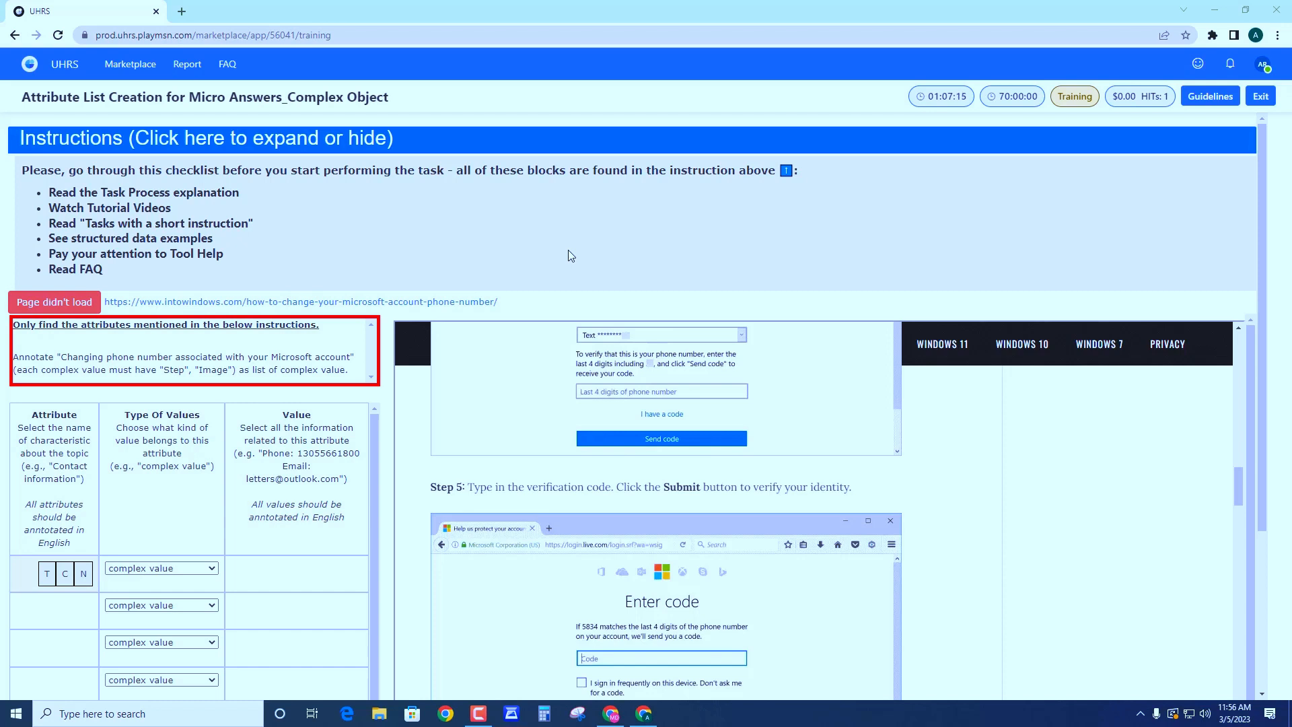
Review the pre-task checklist, the source page address and the article shown for annotation.
{"action": "mouse_move", "coordinate": [121, 278]}
{"action": "left_mouse_down"}
{"action": "mouse_move", "coordinate": [30, 164]}
{"action": "mouse_move", "coordinate": [134, 279]}
{"action": "left_mouse_up"}
{"action": "left_click", "coordinate": [293, 222]}
{"action": "left_click", "coordinate": [350, 259]}
{"action": "scroll", "coordinate": [560, 257], "scroll_direction": "down", "scroll_amount": 3}
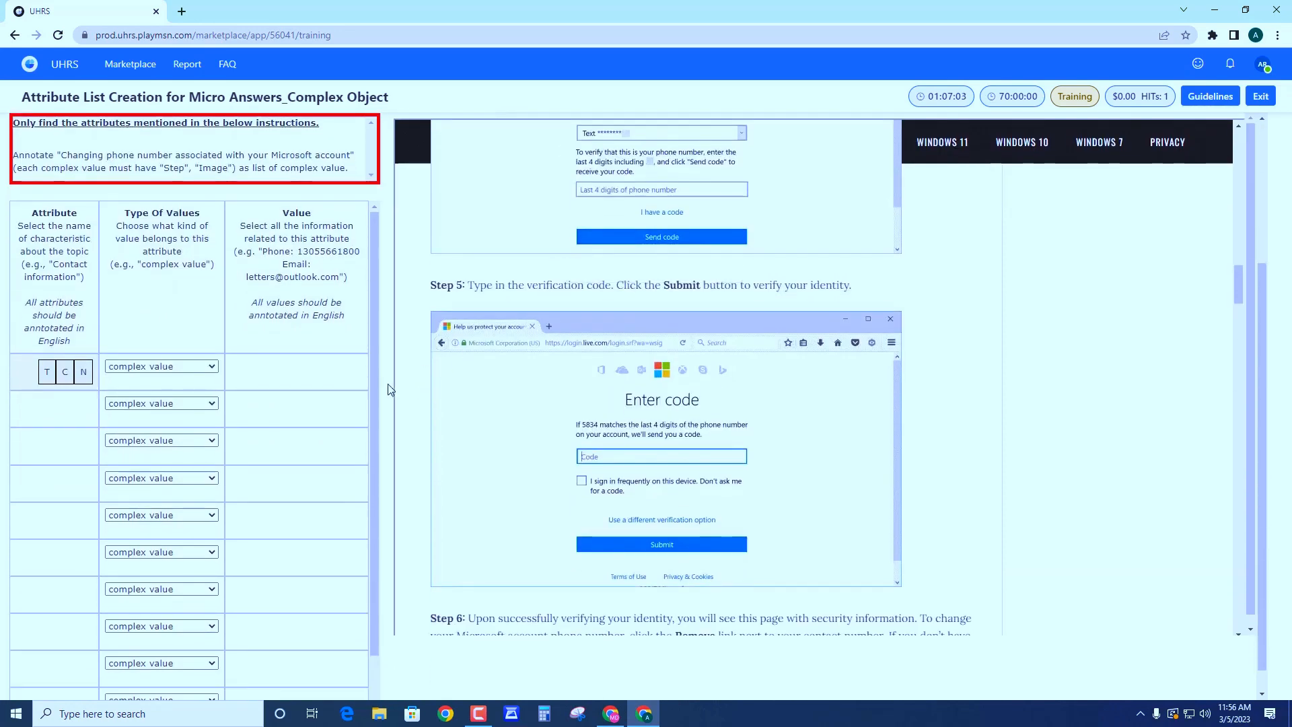
{"action": "scroll", "coordinate": [384, 395], "scroll_direction": "up", "scroll_amount": 3}
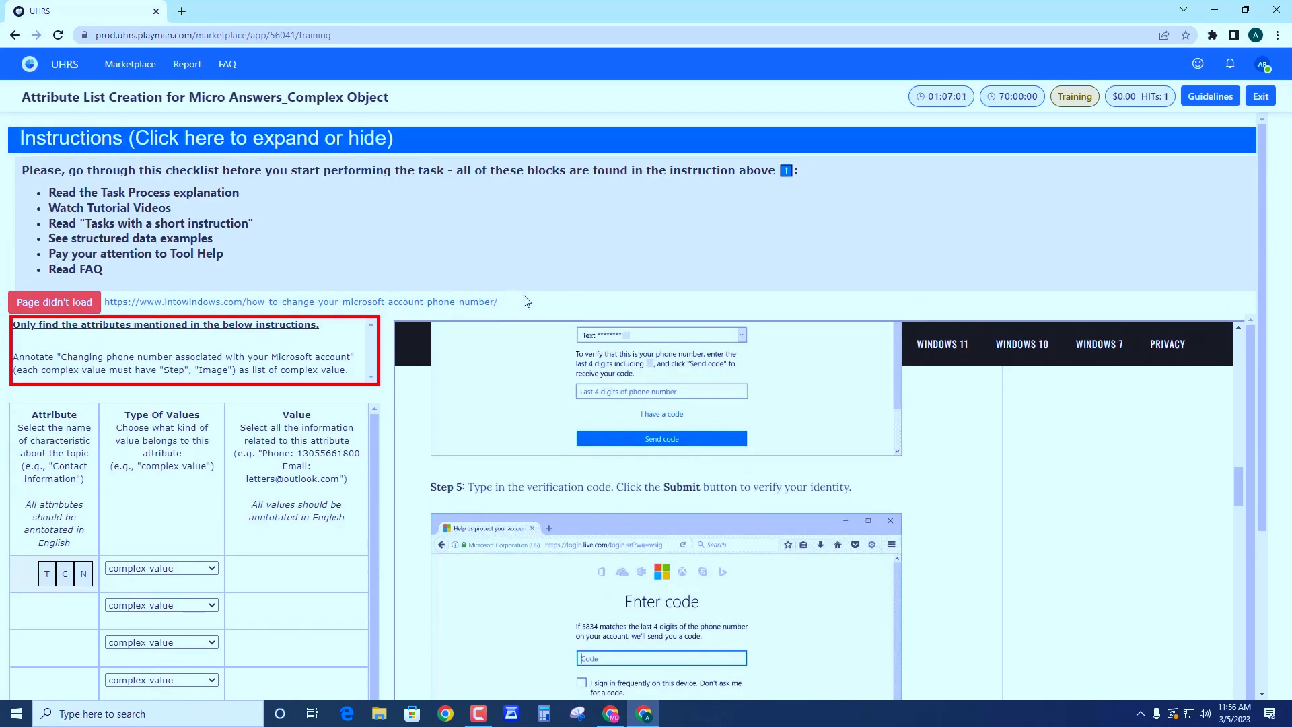
{"action": "left_click_drag", "start_coordinate": [536, 302], "coordinate": [97, 302]}
{"action": "left_click", "coordinate": [295, 247]}
{"action": "left_click_drag", "start_coordinate": [535, 301], "coordinate": [19, 174]}
{"action": "left_click", "coordinate": [382, 264]}
{"action": "scroll", "coordinate": [763, 385], "scroll_direction": "down", "scroll_amount": 6}
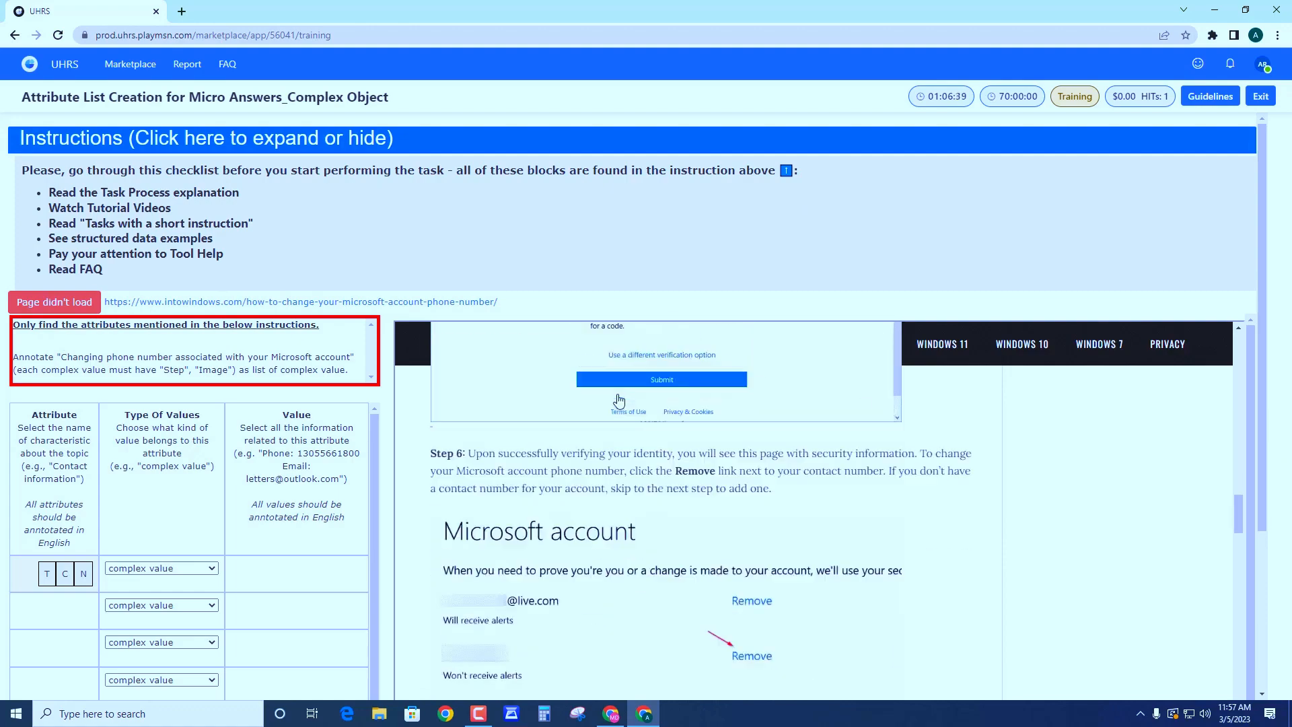
{"action": "scroll", "coordinate": [259, 691], "scroll_direction": "down", "scroll_amount": 2}
{"action": "scroll", "coordinate": [266, 653], "scroll_direction": "down", "scroll_amount": 2}
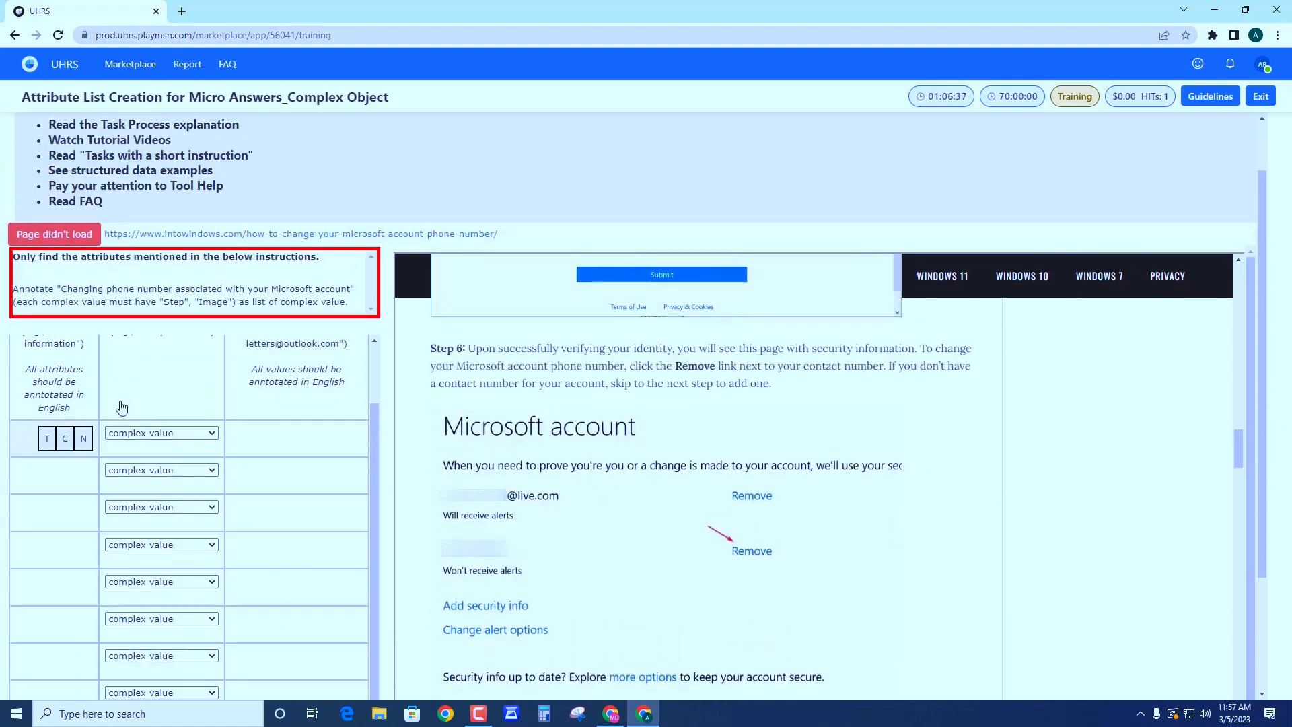
{"action": "scroll", "coordinate": [215, 439], "scroll_direction": "up", "scroll_amount": 2}
{"action": "scroll", "coordinate": [225, 437], "scroll_direction": "up", "scroll_amount": 3}
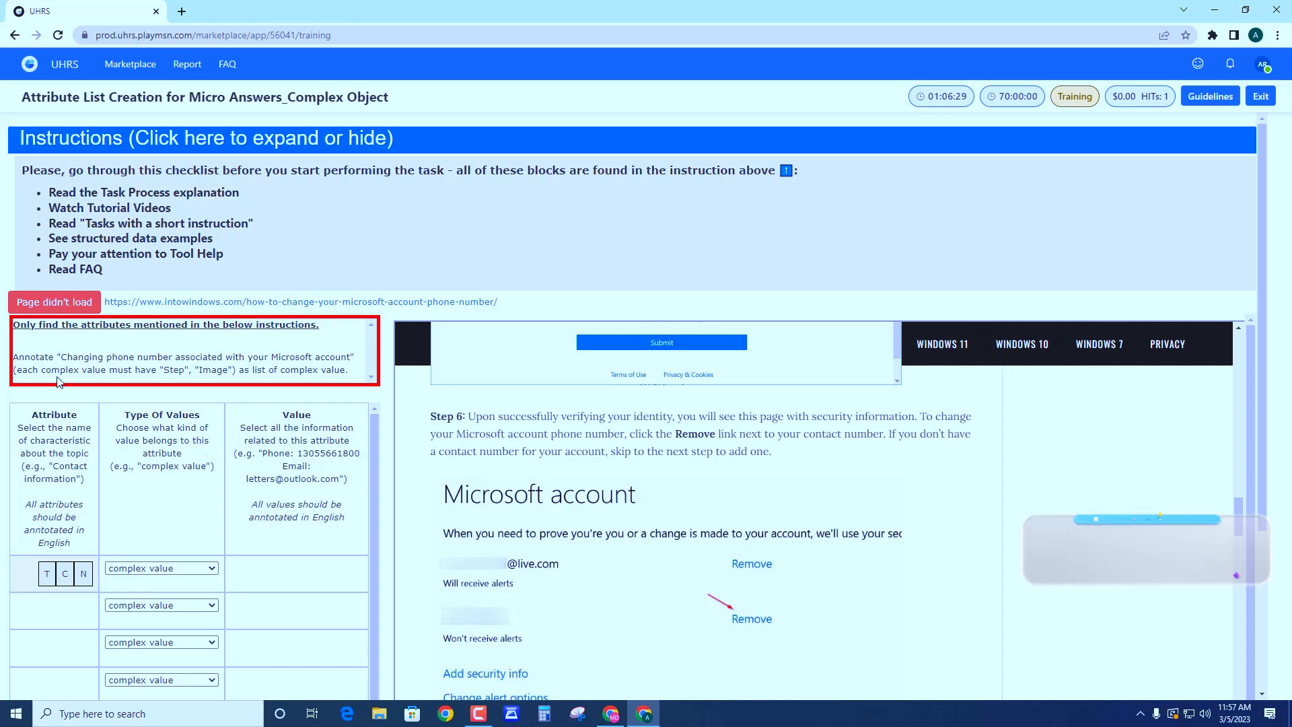
Capture the article heading "Changing phone number associated with your Microsoft account" as the first attribute, as named in the instruction.
{"action": "left_click_drag", "start_coordinate": [63, 357], "coordinate": [349, 355]}
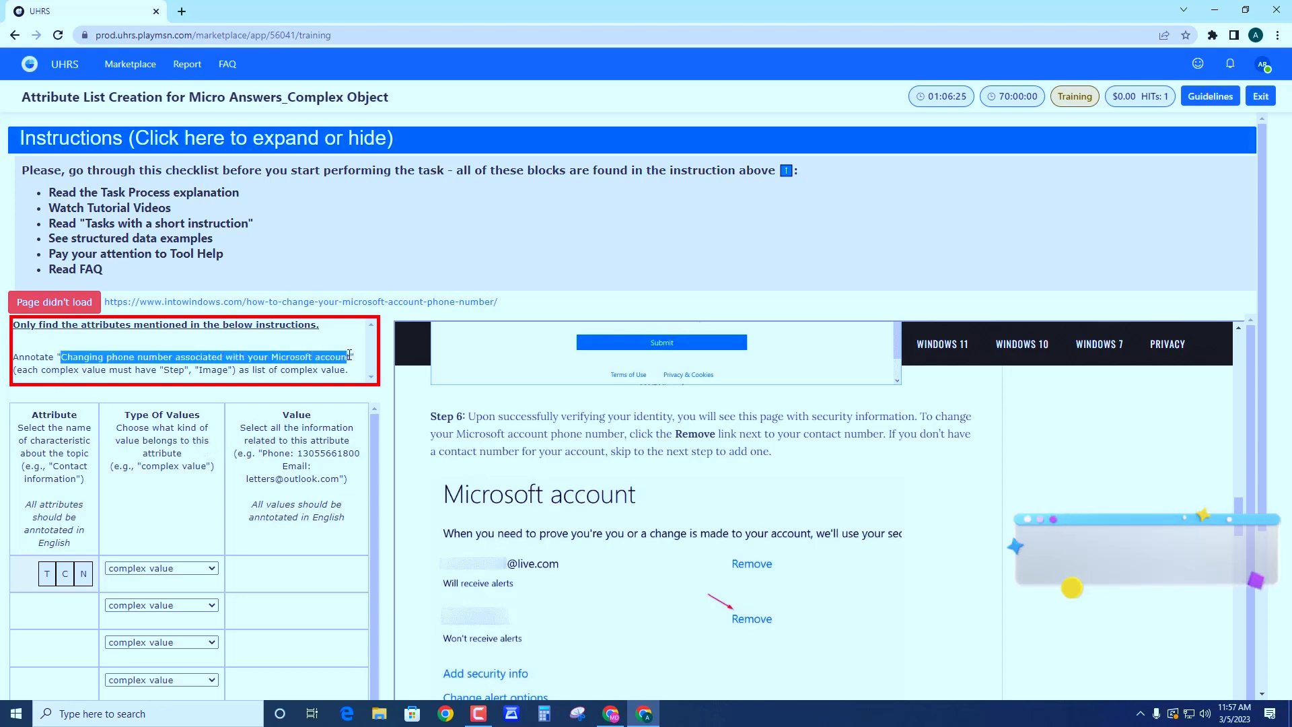
{"action": "left_click", "coordinate": [116, 388]}
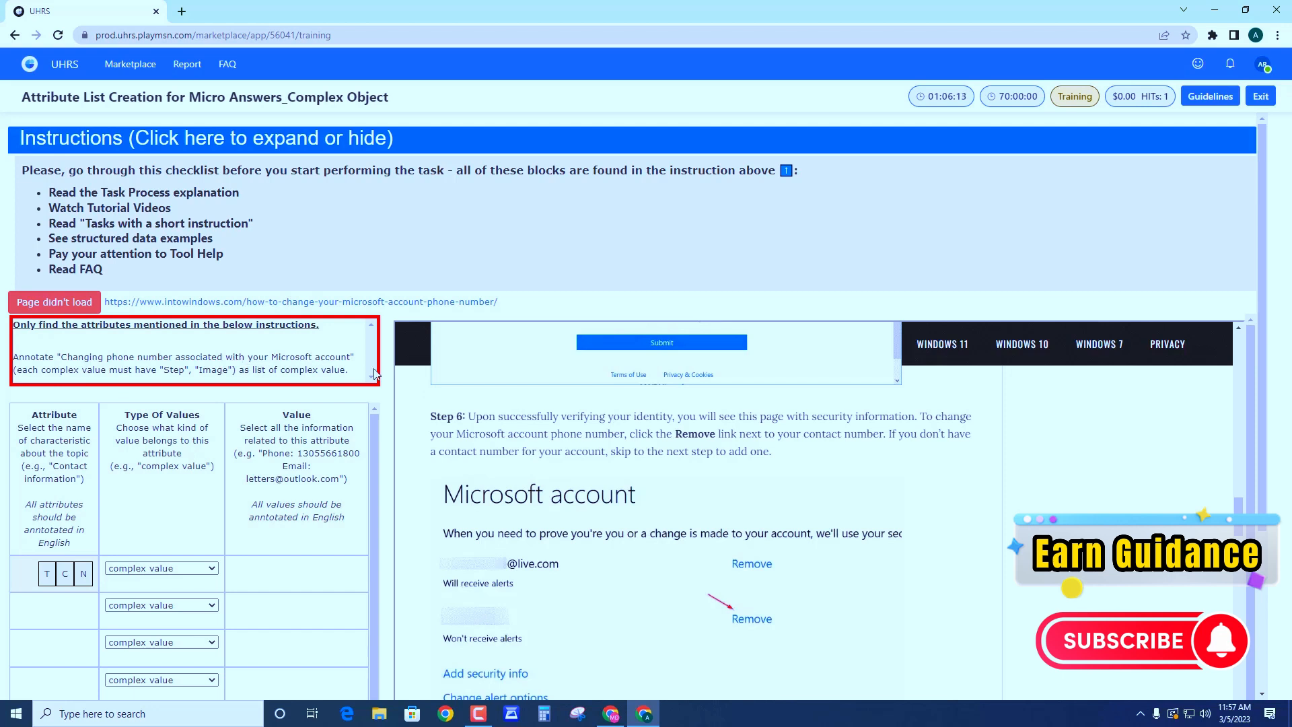
{"action": "left_click_drag", "start_coordinate": [70, 355], "coordinate": [347, 354]}
{"action": "scroll", "coordinate": [565, 478], "scroll_direction": "down", "scroll_amount": 6}
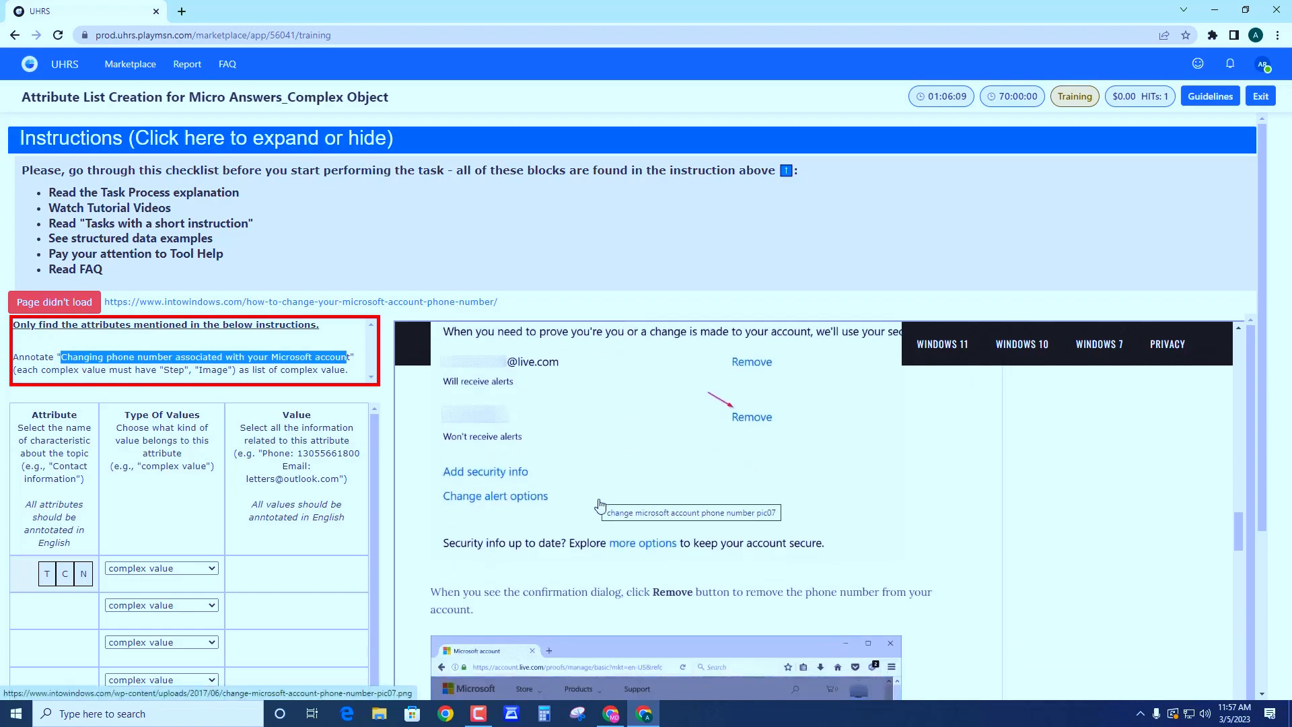
{"action": "scroll", "coordinate": [620, 527], "scroll_direction": "up", "scroll_amount": 5}
{"action": "scroll", "coordinate": [620, 527], "scroll_direction": "up", "scroll_amount": 10}
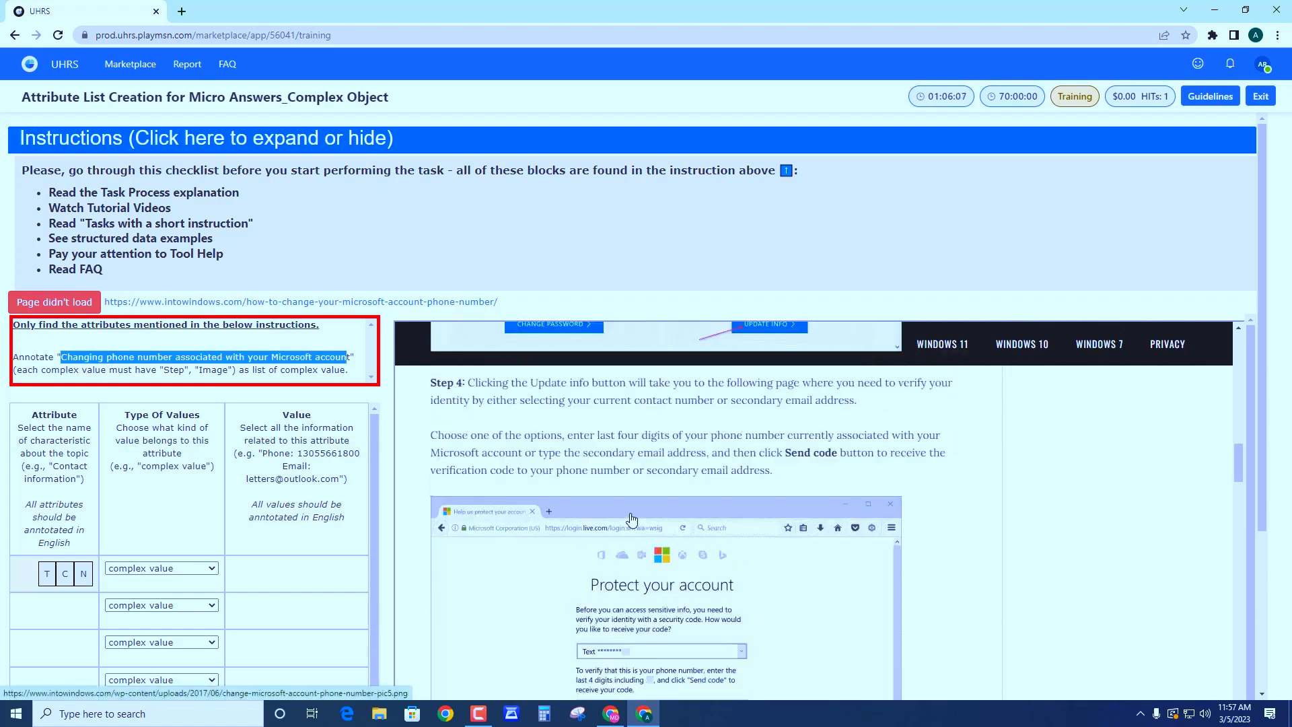
{"action": "scroll", "coordinate": [629, 513], "scroll_direction": "up", "scroll_amount": 8}
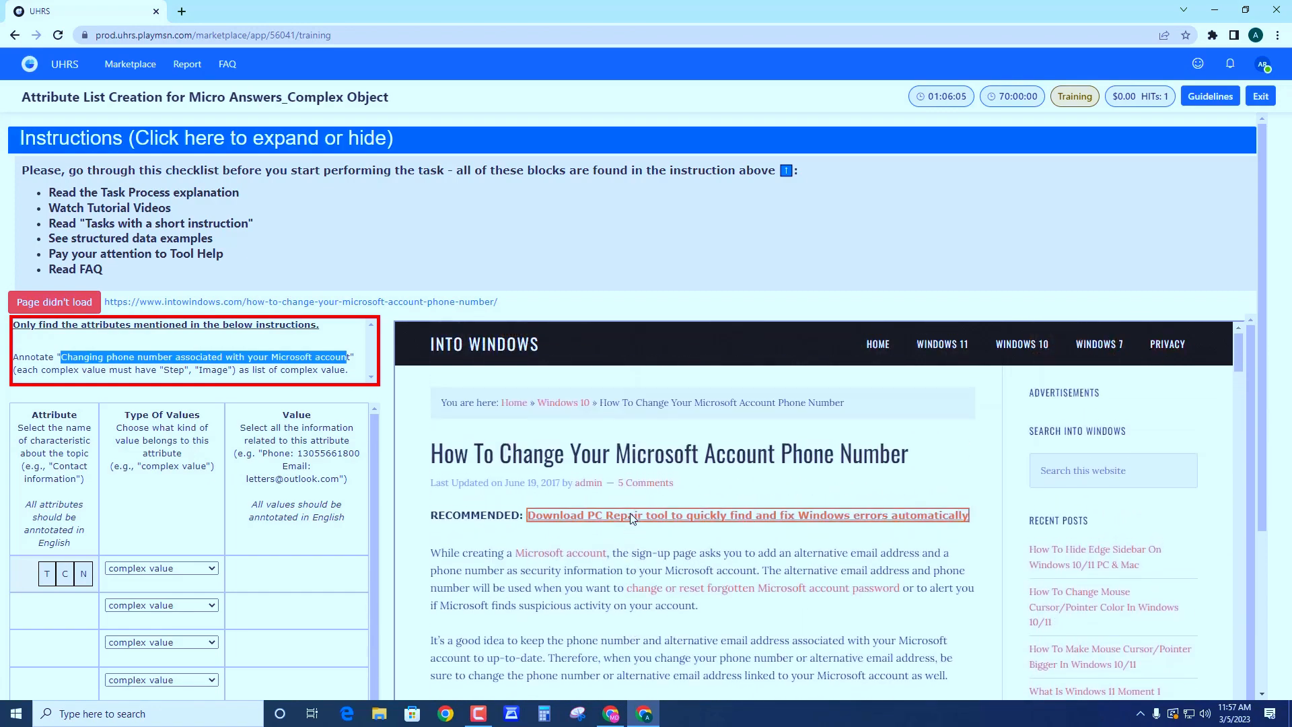
{"action": "scroll", "coordinate": [528, 539], "scroll_direction": "down", "scroll_amount": 2}
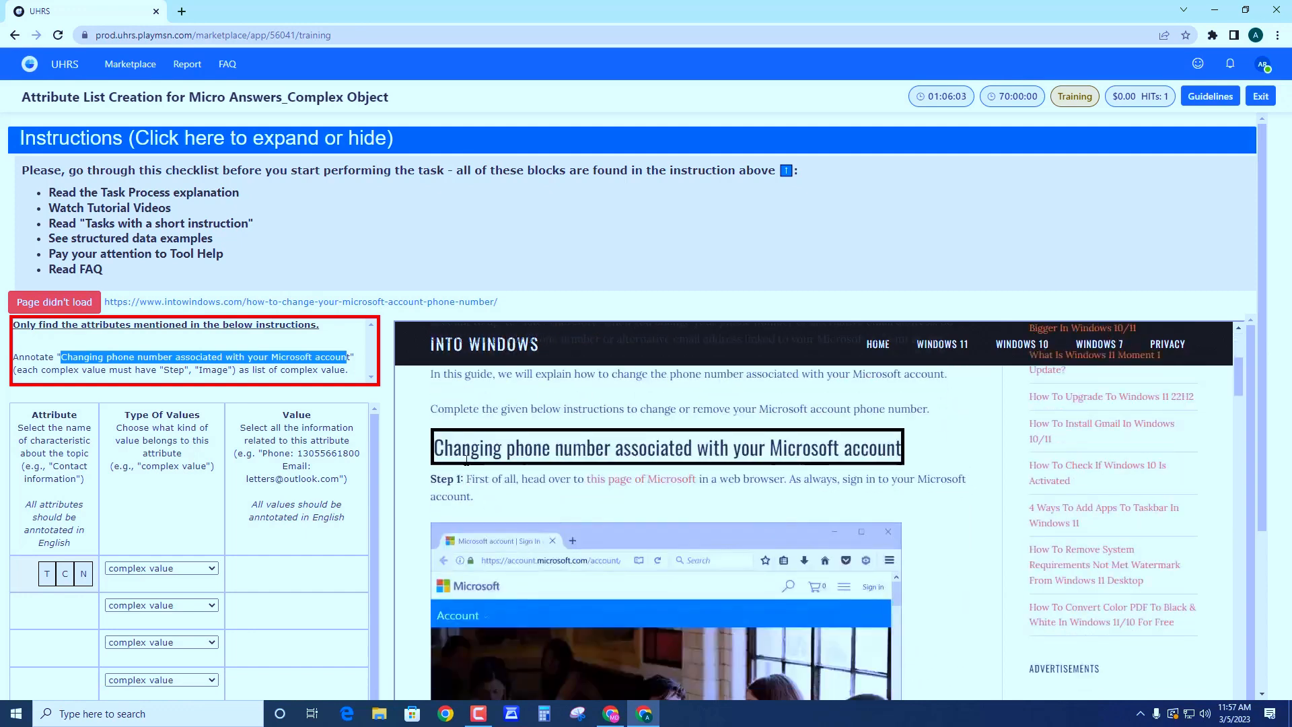
{"action": "mouse_move", "coordinate": [432, 456]}
{"action": "left_mouse_down"}
{"action": "mouse_move", "coordinate": [935, 480]}
{"action": "mouse_move", "coordinate": [905, 461]}
{"action": "left_mouse_up"}
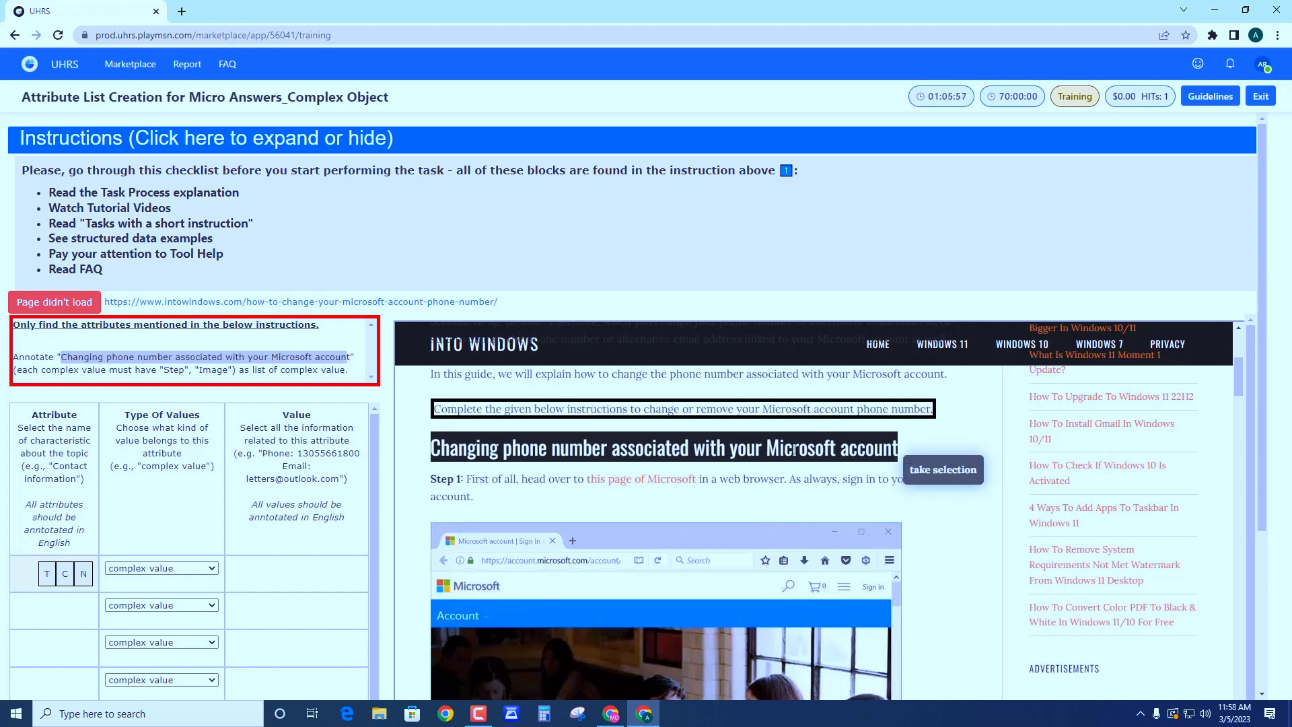
{"action": "left_click", "coordinate": [947, 439]}
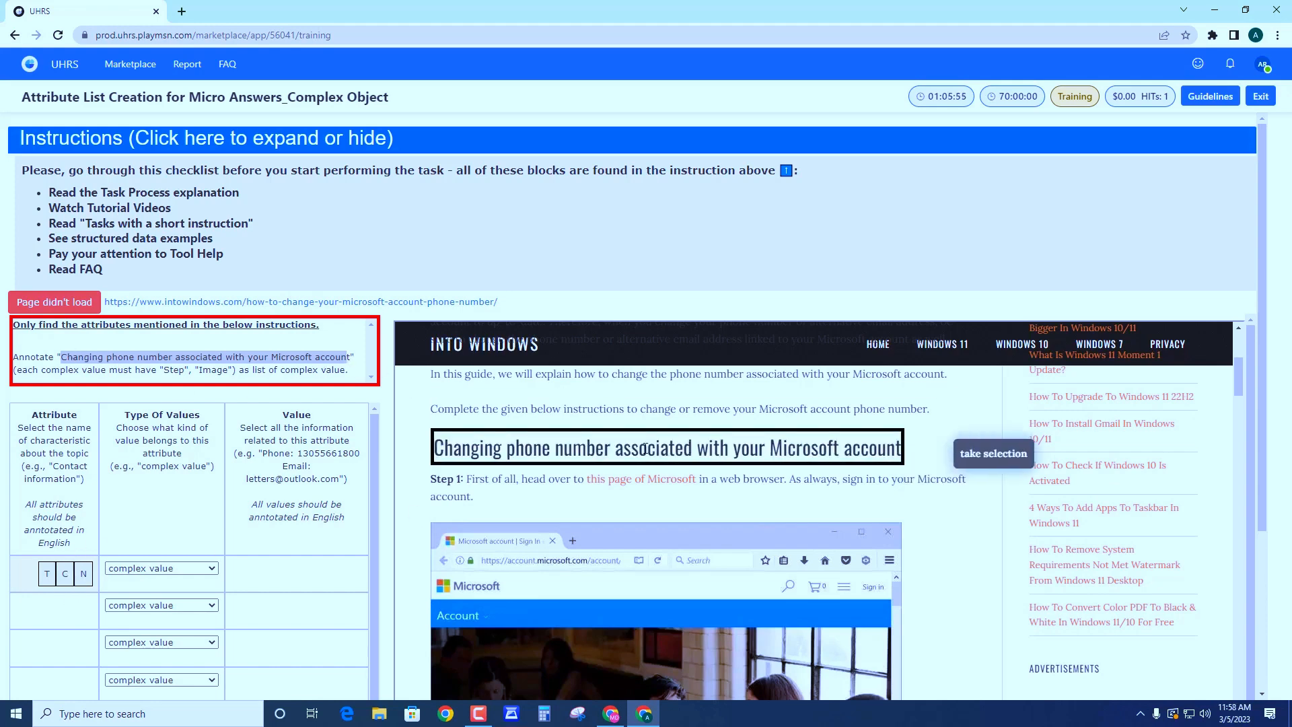
{"action": "left_click", "coordinate": [624, 451]}
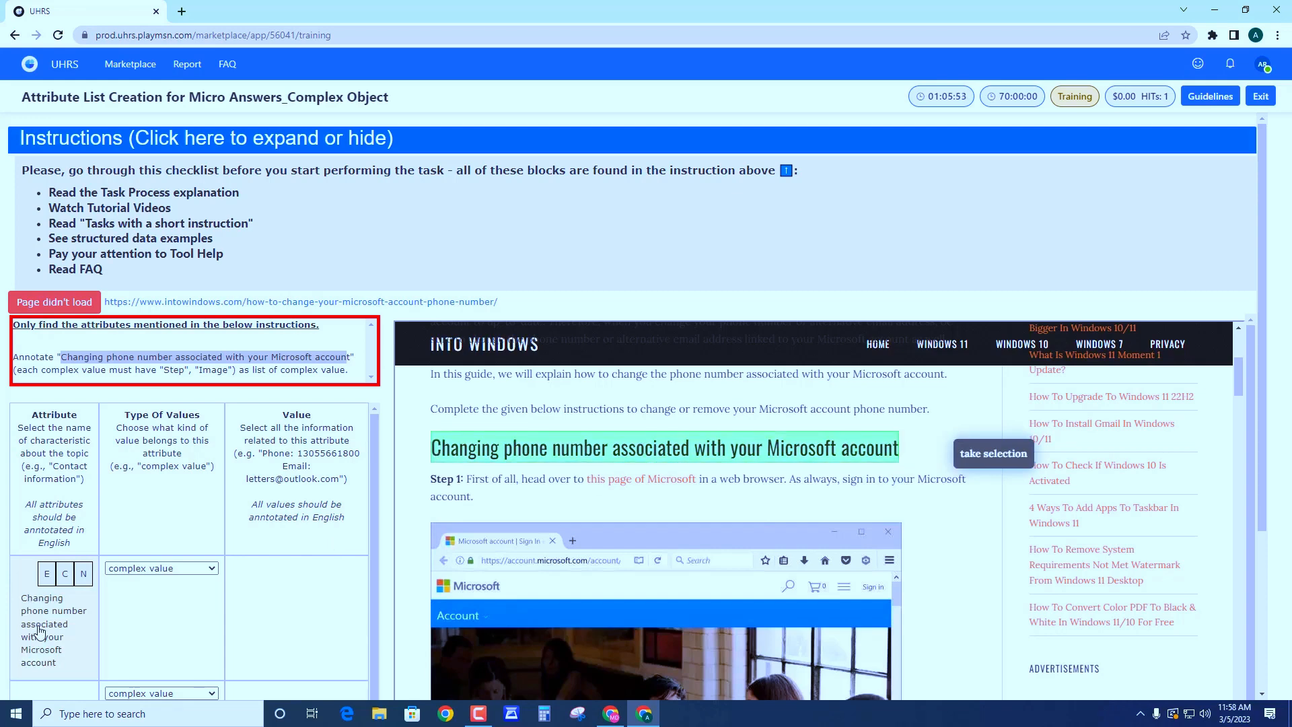
Check the instruction for the attribute name and the "Step" and "Image" parts each complex value must have.
{"action": "scroll", "coordinate": [41, 627], "scroll_direction": "down", "scroll_amount": 3}
{"action": "scroll", "coordinate": [45, 608], "scroll_direction": "up", "scroll_amount": 2}
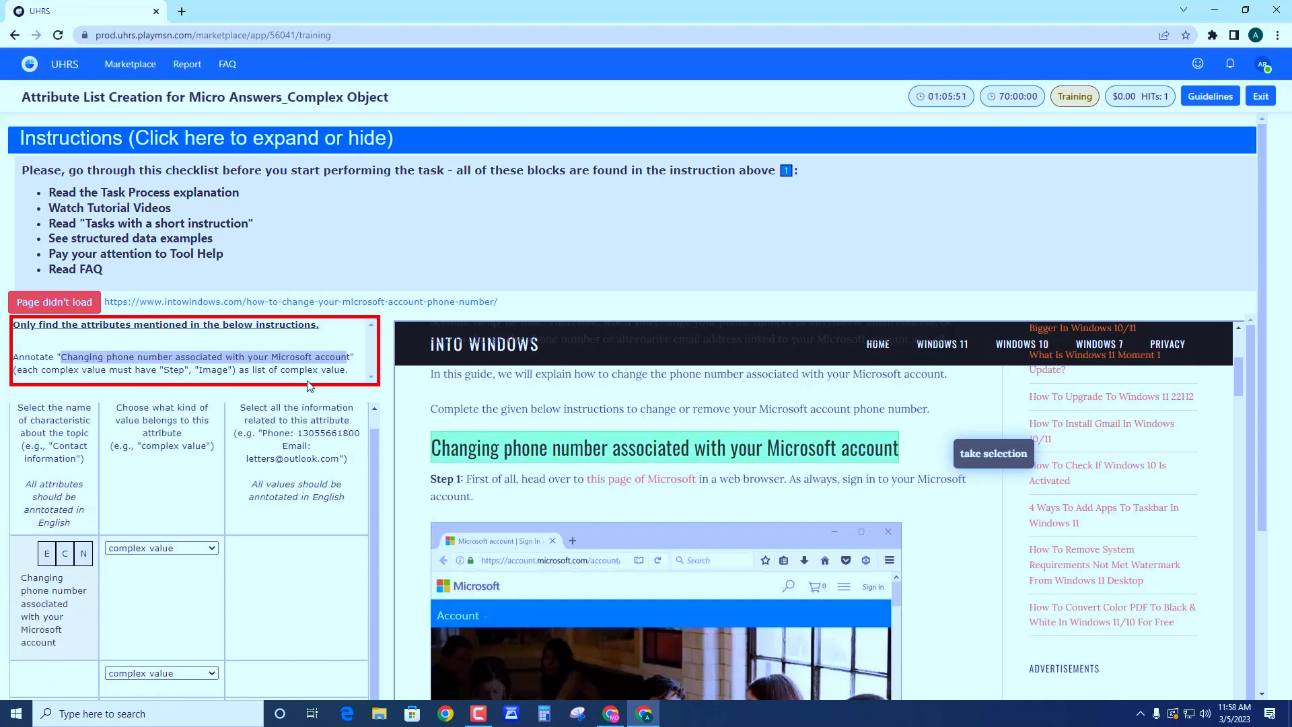
{"action": "left_click", "coordinate": [74, 353]}
{"action": "left_click_drag", "start_coordinate": [61, 358], "coordinate": [351, 357]}
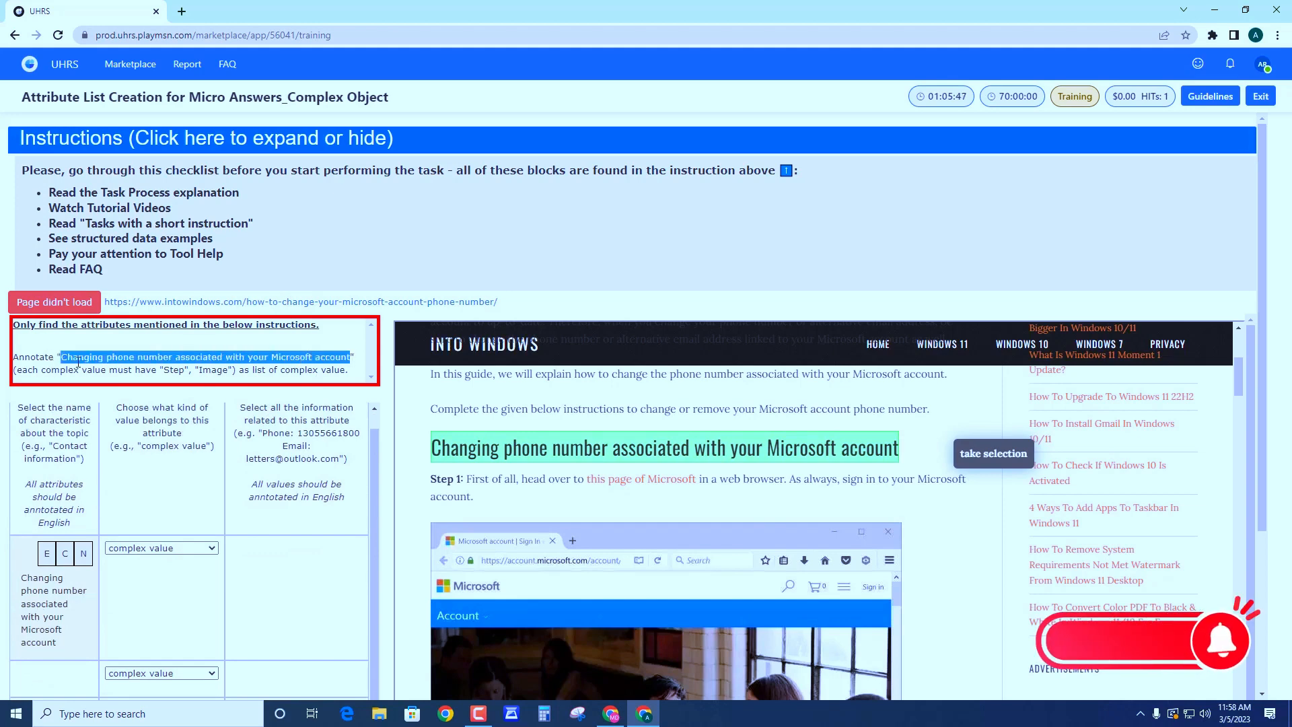
{"action": "left_click", "coordinate": [43, 370]}
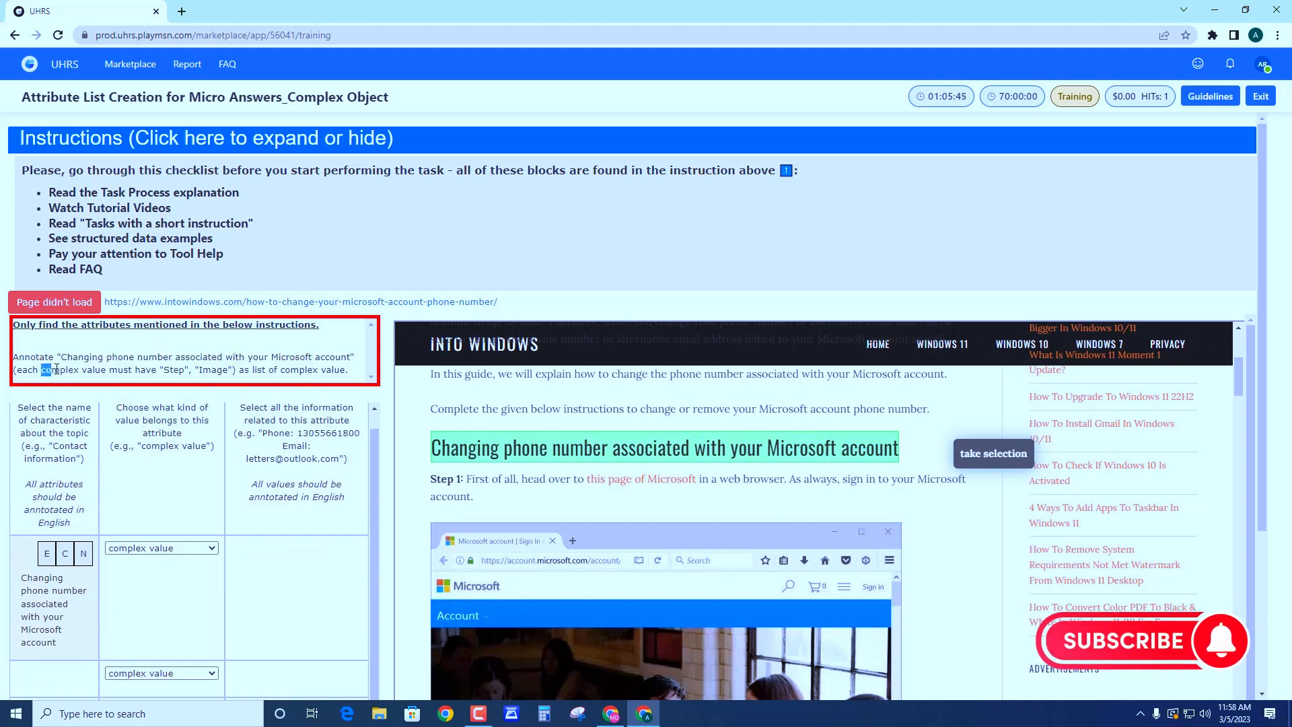
{"action": "left_click_drag", "start_coordinate": [63, 370], "coordinate": [81, 372]}
{"action": "left_click_drag", "start_coordinate": [139, 372], "coordinate": [224, 371]}
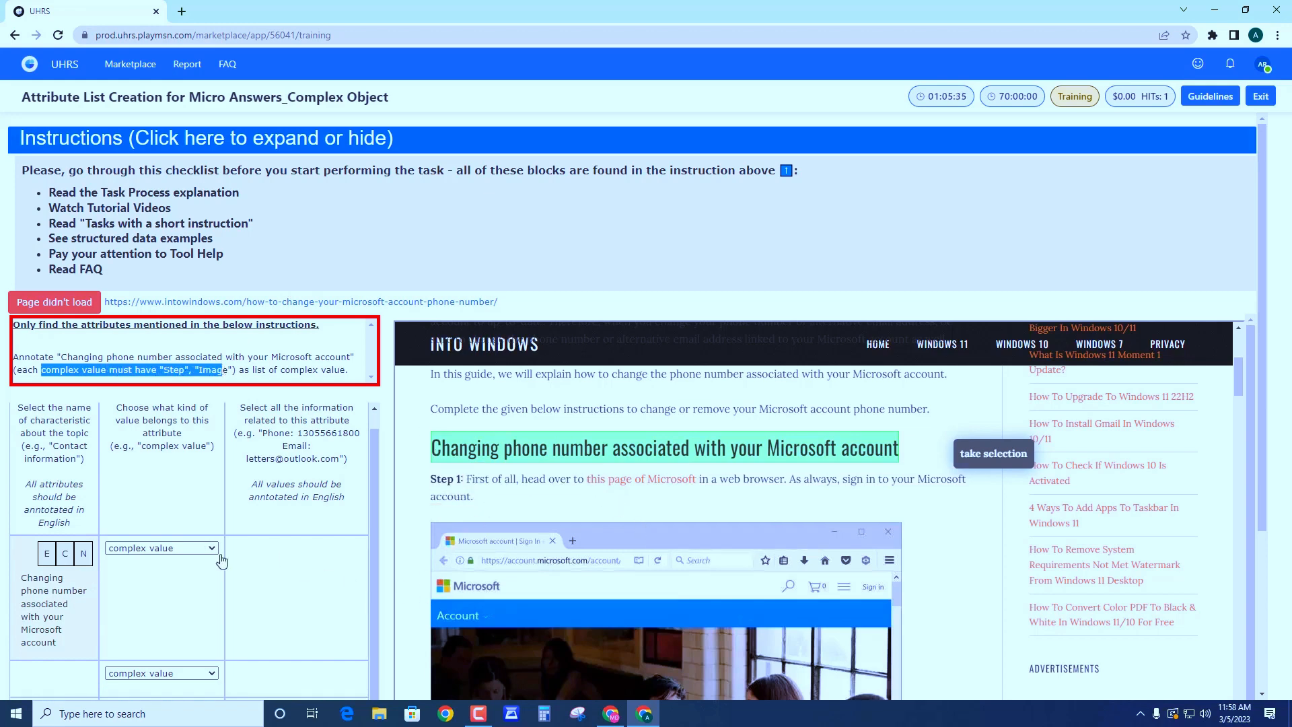
Capture the article content from Step 1 through "Hope you find this guide helpful!" as the first attribute's value.
{"action": "left_click", "coordinate": [261, 596]}
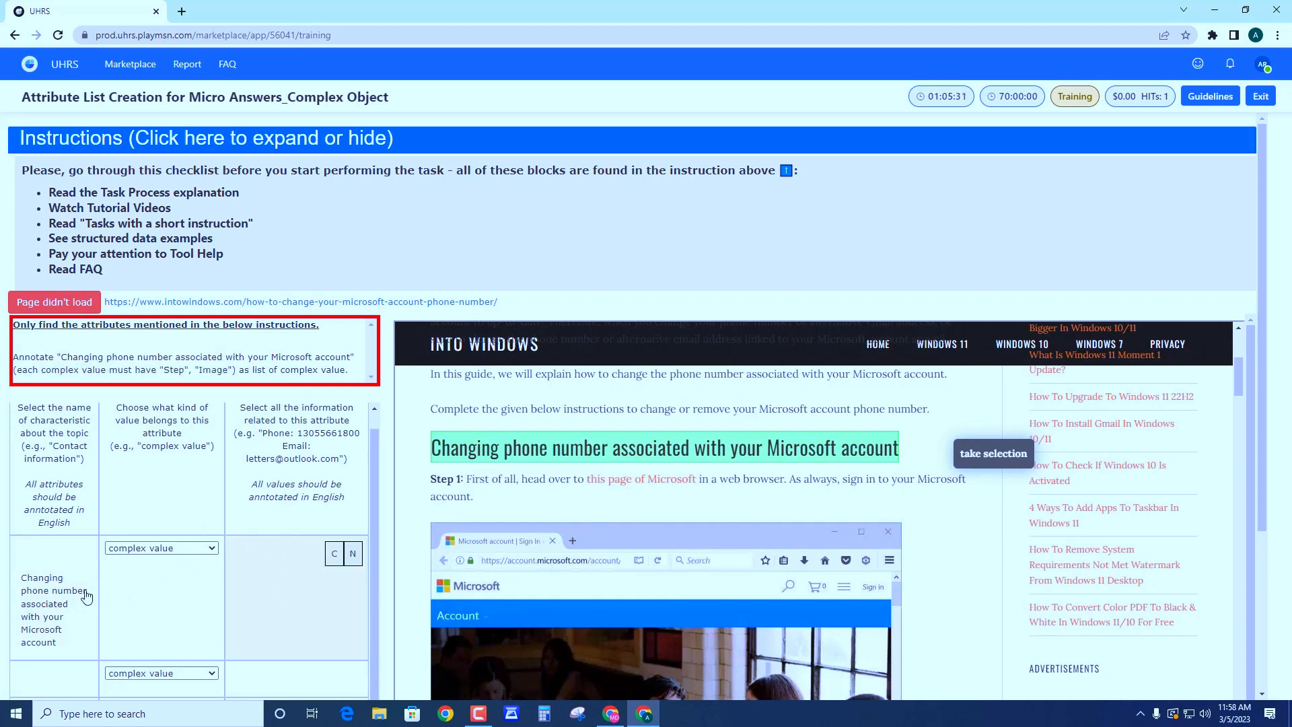
{"action": "scroll", "coordinate": [479, 476], "scroll_direction": "up", "scroll_amount": 1}
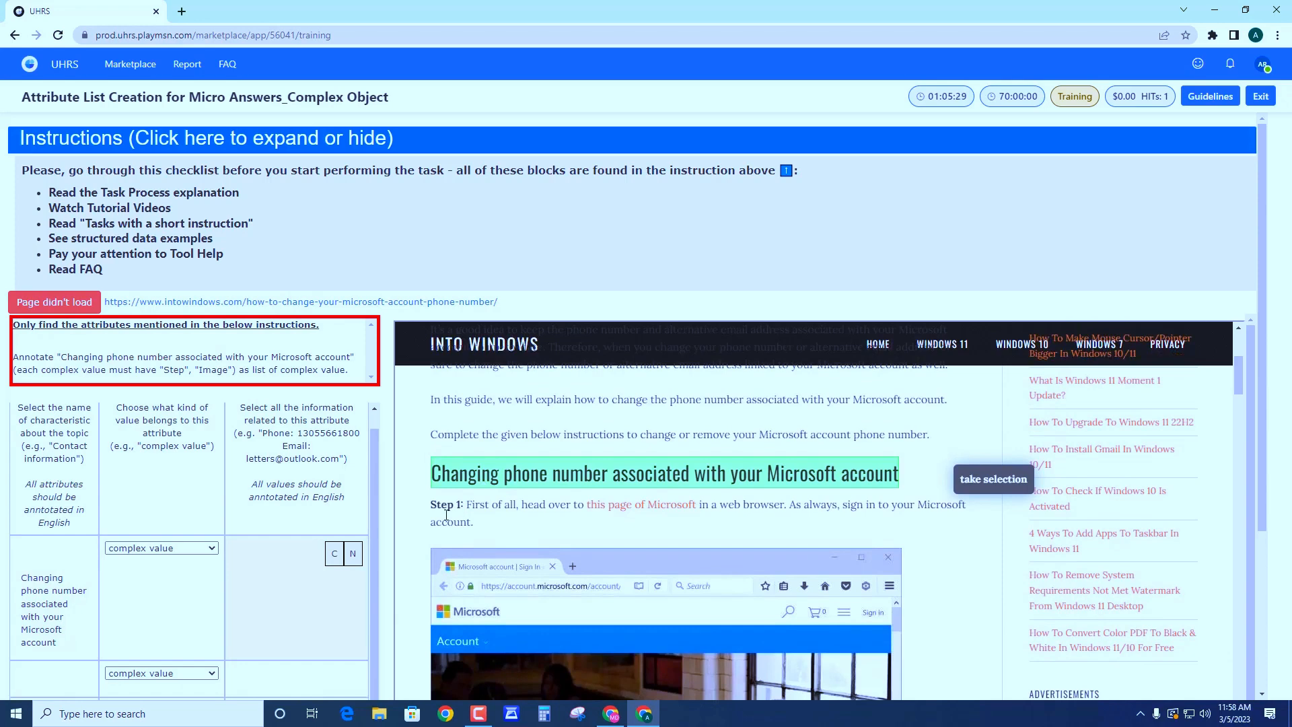
{"action": "left_click_drag", "start_coordinate": [441, 508], "coordinate": [757, 576]}
{"action": "scroll", "coordinate": [656, 666], "scroll_direction": "down", "scroll_amount": 4}
{"action": "scroll", "coordinate": [717, 596], "scroll_direction": "down", "scroll_amount": 15}
{"action": "scroll", "coordinate": [716, 596], "scroll_direction": "down", "scroll_amount": 12}
{"action": "scroll", "coordinate": [724, 596], "scroll_direction": "down", "scroll_amount": 15}
{"action": "scroll", "coordinate": [760, 571], "scroll_direction": "up", "scroll_amount": 5}
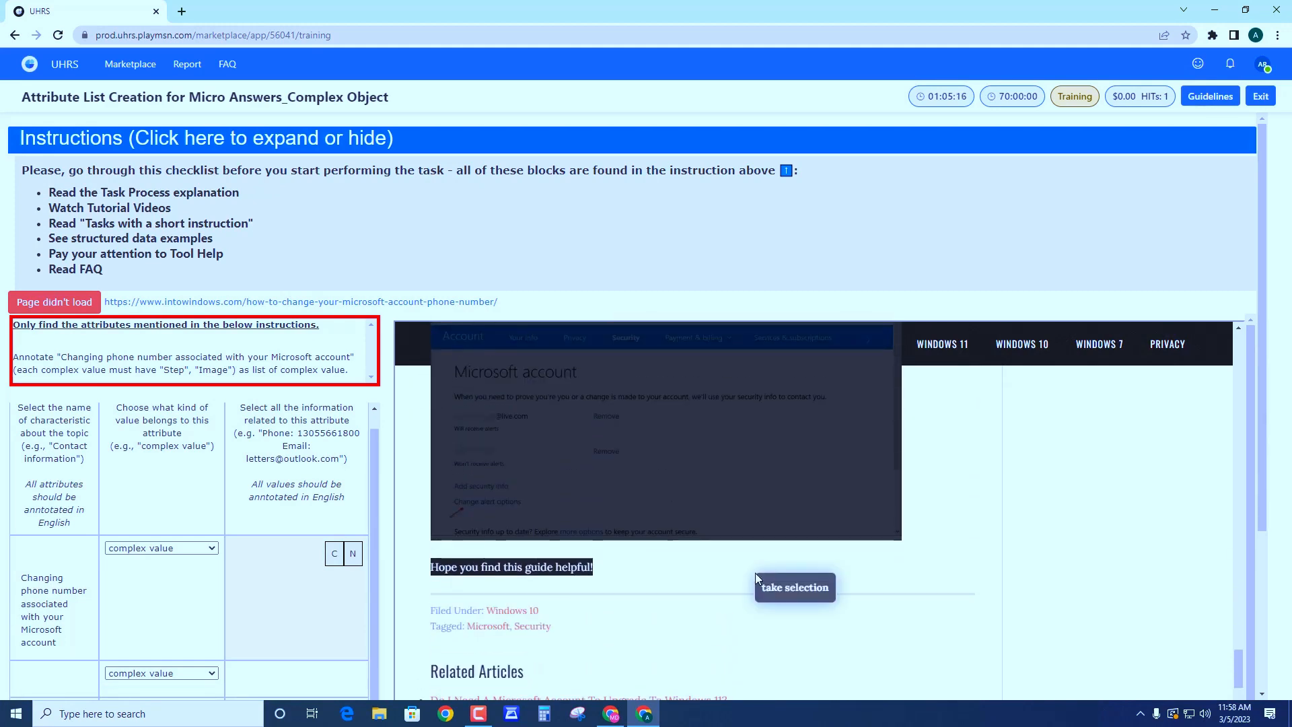
{"action": "left_click", "coordinate": [806, 594]}
Check the captured steps in the value cell against the instruction's "list of complex value" requirement.
{"action": "scroll", "coordinate": [282, 622], "scroll_direction": "down", "scroll_amount": 5}
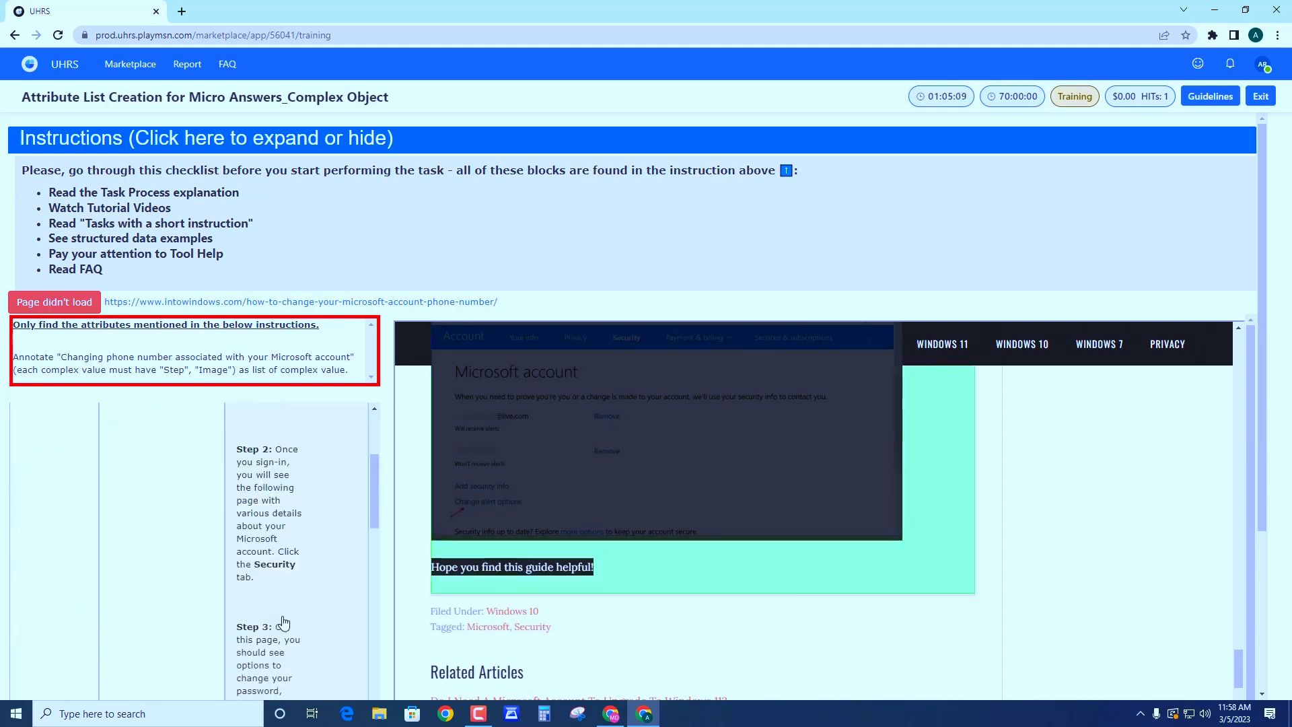
{"action": "scroll", "coordinate": [283, 623], "scroll_direction": "up", "scroll_amount": 4}
{"action": "scroll", "coordinate": [290, 627], "scroll_direction": "down", "scroll_amount": 5}
{"action": "scroll", "coordinate": [290, 627], "scroll_direction": "down", "scroll_amount": 2}
{"action": "scroll", "coordinate": [289, 621], "scroll_direction": "up", "scroll_amount": 6}
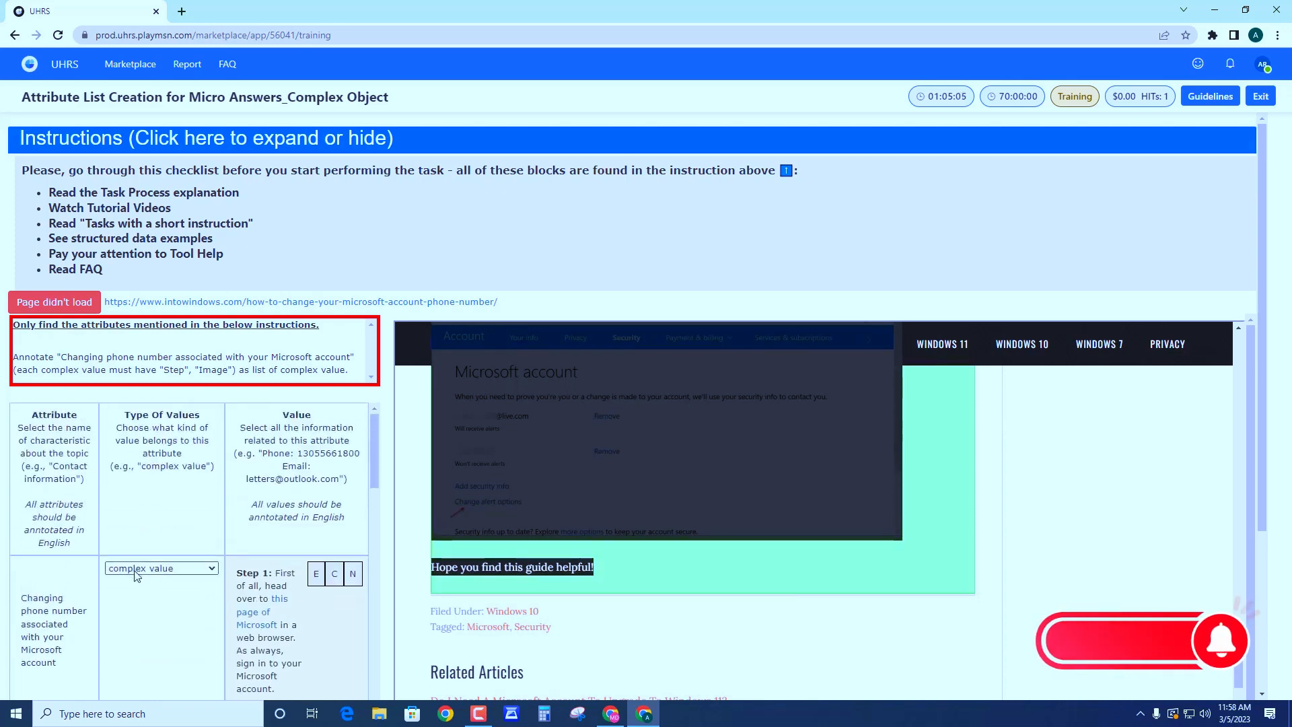
{"action": "left_click_drag", "start_coordinate": [42, 371], "coordinate": [102, 373]}
{"action": "left_click", "coordinate": [153, 374]}
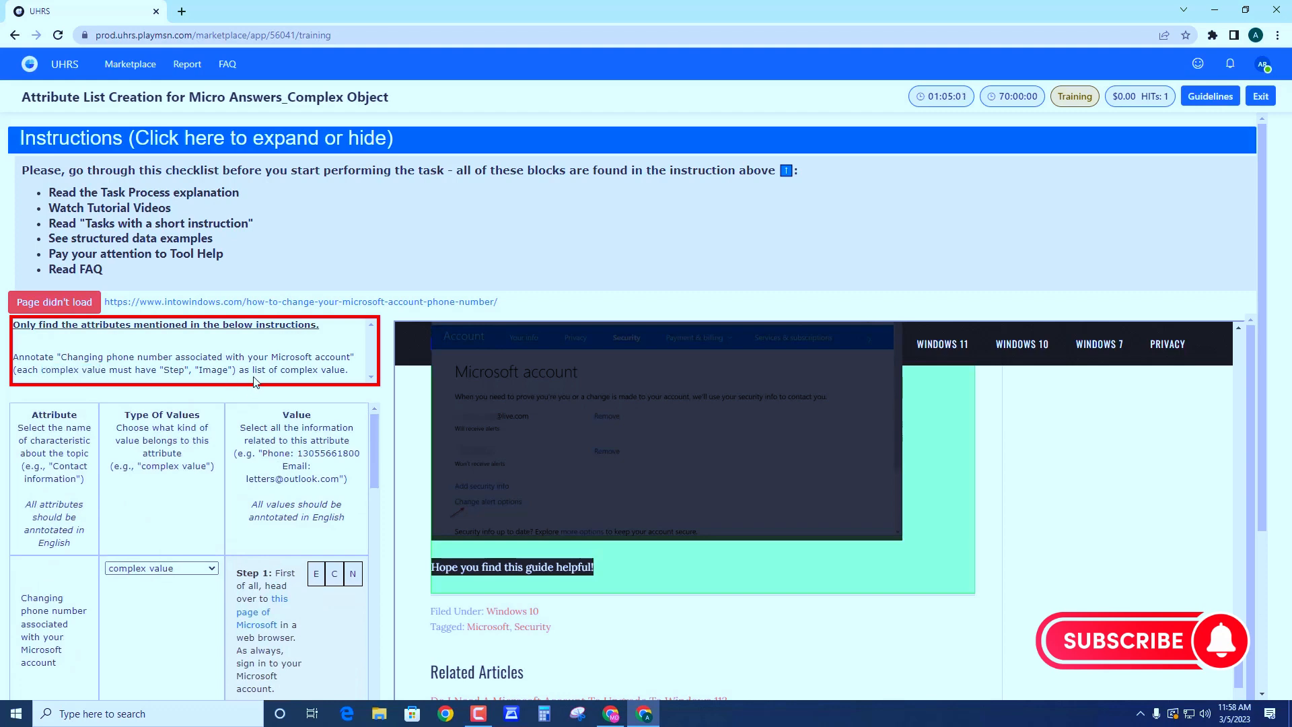
{"action": "left_click_drag", "start_coordinate": [253, 372], "coordinate": [347, 374]}
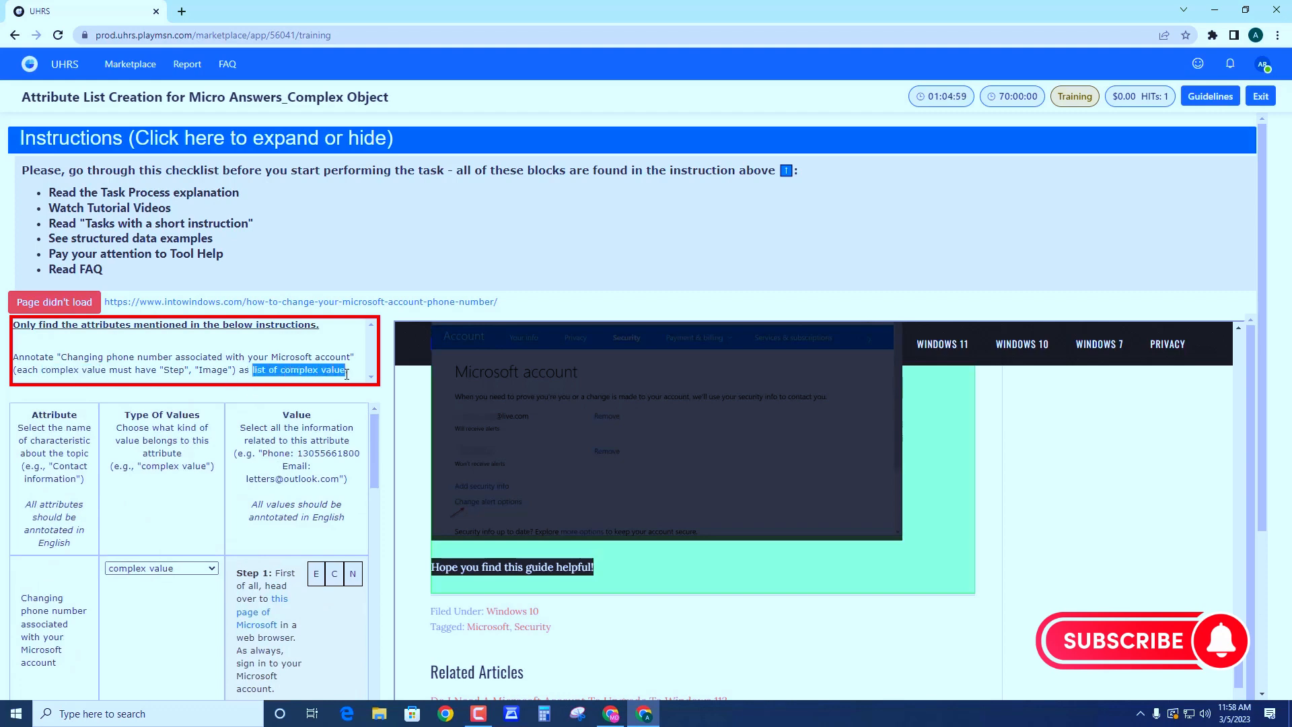
{"action": "left_click_drag", "start_coordinate": [247, 370], "coordinate": [348, 371]}
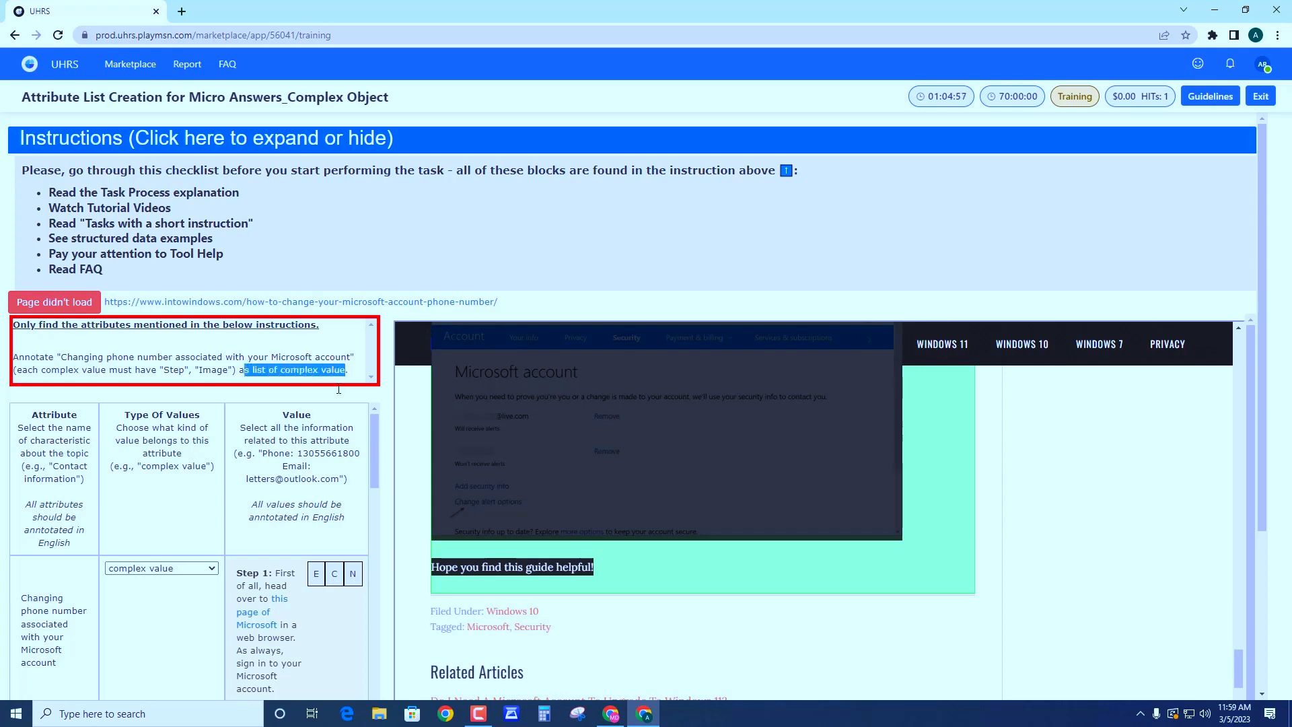
Capture the heading "Changing phone number associated with your Microsoft account" again as the second row's attribute, accepting the duplicate selection.
{"action": "scroll", "coordinate": [309, 622], "scroll_direction": "down", "scroll_amount": 10}
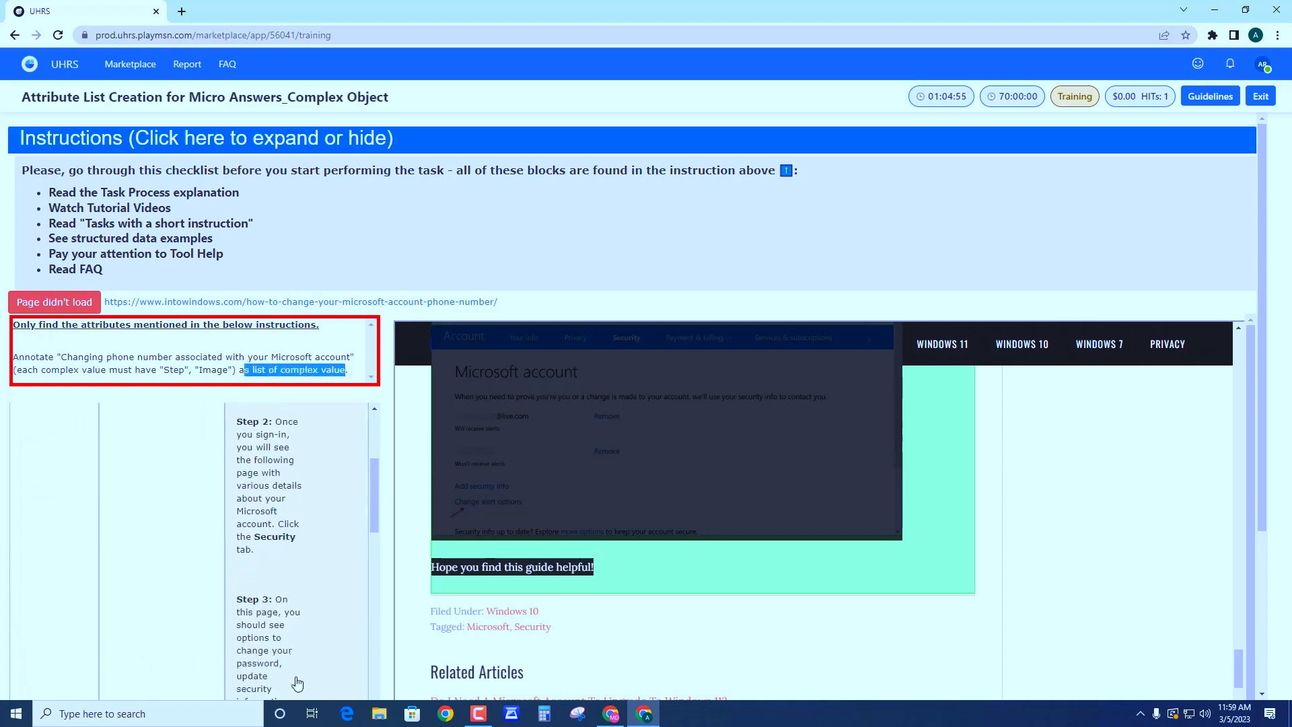
{"action": "scroll", "coordinate": [282, 559], "scroll_direction": "down", "scroll_amount": 10}
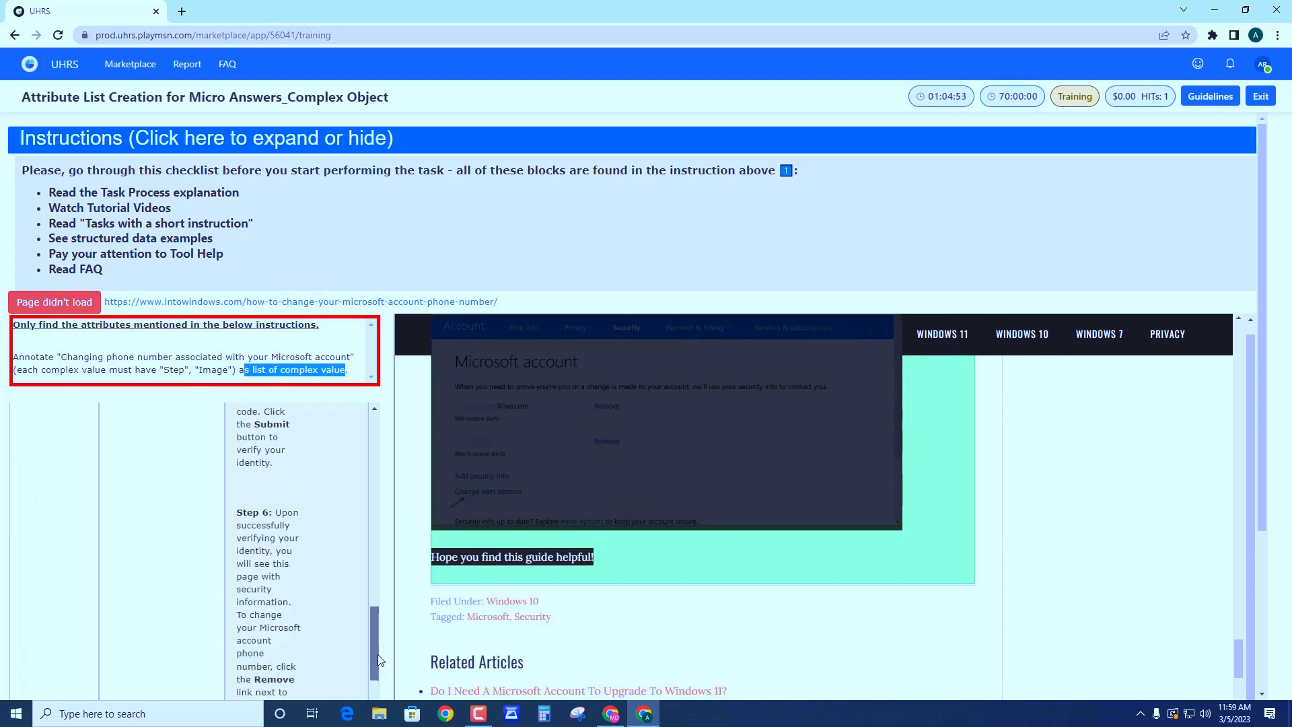
{"action": "scroll", "coordinate": [273, 547], "scroll_direction": "down", "scroll_amount": 10}
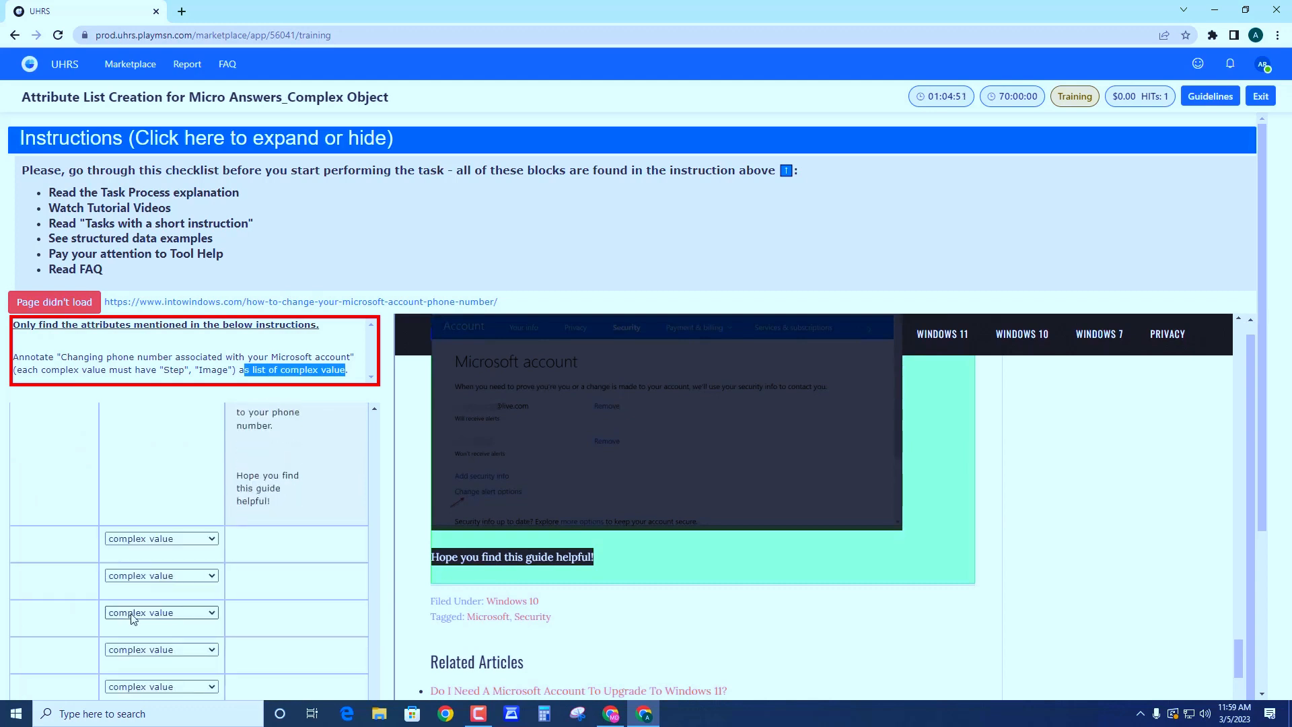
{"action": "left_click", "coordinate": [64, 542]}
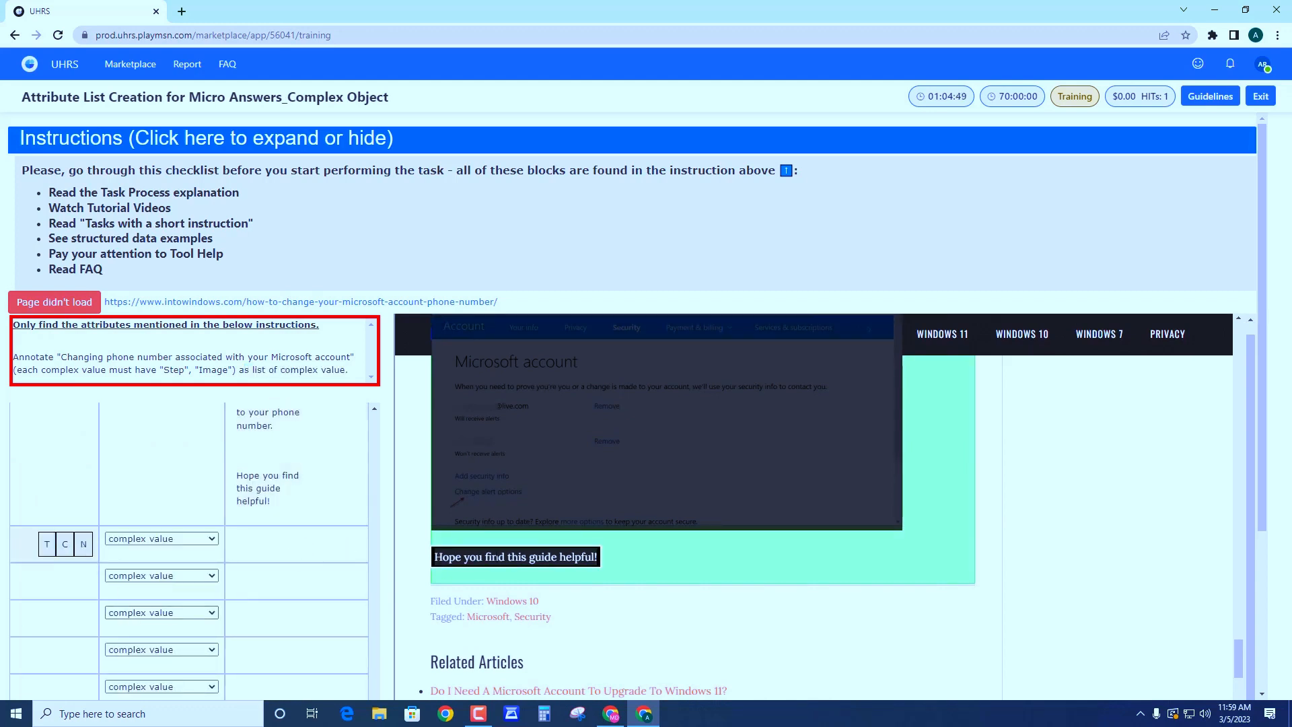
{"action": "scroll", "coordinate": [764, 656], "scroll_direction": "up", "scroll_amount": 3}
{"action": "scroll", "coordinate": [663, 431], "scroll_direction": "up", "scroll_amount": 10}
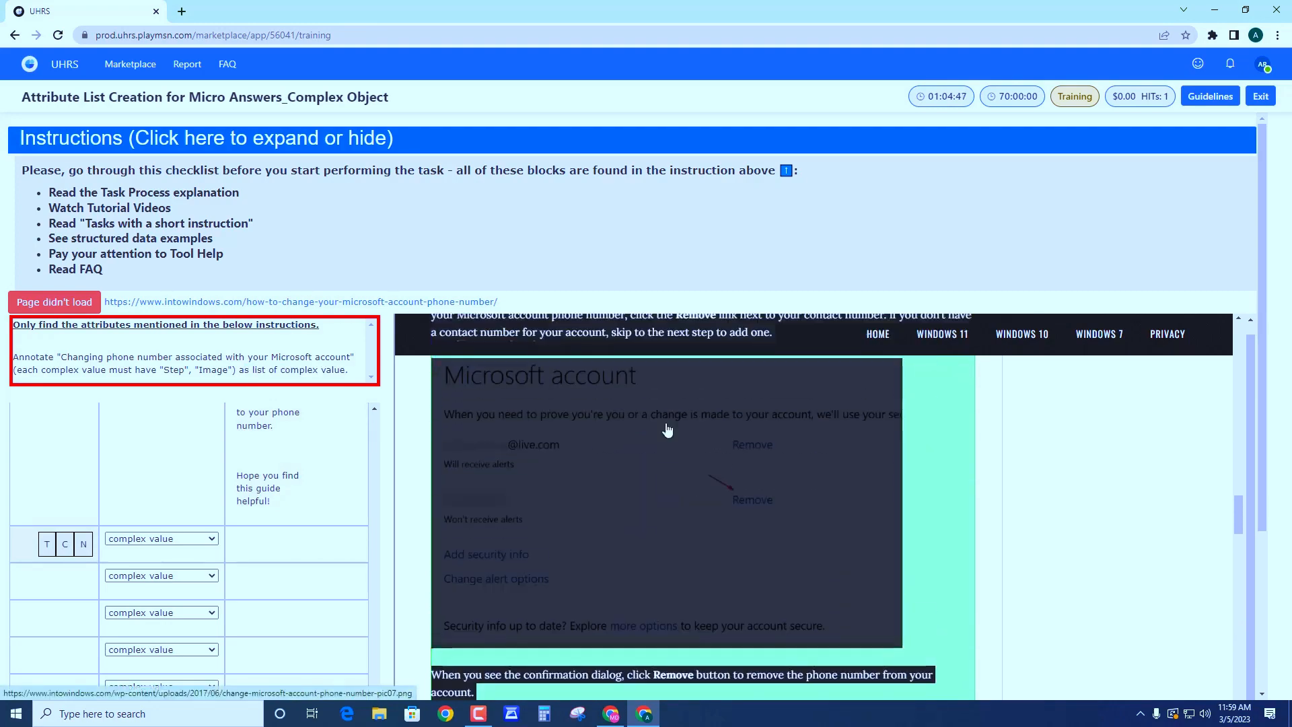
{"action": "scroll", "coordinate": [659, 423], "scroll_direction": "up", "scroll_amount": 15}
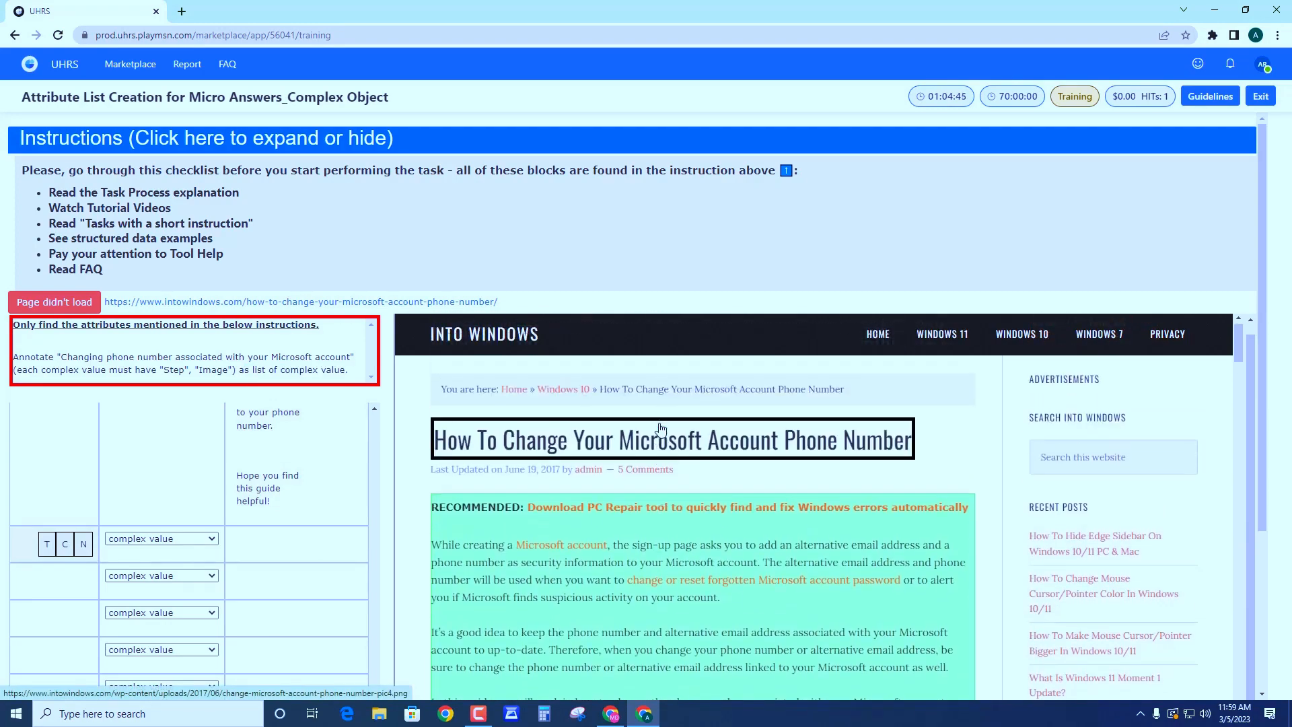
{"action": "scroll", "coordinate": [833, 530], "scroll_direction": "down", "scroll_amount": 6}
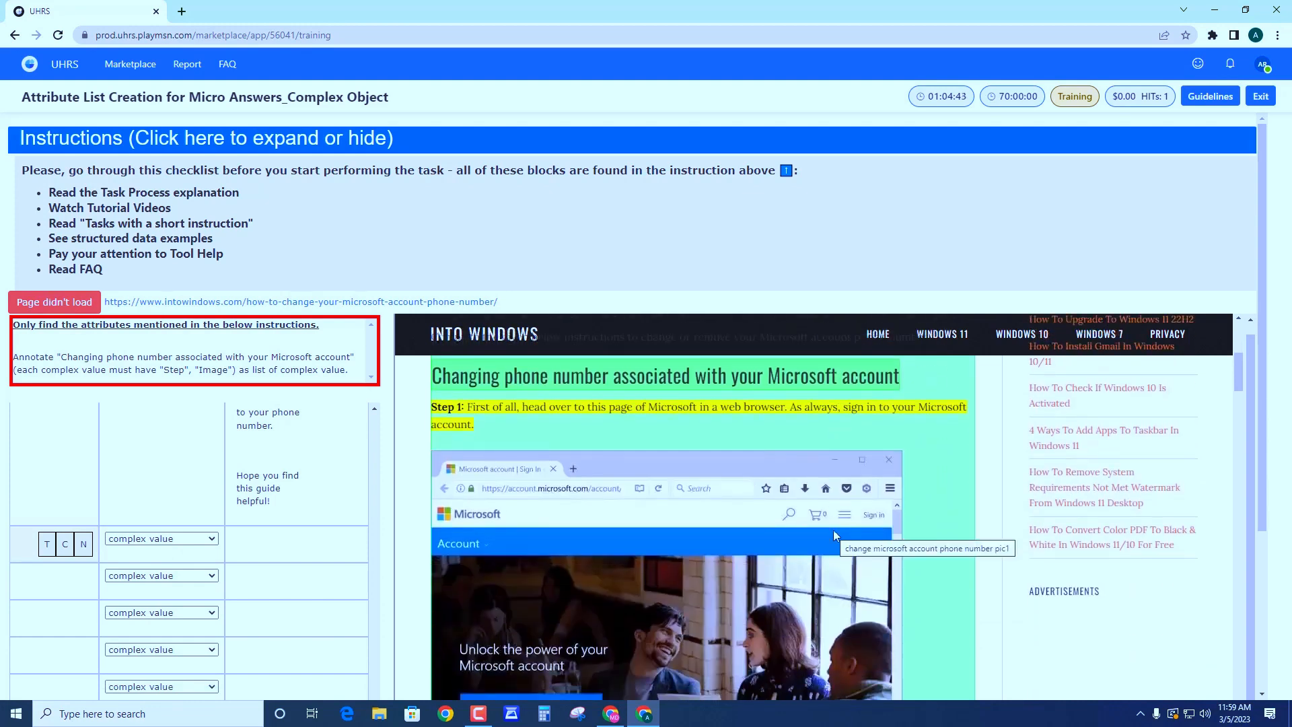
{"action": "scroll", "coordinate": [833, 530], "scroll_direction": "up", "scroll_amount": 1}
{"action": "left_click", "coordinate": [713, 452]}
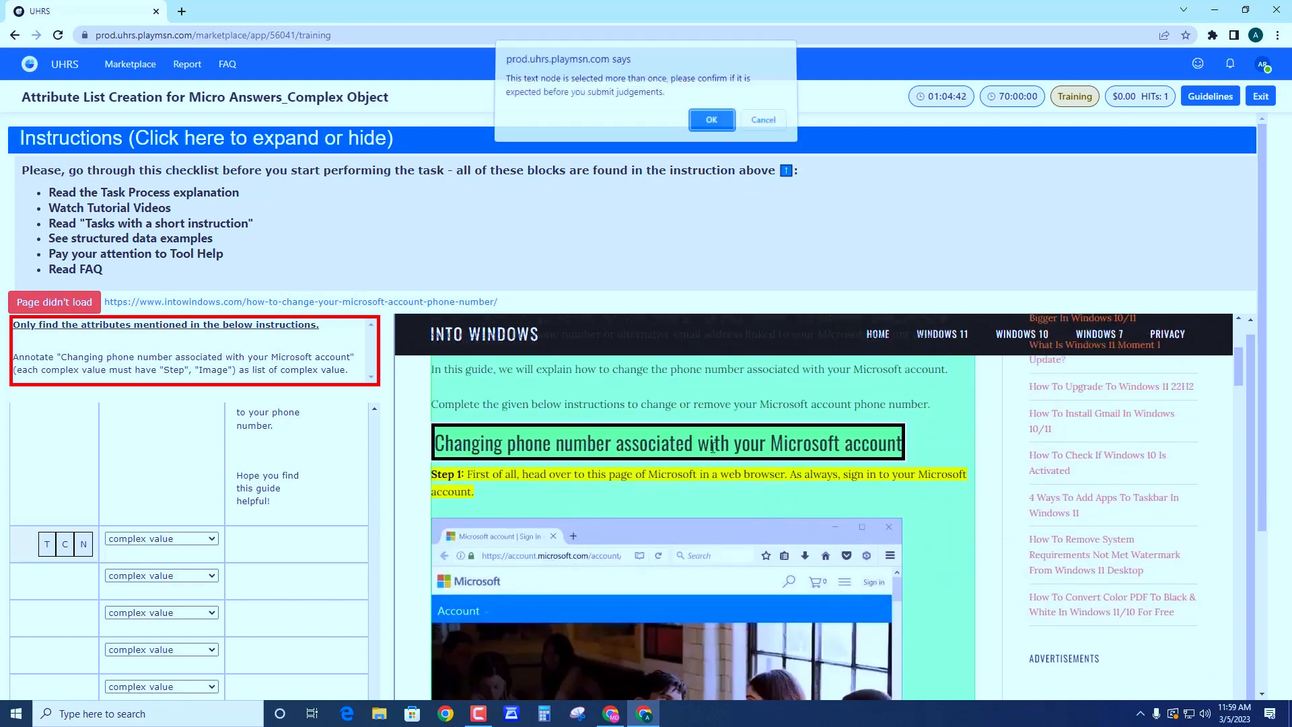
{"action": "left_click", "coordinate": [711, 125]}
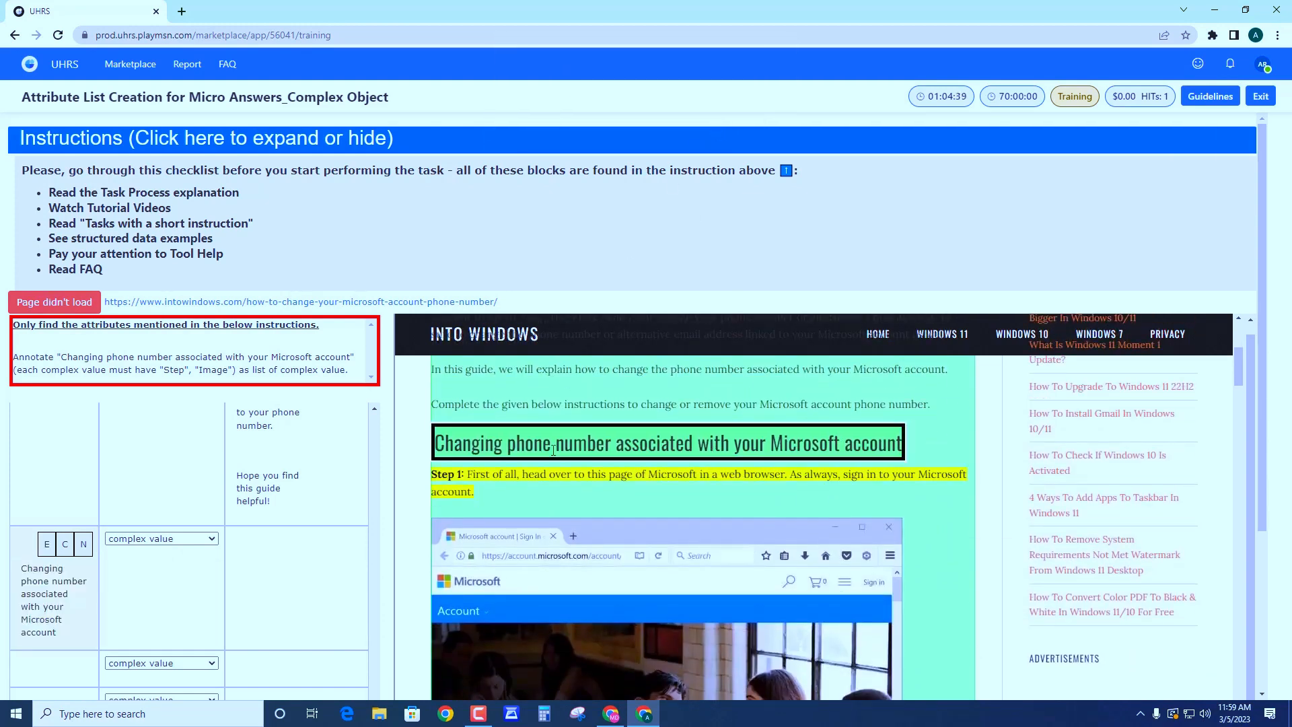
Set the second attribute row's value type to list of complex values, matching the instruction's wording.
{"action": "left_click", "coordinate": [204, 545]}
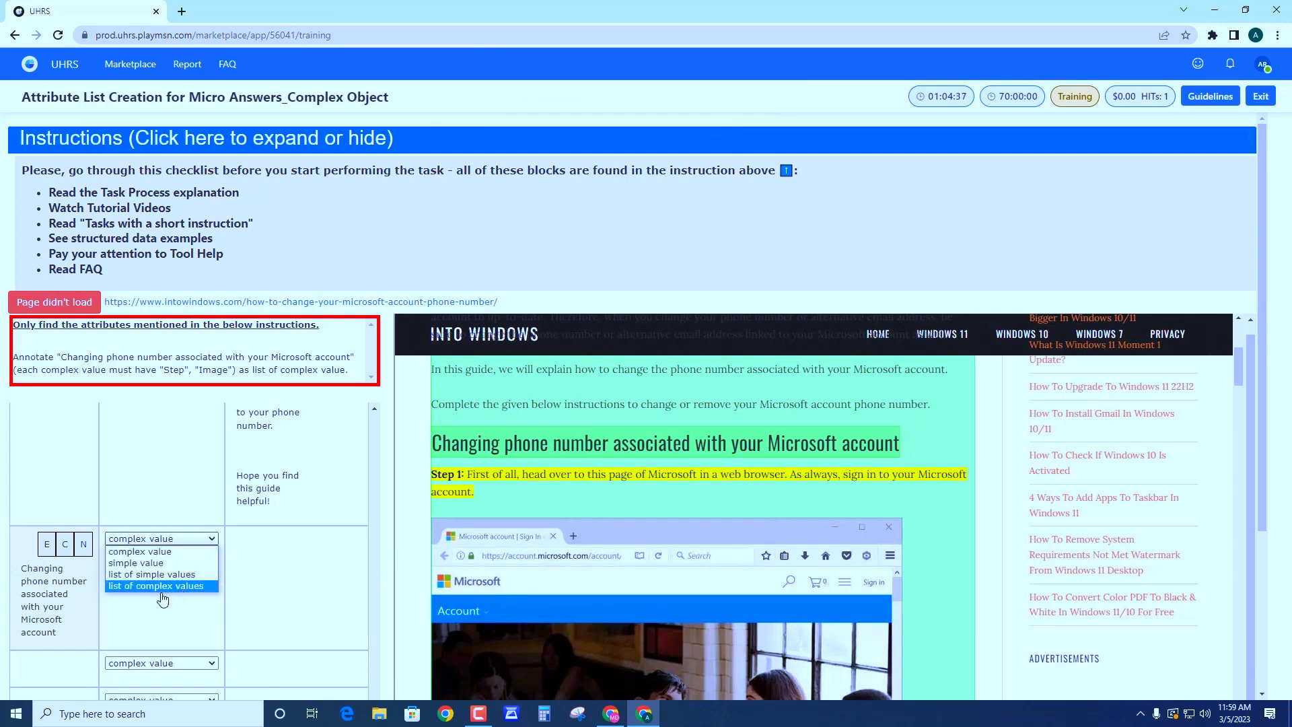
{"action": "left_click", "coordinate": [167, 587]}
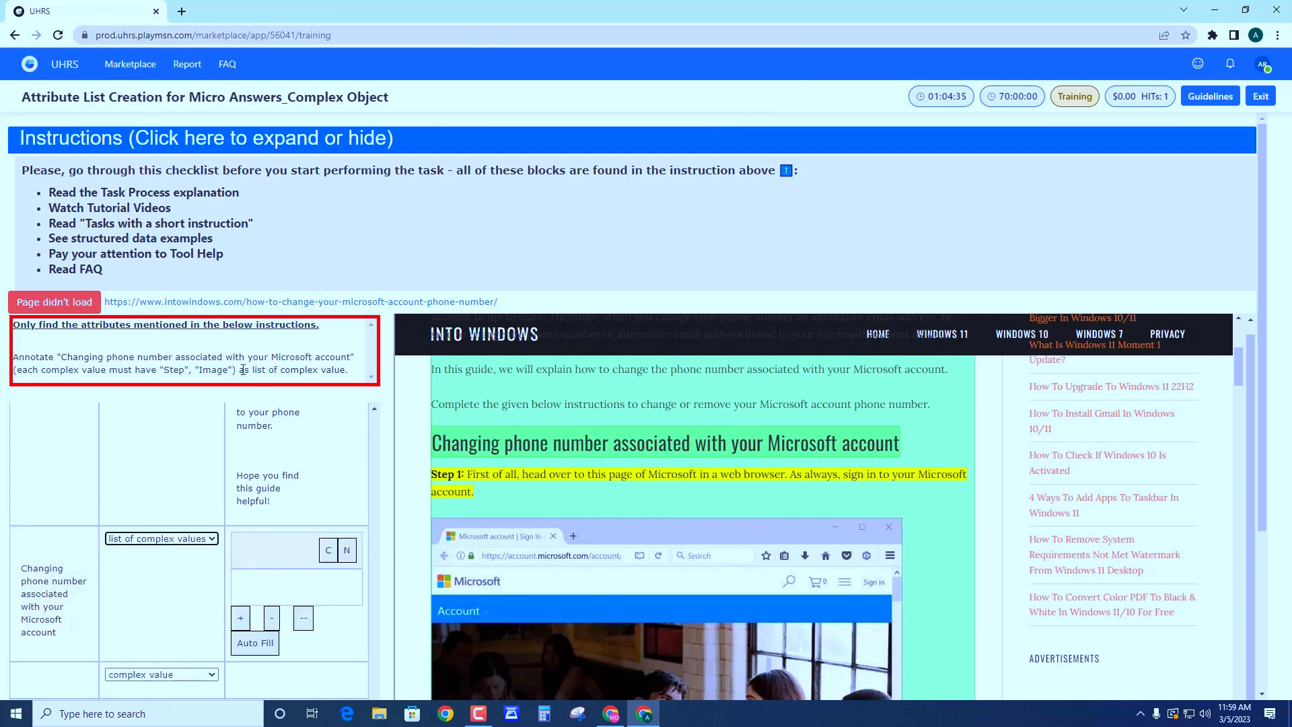
{"action": "left_click_drag", "start_coordinate": [266, 370], "coordinate": [358, 378]}
{"action": "left_click", "coordinate": [409, 496]}
{"action": "scroll", "coordinate": [579, 545], "scroll_direction": "up", "scroll_amount": 5}
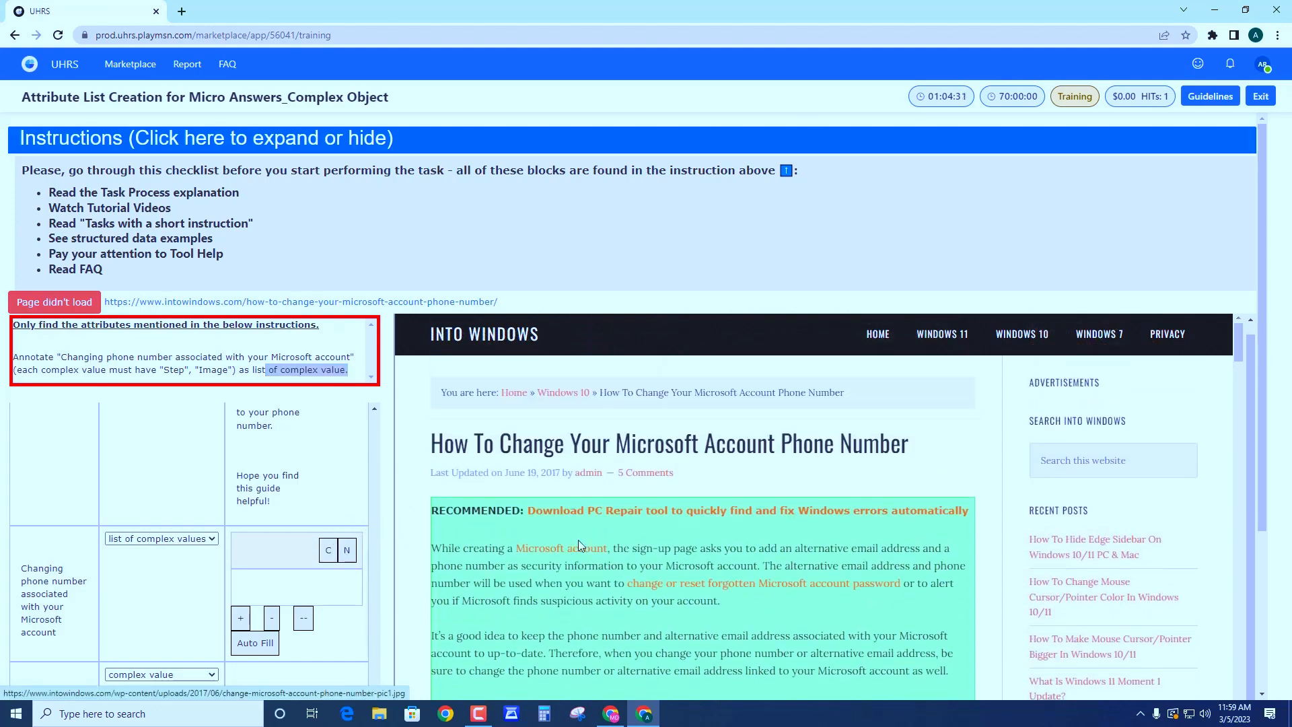
Capture Step 1 of the article together with its image as the second attribute's first list value.
{"action": "scroll", "coordinate": [579, 540], "scroll_direction": "down", "scroll_amount": 5}
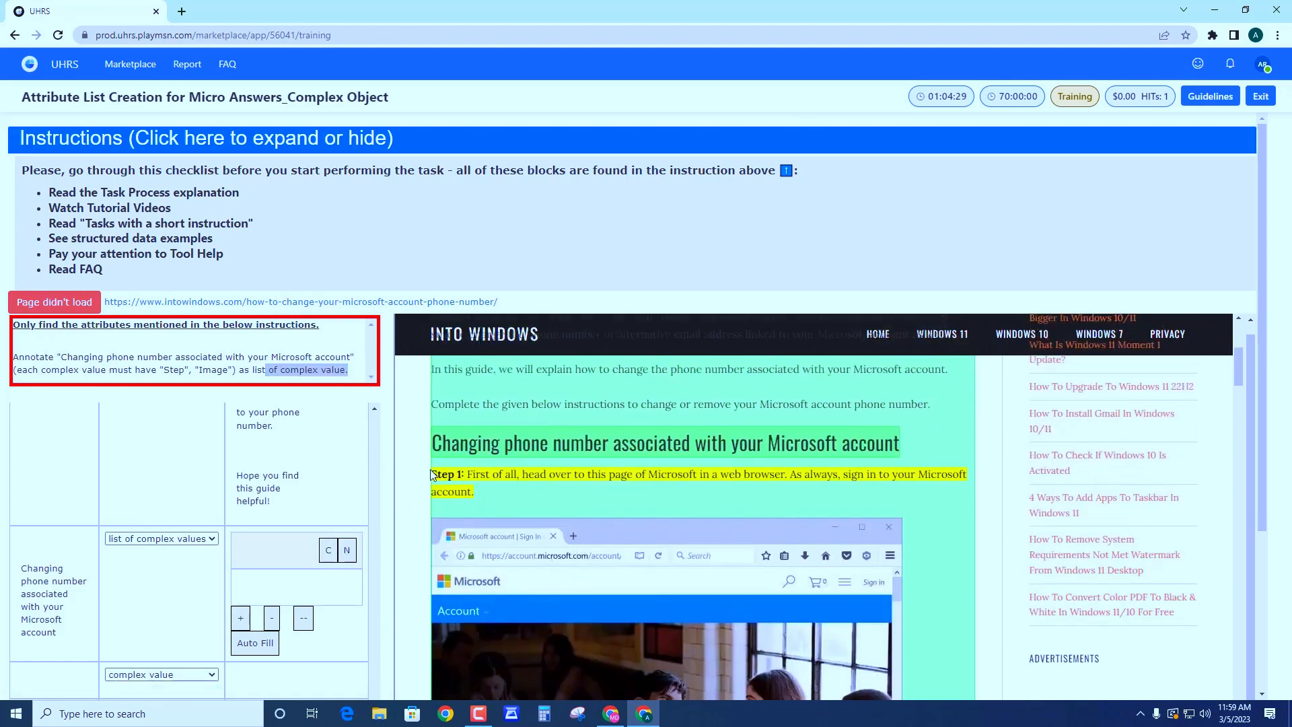
{"action": "left_click_drag", "start_coordinate": [433, 475], "coordinate": [732, 569]}
{"action": "left_click", "coordinate": [732, 569]}
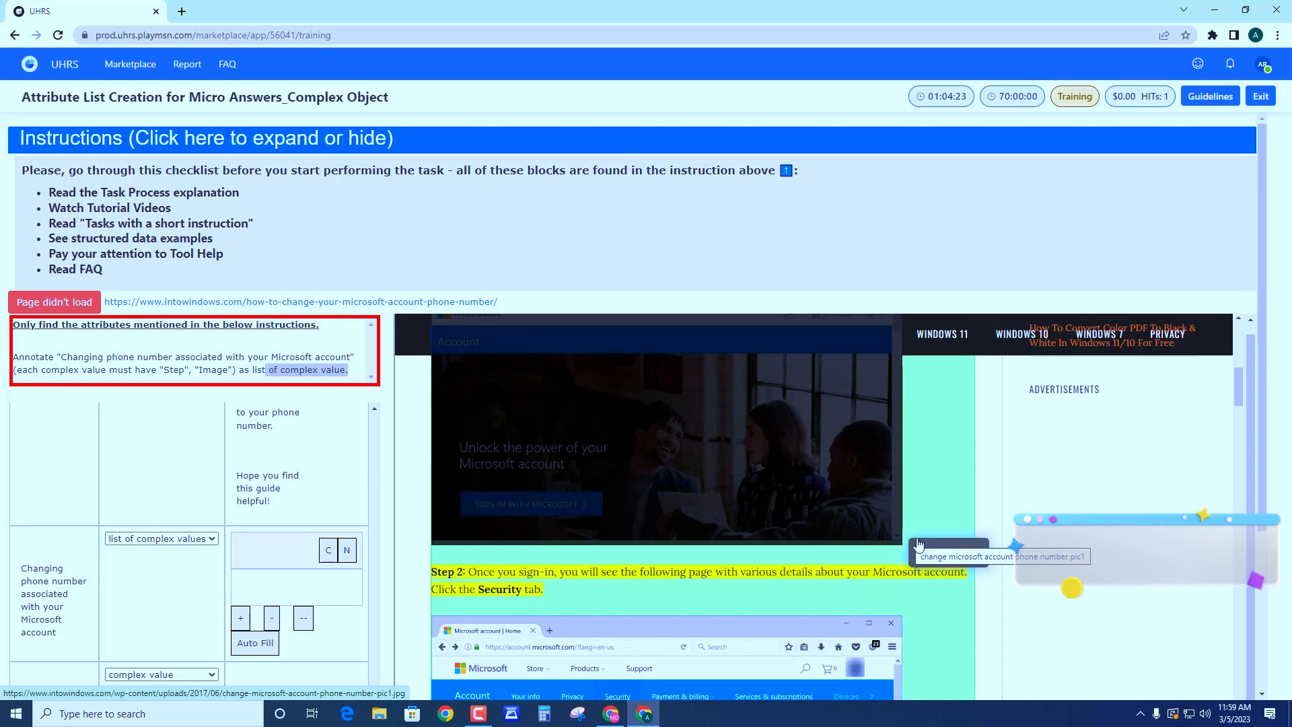
{"action": "left_click", "coordinate": [960, 558]}
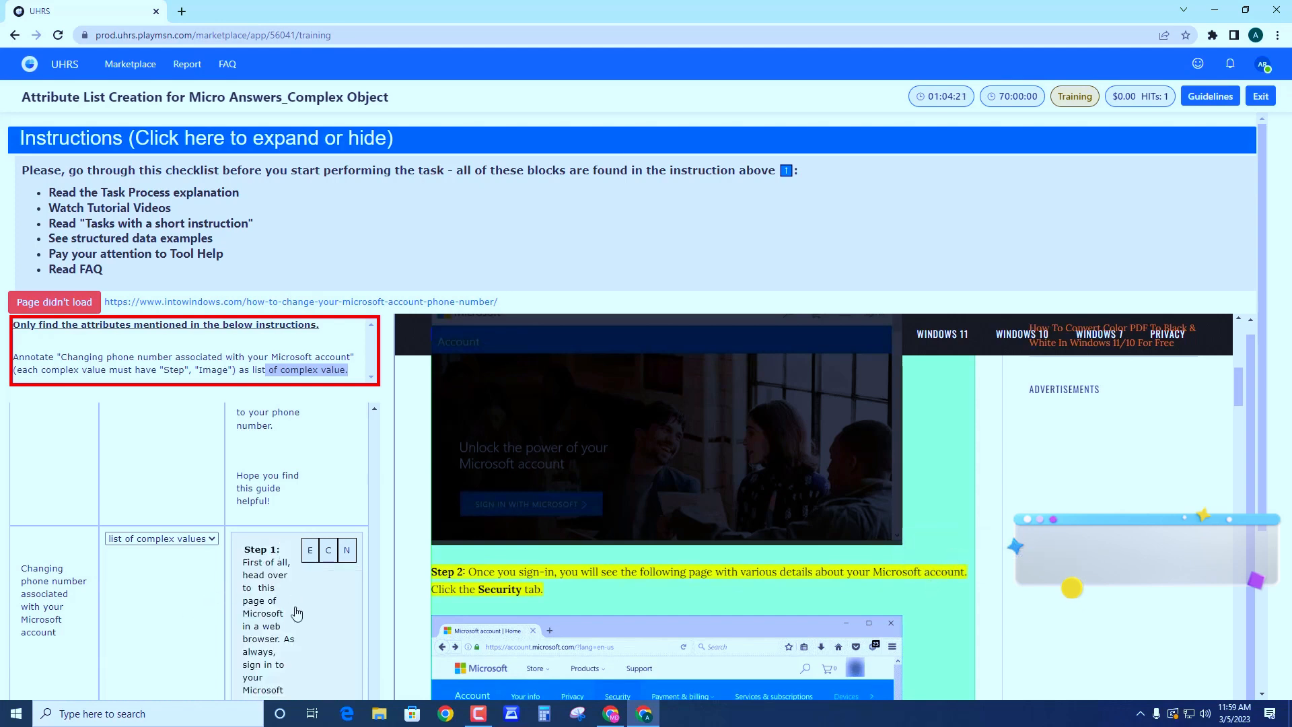
Add a second list value and capture Step 2 together with its image in it.
{"action": "scroll", "coordinate": [297, 612], "scroll_direction": "down", "scroll_amount": 4}
{"action": "left_click", "coordinate": [261, 543]}
{"action": "scroll", "coordinate": [666, 511], "scroll_direction": "down", "scroll_amount": 2}
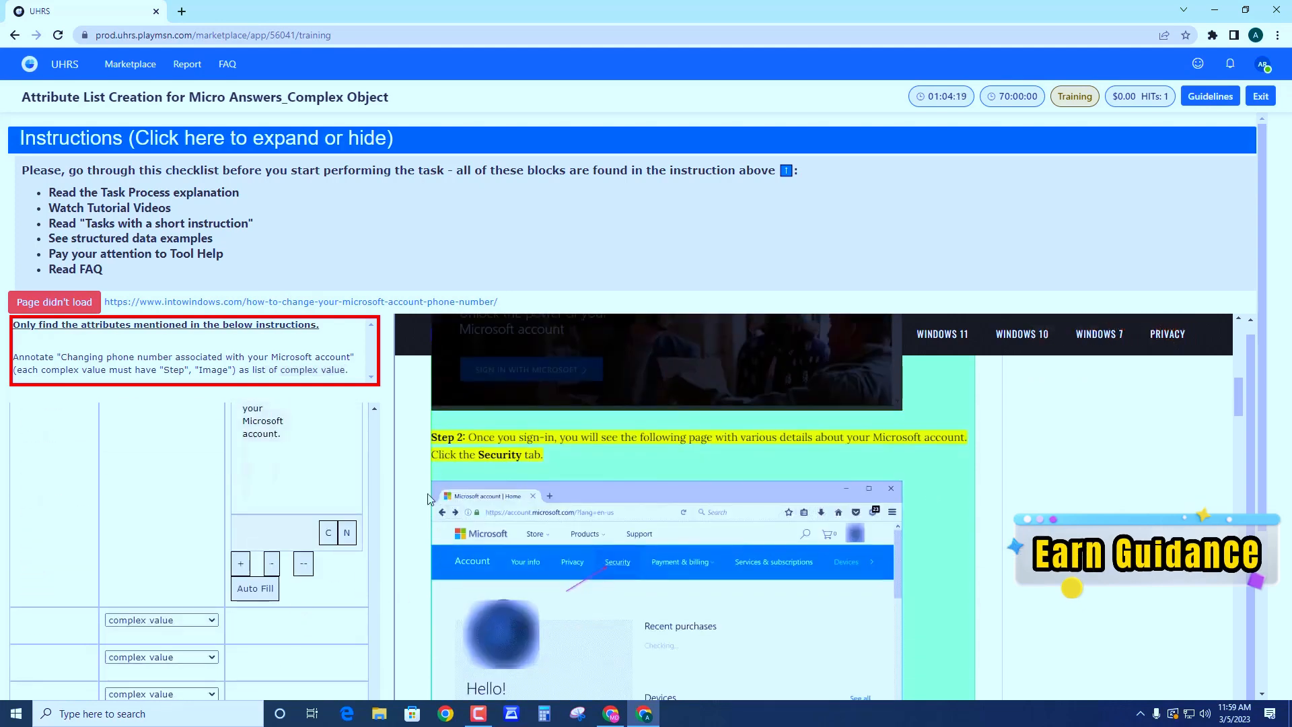
{"action": "left_click_drag", "start_coordinate": [430, 431], "coordinate": [718, 585]}
{"action": "scroll", "coordinate": [718, 585], "scroll_direction": "down", "scroll_amount": 5}
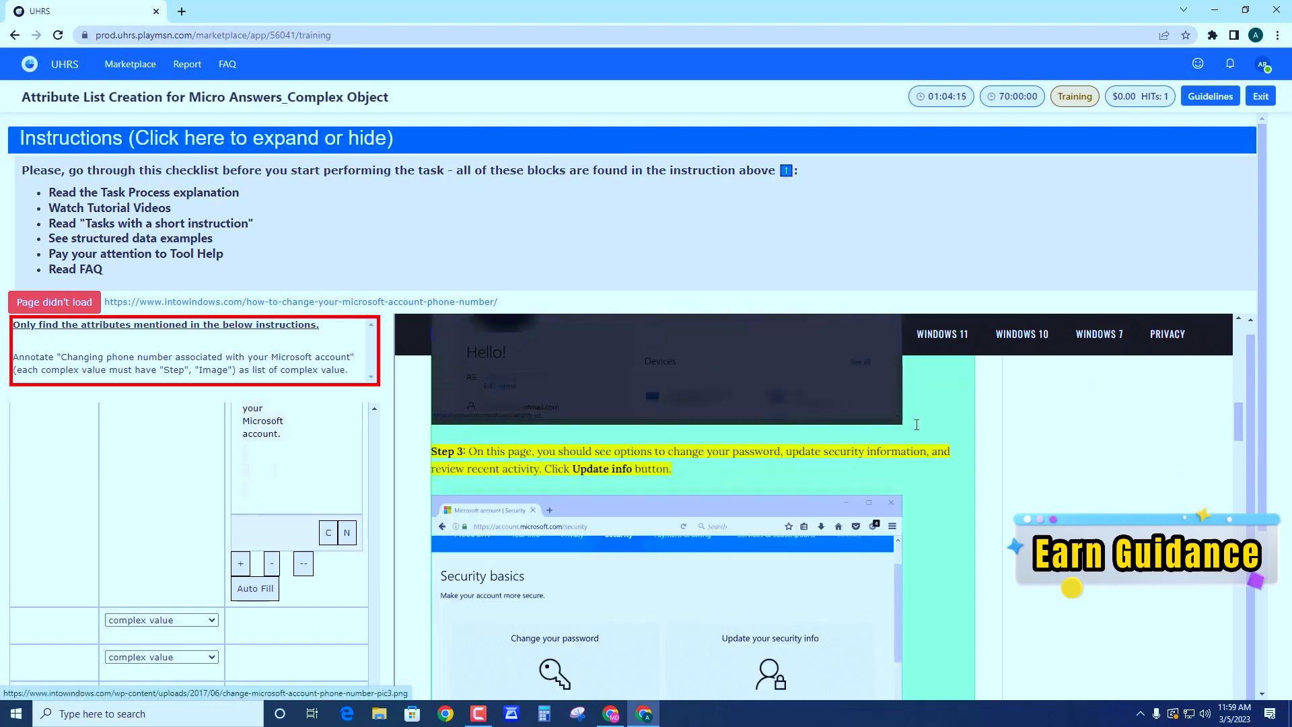
{"action": "left_click", "coordinate": [254, 588]}
{"action": "left_click", "coordinate": [241, 519]}
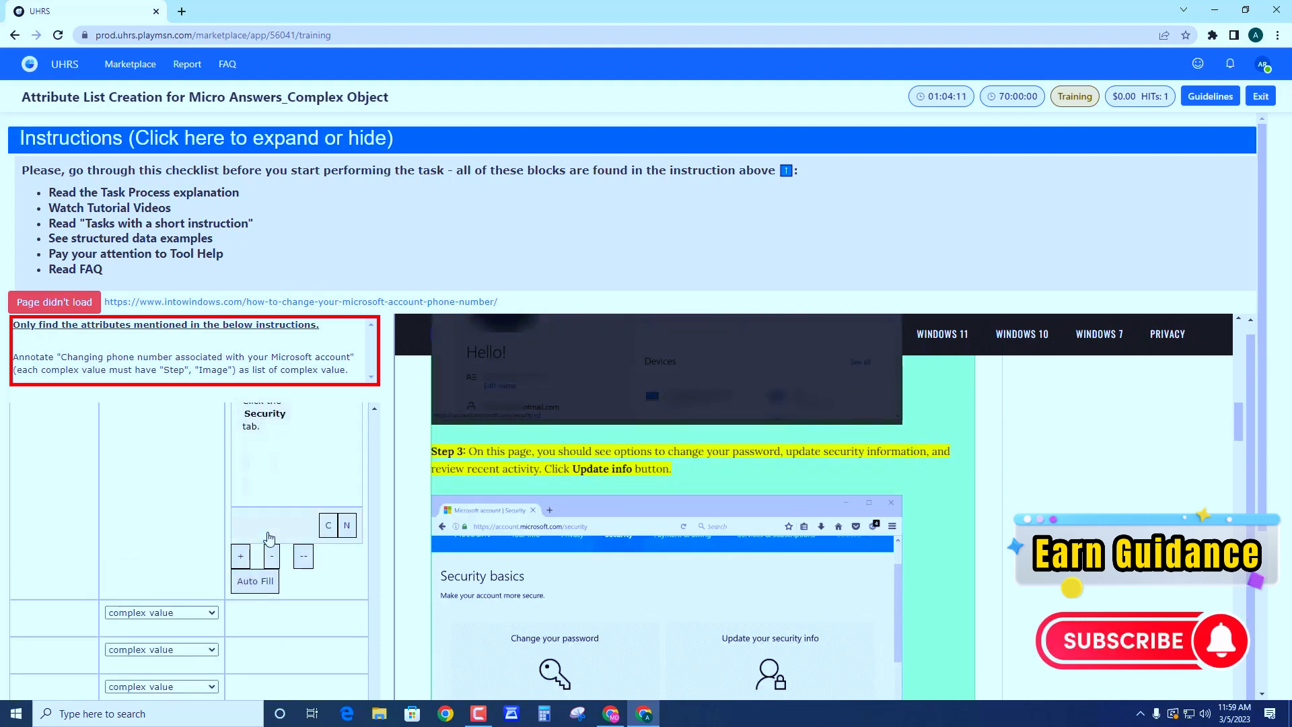
Capture Step 3 together with its security basics image as the third list value.
{"action": "scroll", "coordinate": [537, 494], "scroll_direction": "down", "scroll_amount": 1}
{"action": "left_click_drag", "start_coordinate": [431, 385], "coordinate": [960, 429]}
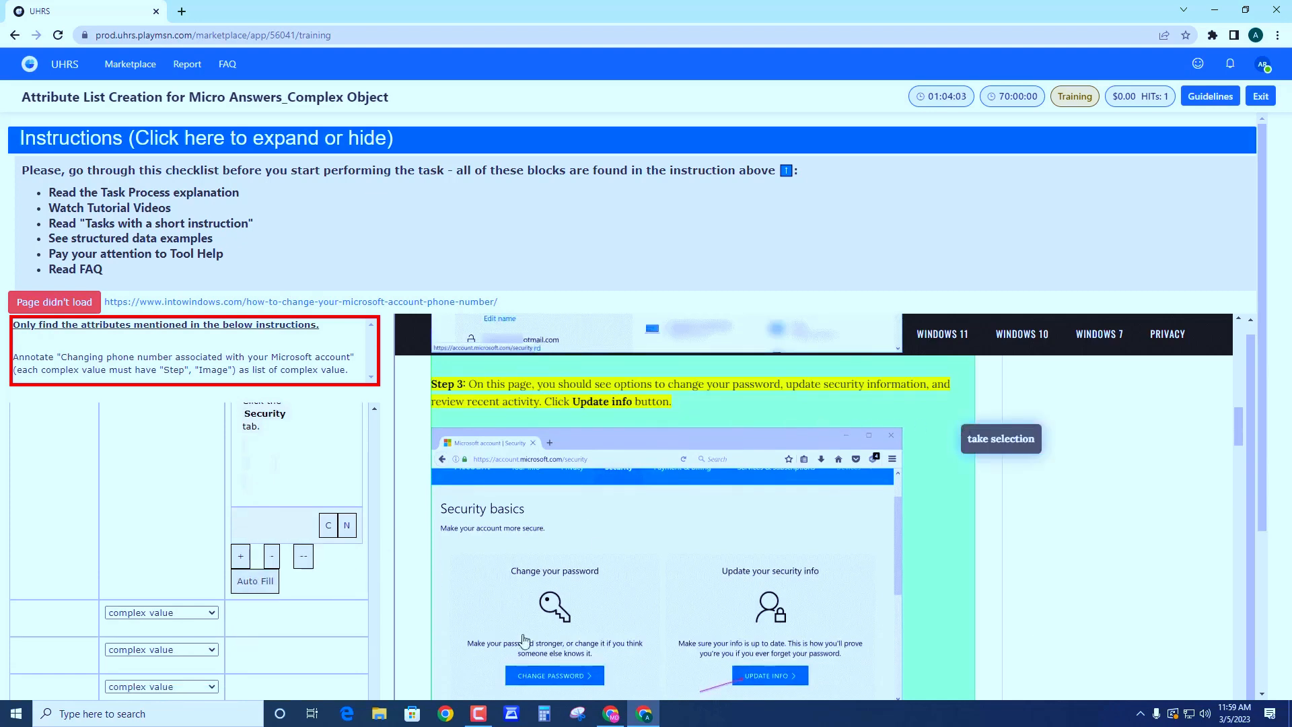
{"action": "scroll", "coordinate": [500, 570], "scroll_direction": "up", "scroll_amount": 3}
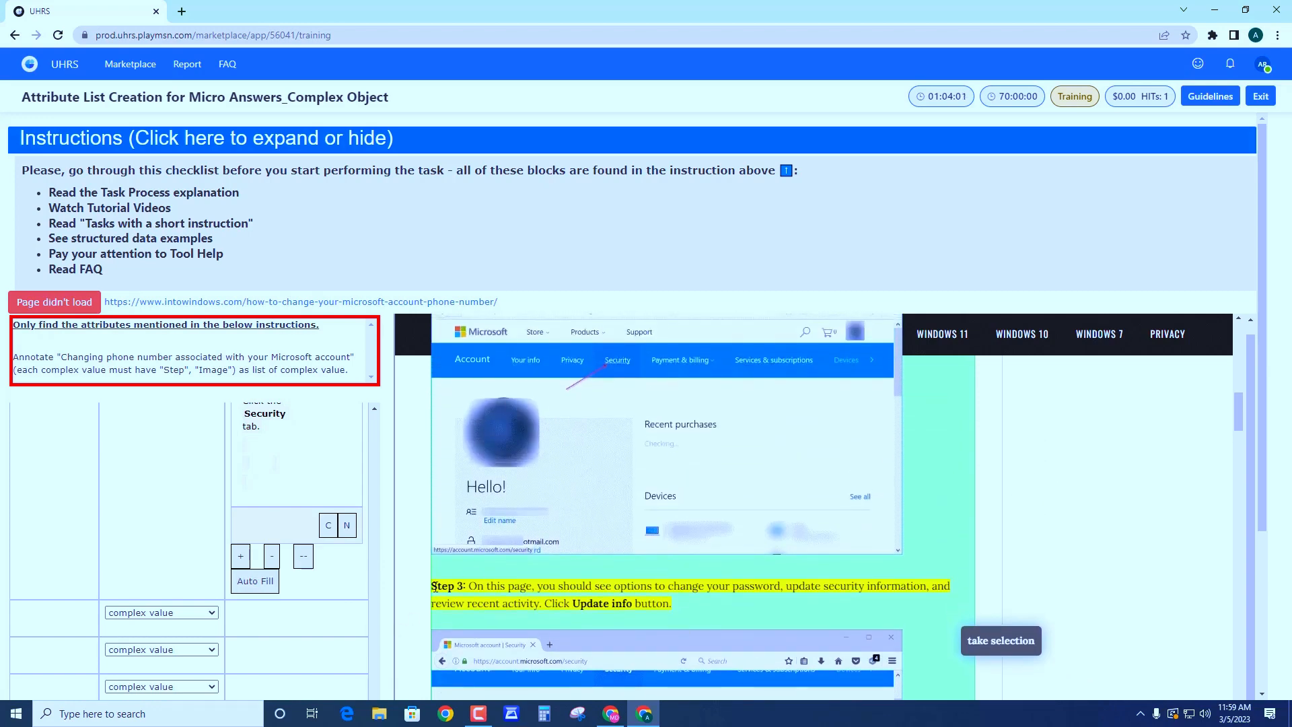
{"action": "left_click_drag", "start_coordinate": [433, 585], "coordinate": [913, 567]}
{"action": "scroll", "coordinate": [857, 620], "scroll_direction": "down", "scroll_amount": 3}
{"action": "scroll", "coordinate": [894, 618], "scroll_direction": "down", "scroll_amount": 2}
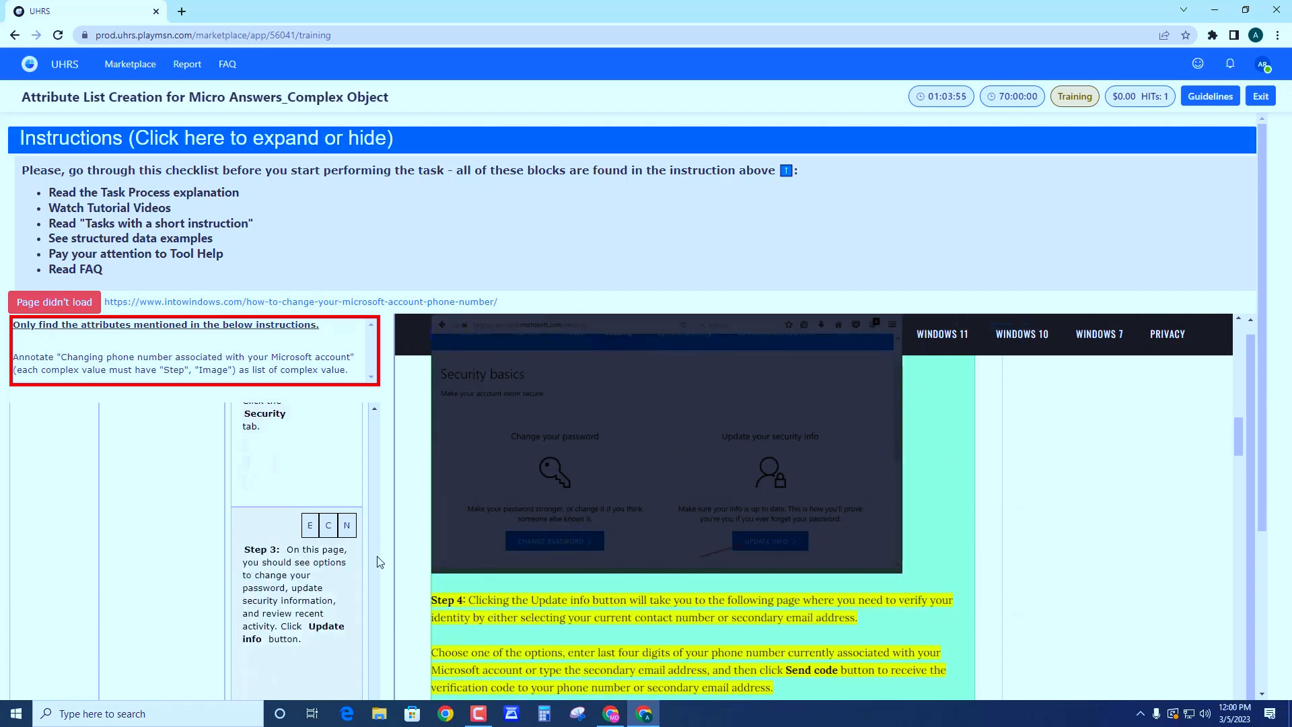
Add two more empty list values and capture Step 4 with both its paragraphs and image in the first empty one.
{"action": "scroll", "coordinate": [322, 579], "scroll_direction": "down", "scroll_amount": 3}
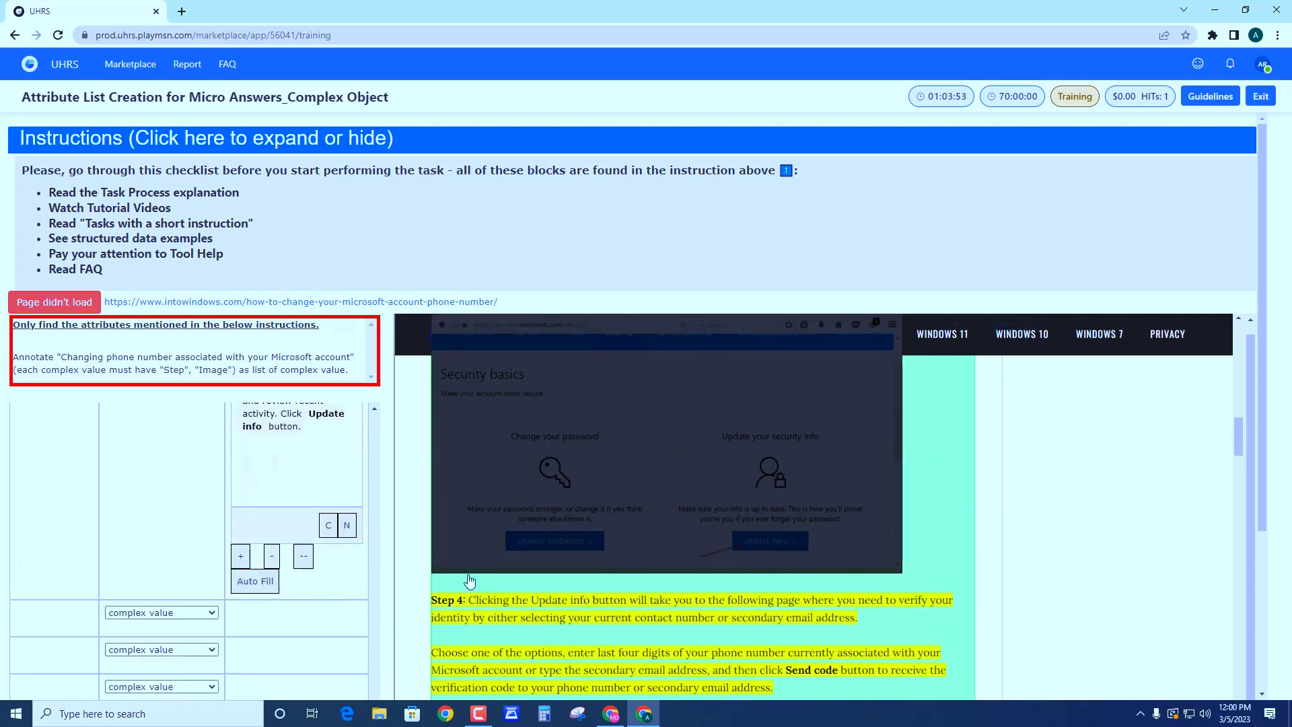
{"action": "scroll", "coordinate": [487, 573], "scroll_direction": "down", "scroll_amount": 2}
{"action": "left_click", "coordinate": [241, 556]}
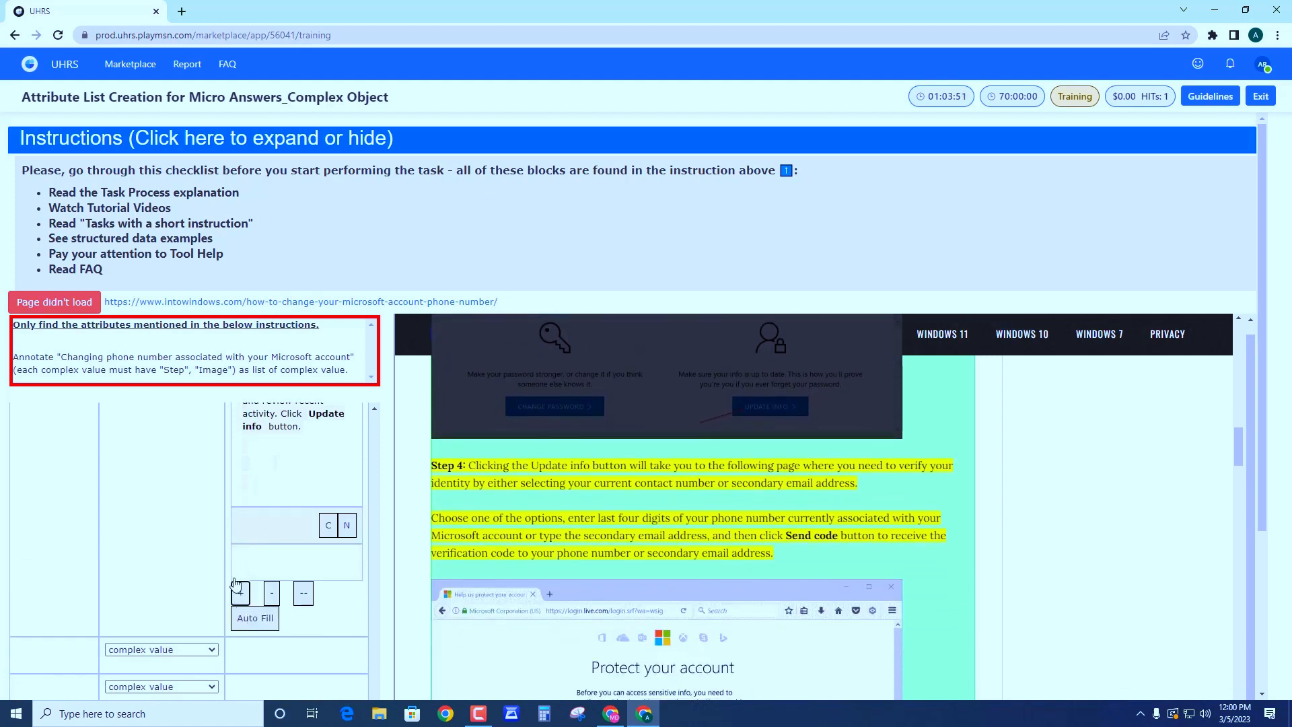
{"action": "left_click", "coordinate": [240, 592]}
{"action": "left_click", "coordinate": [283, 556]}
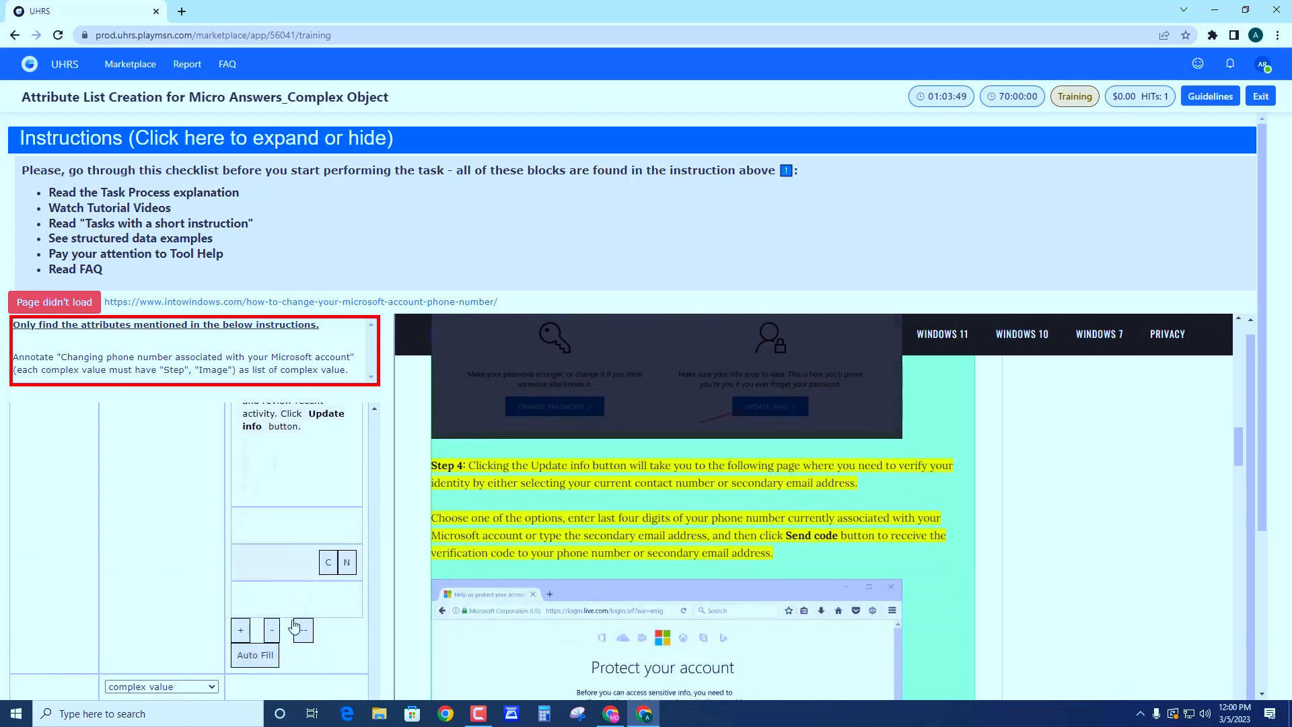
{"action": "left_click", "coordinate": [274, 537]}
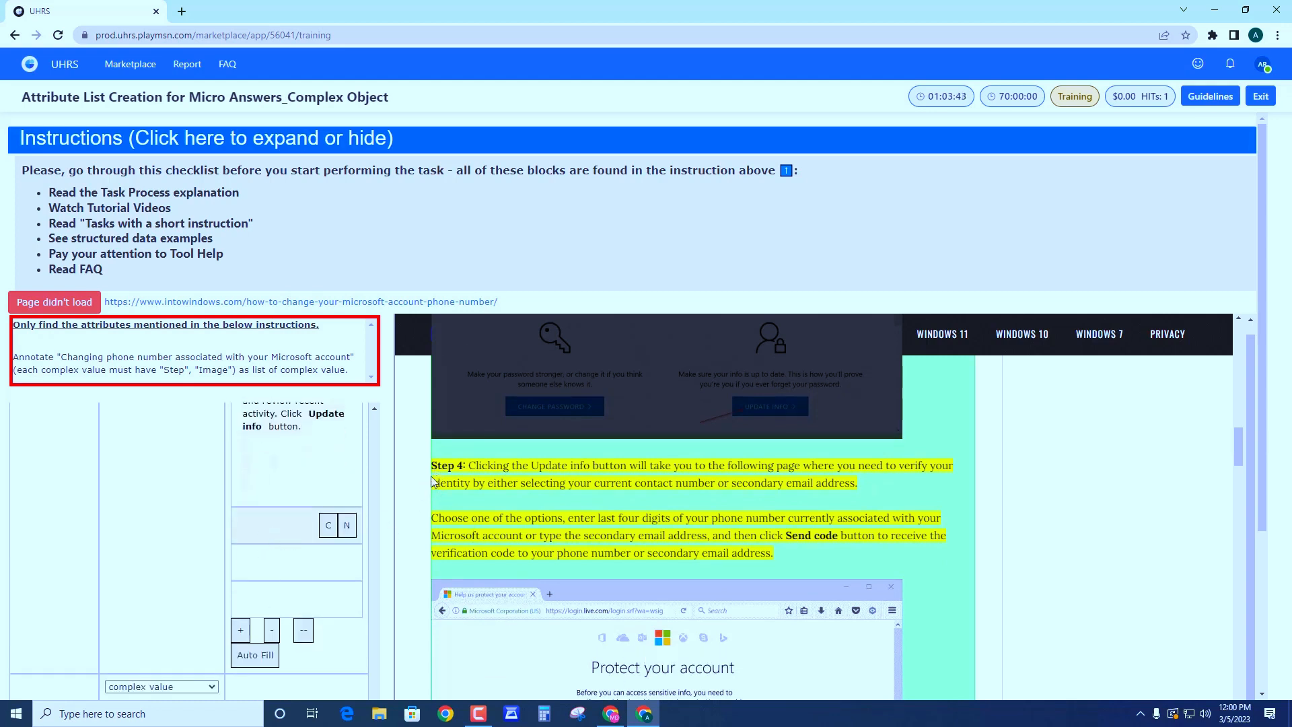
{"action": "scroll", "coordinate": [787, 576], "scroll_direction": "down", "scroll_amount": 3}
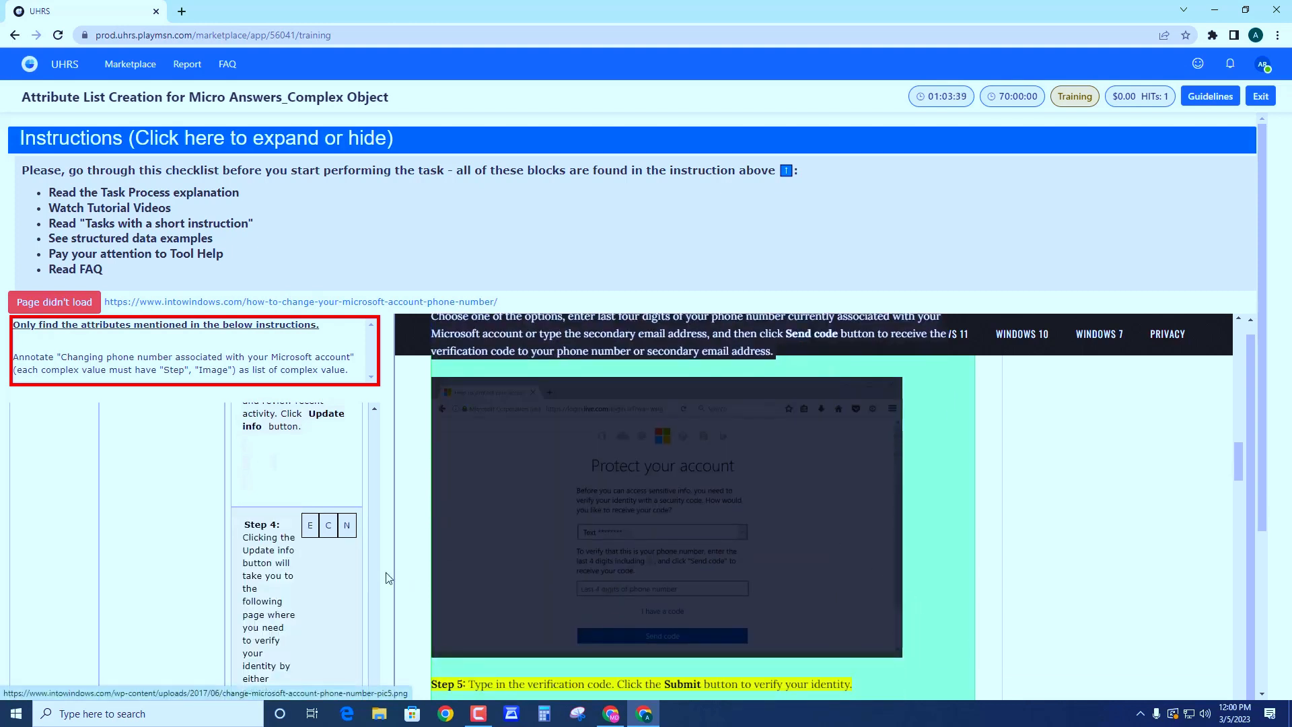
Capture Step 5 together with its "Enter code" image as the fifth list value.
{"action": "scroll", "coordinate": [279, 580], "scroll_direction": "down", "scroll_amount": 8}
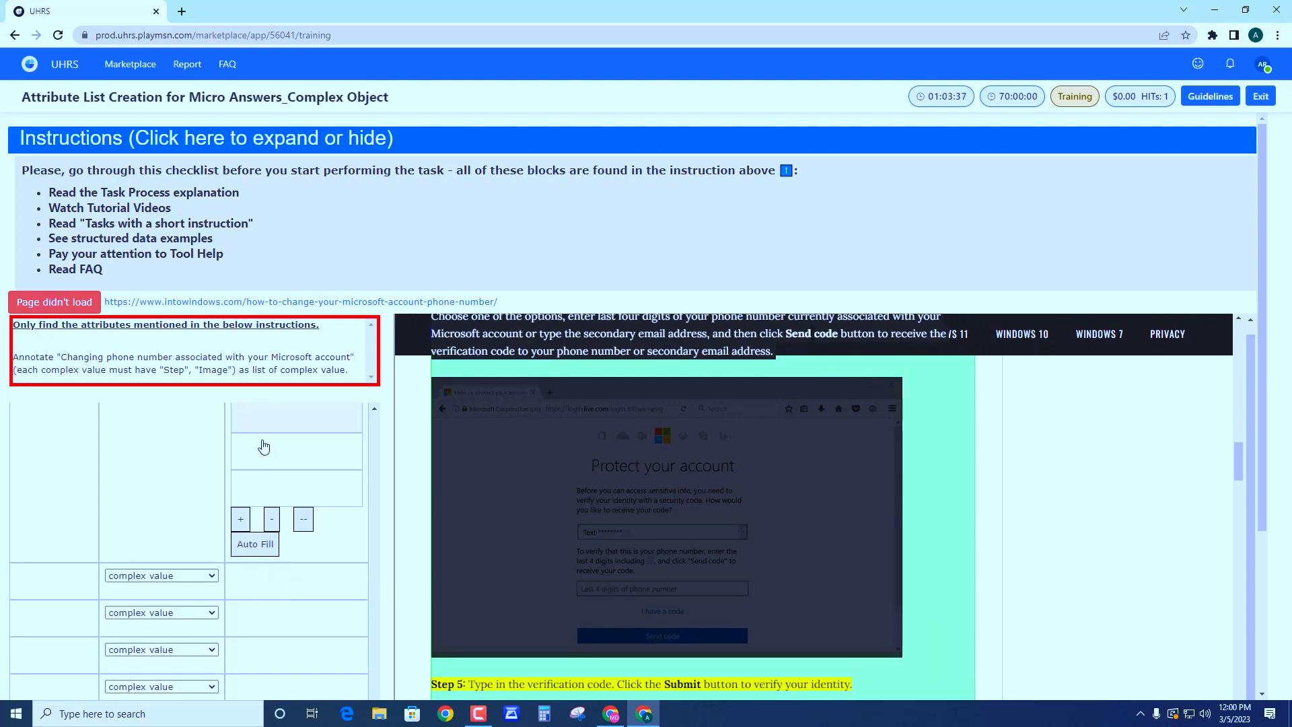
{"action": "scroll", "coordinate": [542, 652], "scroll_direction": "down", "scroll_amount": 3}
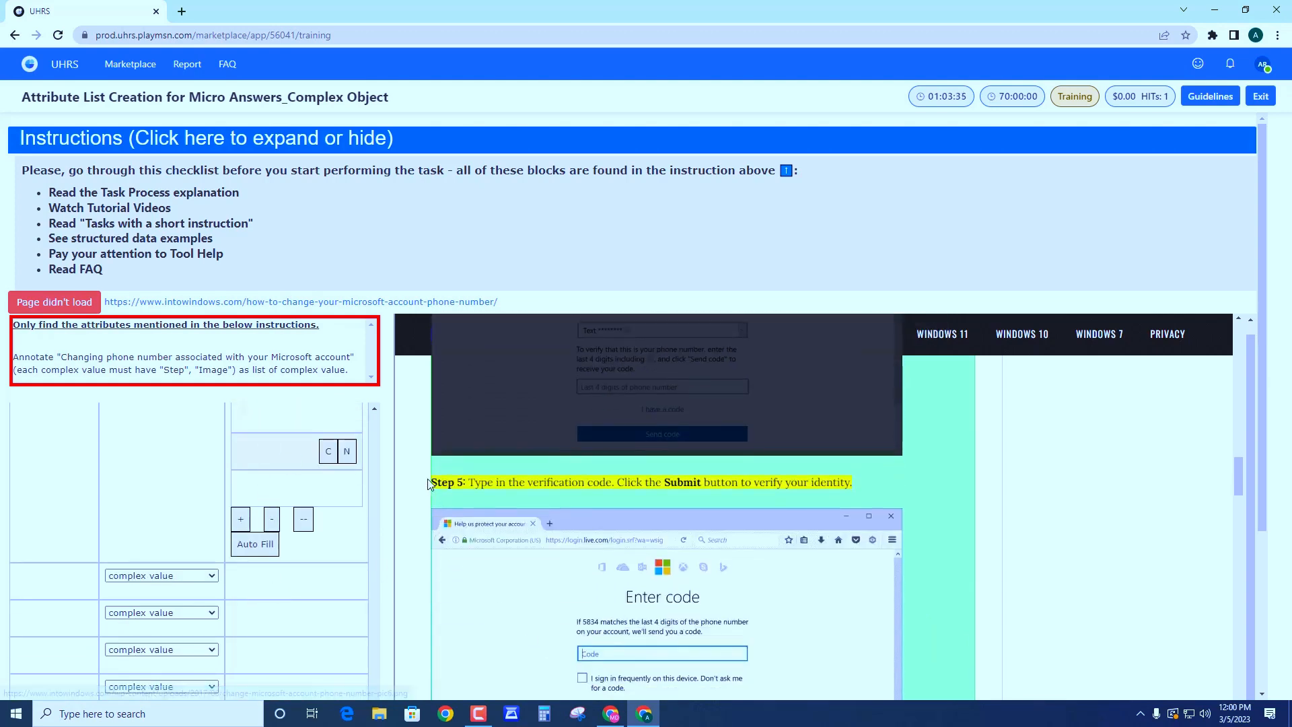
{"action": "left_click_drag", "start_coordinate": [429, 483], "coordinate": [828, 538]}
{"action": "scroll", "coordinate": [819, 601], "scroll_direction": "down", "scroll_amount": 3}
{"action": "scroll", "coordinate": [818, 601], "scroll_direction": "down", "scroll_amount": 2}
{"action": "left_click", "coordinate": [826, 536]}
{"action": "scroll", "coordinate": [826, 535], "scroll_direction": "up", "scroll_amount": 1}
{"action": "left_click_drag", "start_coordinate": [909, 506], "coordinate": [908, 506]}
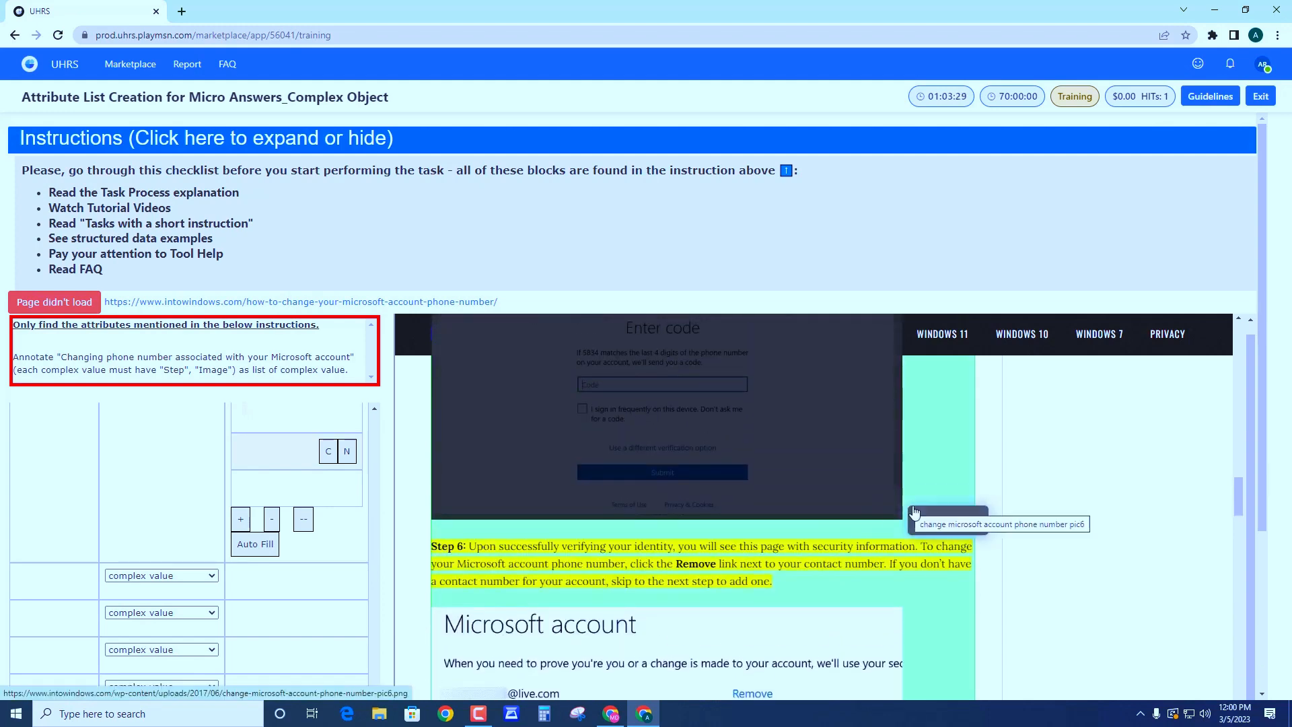
{"action": "left_click", "coordinate": [946, 520]}
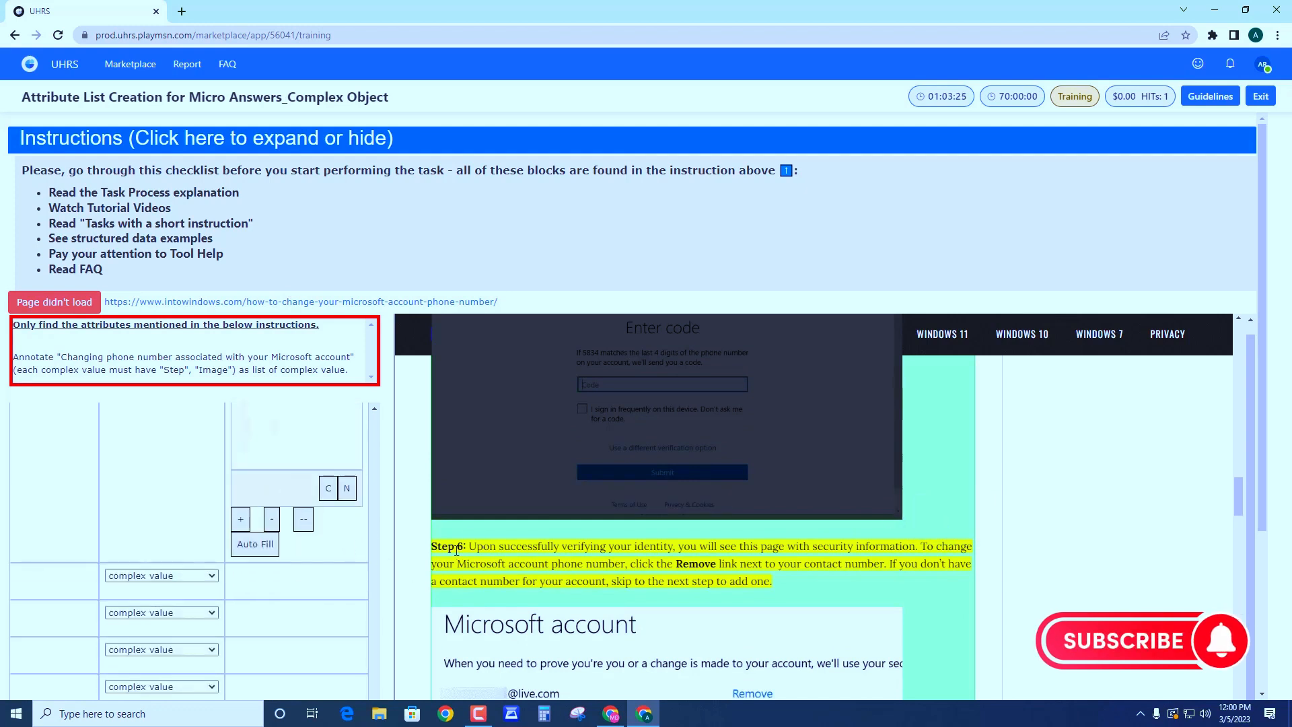
Capture Step 6, including the confirmation dialog paragraph and both images, as the sixth list value.
{"action": "mouse_move", "coordinate": [429, 546]}
{"action": "left_mouse_down"}
{"action": "mouse_move", "coordinate": [773, 584]}
{"action": "mouse_move", "coordinate": [900, 632]}
{"action": "mouse_move", "coordinate": [903, 549]}
{"action": "mouse_move", "coordinate": [921, 583]}
{"action": "mouse_move", "coordinate": [861, 526]}
{"action": "mouse_move", "coordinate": [894, 501]}
{"action": "mouse_move", "coordinate": [942, 523]}
{"action": "left_mouse_up"}
{"action": "scroll", "coordinate": [896, 630], "scroll_direction": "down", "scroll_amount": 3}
{"action": "scroll", "coordinate": [897, 630], "scroll_direction": "down", "scroll_amount": 2}
{"action": "scroll", "coordinate": [920, 583], "scroll_direction": "down", "scroll_amount": 5}
{"action": "left_click", "coordinate": [943, 522]}
{"action": "scroll", "coordinate": [317, 543], "scroll_direction": "down", "scroll_amount": 5}
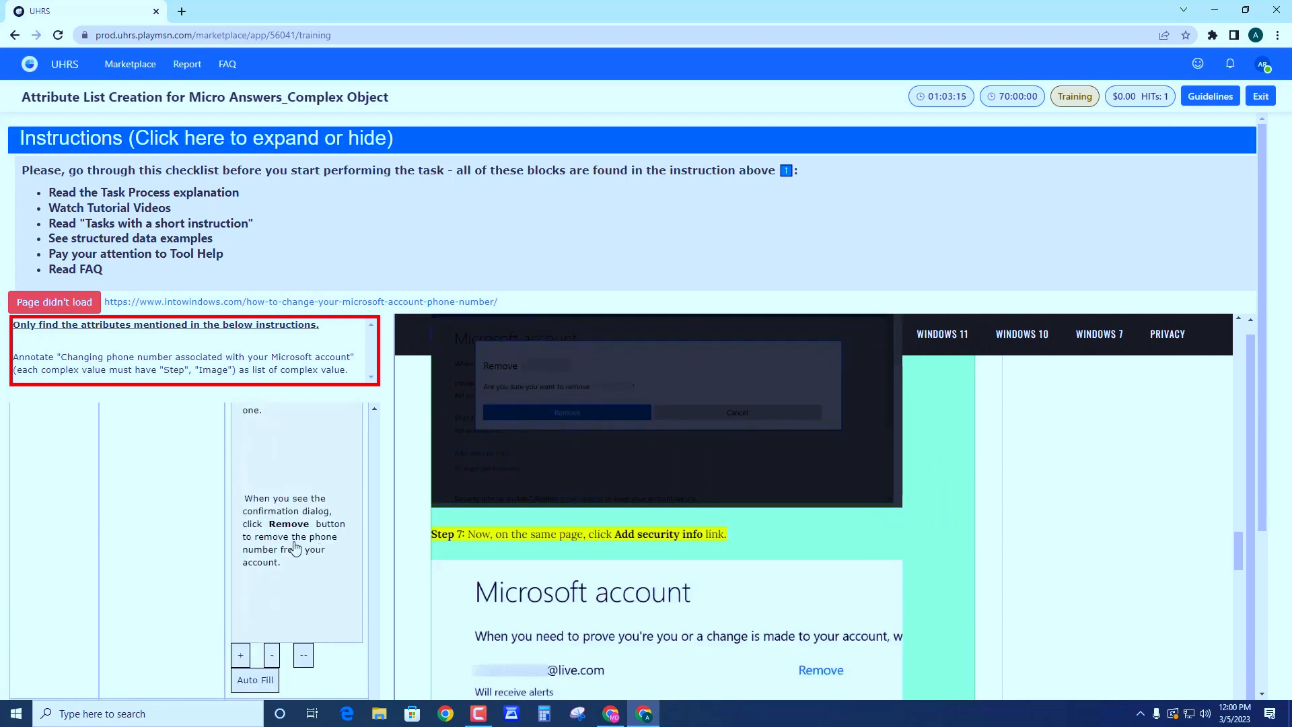
Add another list value and capture Step 7 together with its "Add security info" image in it.
{"action": "left_click", "coordinate": [242, 589]}
{"action": "scroll", "coordinate": [417, 538], "scroll_direction": "down", "scroll_amount": 2}
{"action": "left_click_drag", "start_coordinate": [430, 397], "coordinate": [692, 534]}
{"action": "scroll", "coordinate": [693, 533], "scroll_direction": "down", "scroll_amount": 4}
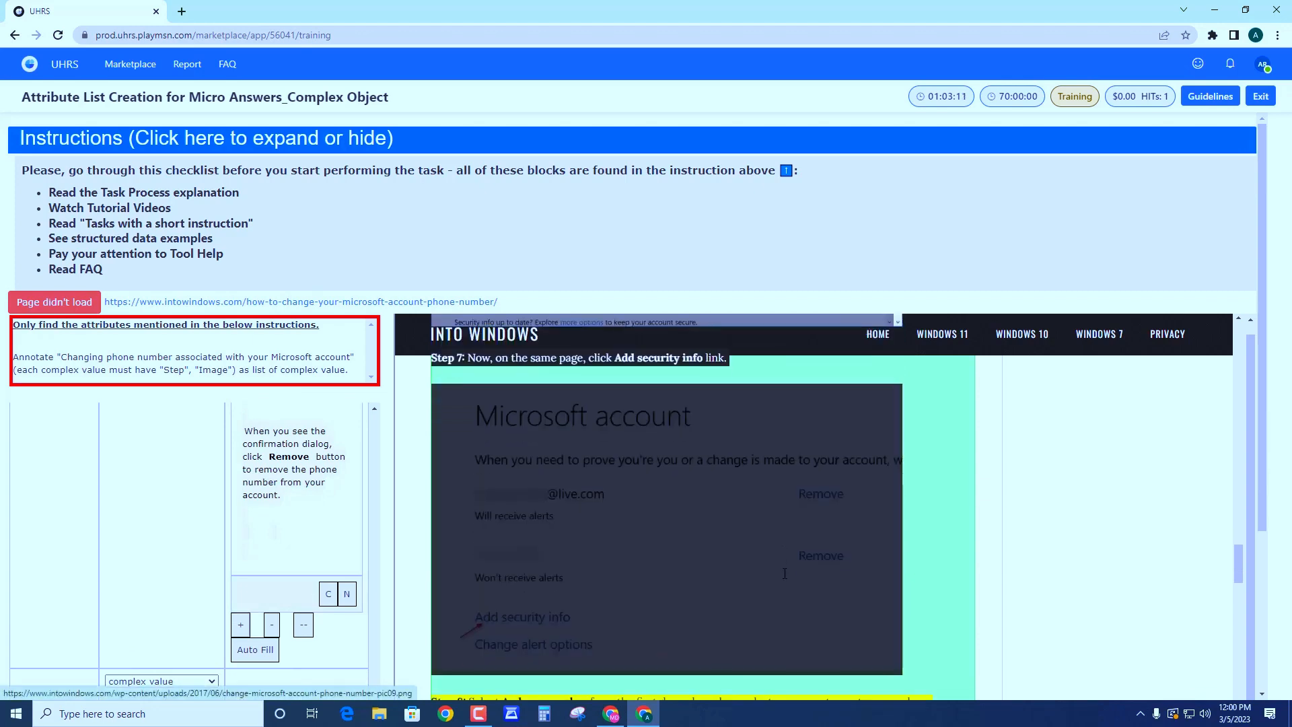
{"action": "left_click_drag", "start_coordinate": [905, 443], "coordinate": [284, 639]}
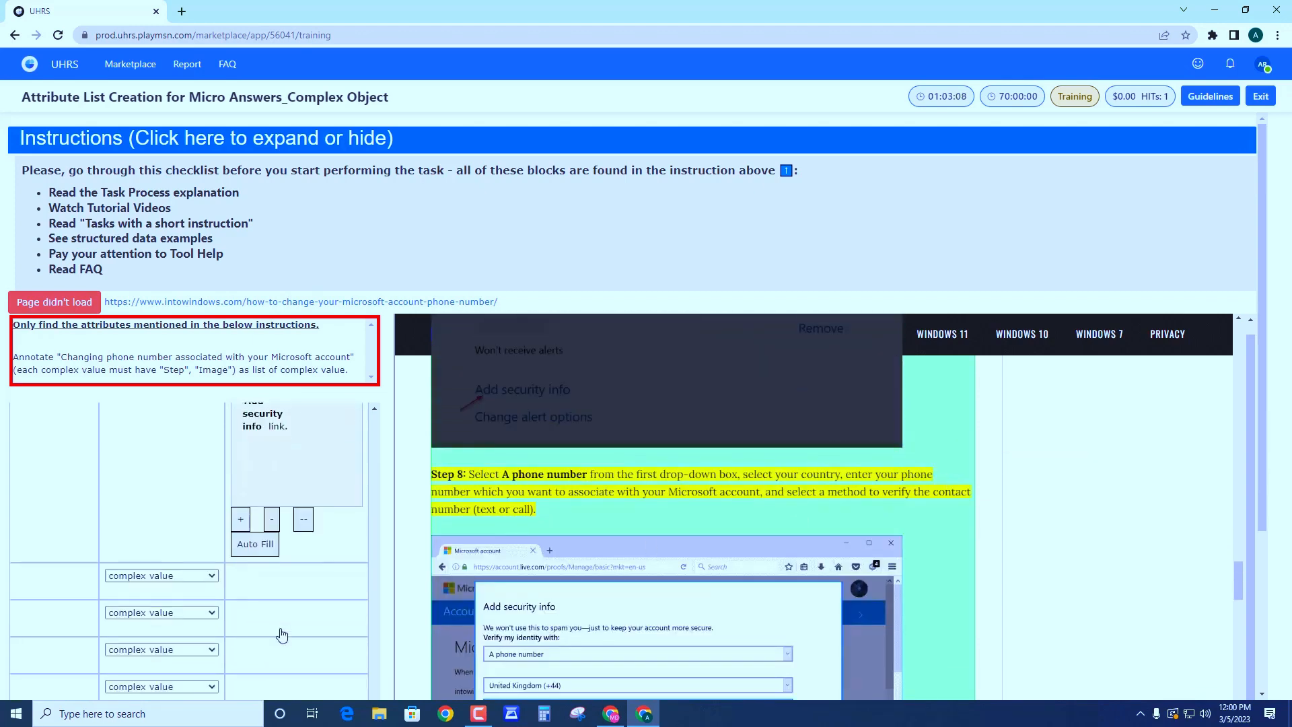
Add two more list values and capture Step 8, then Step 9 through "Hope you find this guide helpful!", with their images.
{"action": "left_click", "coordinate": [241, 520]}
{"action": "left_click_drag", "start_coordinate": [434, 472], "coordinate": [208, 565]}
{"action": "left_click", "coordinate": [240, 532]}
{"action": "scroll", "coordinate": [539, 592], "scroll_direction": "down", "scroll_amount": 2}
{"action": "left_click_drag", "start_coordinate": [431, 472], "coordinate": [879, 547]}
{"action": "scroll", "coordinate": [851, 574], "scroll_direction": "down", "scroll_amount": 4}
{"action": "scroll", "coordinate": [880, 548], "scroll_direction": "down", "scroll_amount": 2}
{"action": "left_click", "coordinate": [917, 567]}
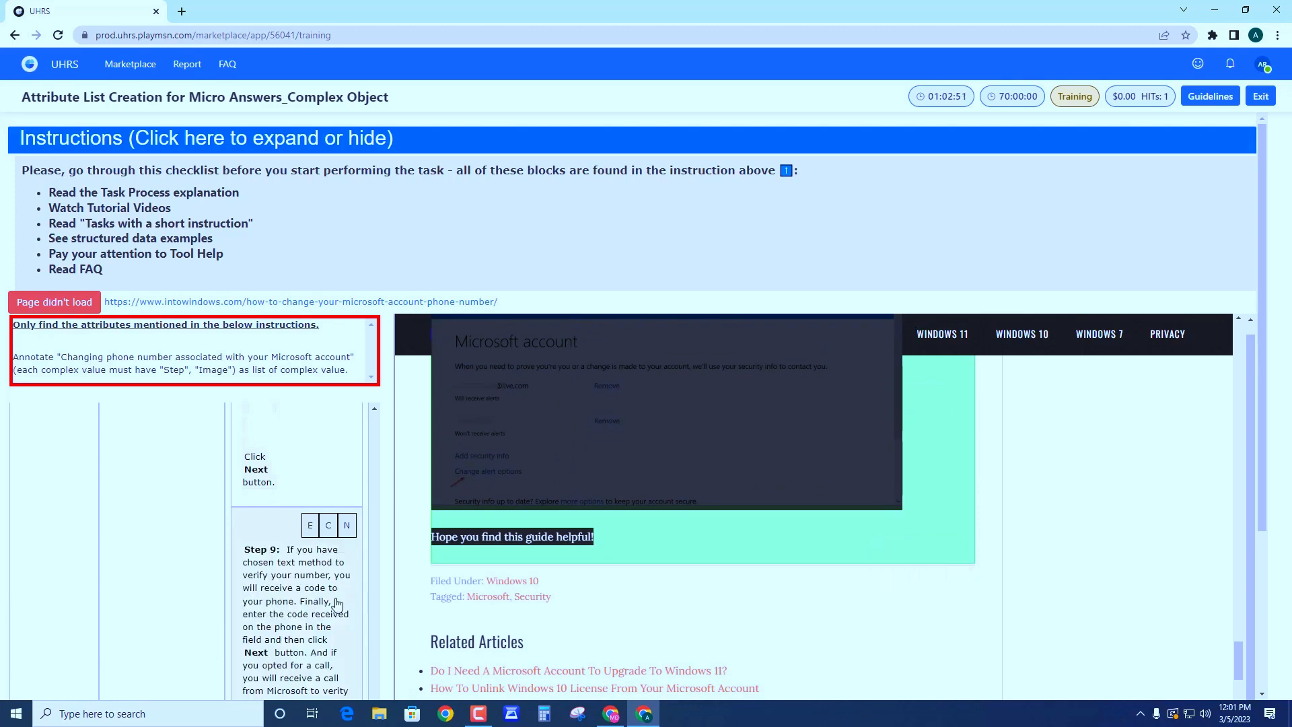
Review the captured list values from Step 9 back to Step 1 and the first attribute's value above them.
{"action": "scroll", "coordinate": [302, 629], "scroll_direction": "up", "scroll_amount": 5}
{"action": "scroll", "coordinate": [657, 614], "scroll_direction": "up", "scroll_amount": 4}
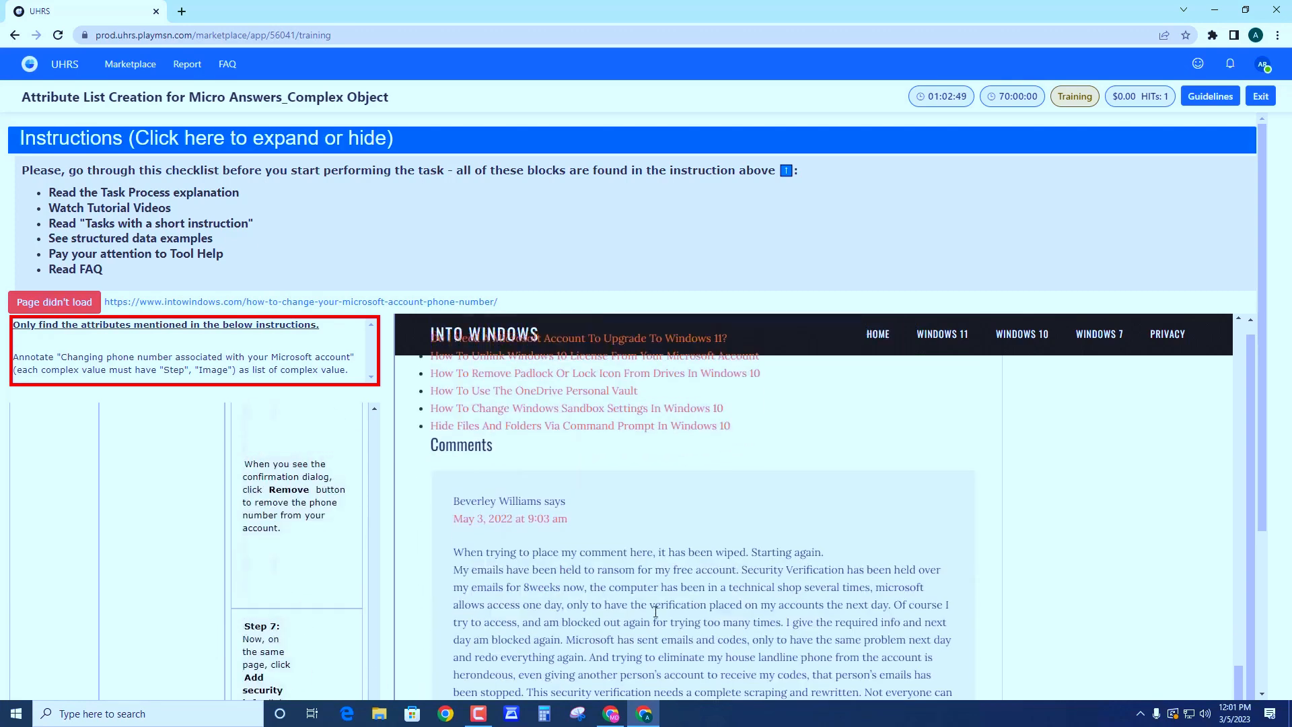
{"action": "scroll", "coordinate": [446, 553], "scroll_direction": "up", "scroll_amount": 8}
{"action": "scroll", "coordinate": [342, 606], "scroll_direction": "down", "scroll_amount": 5}
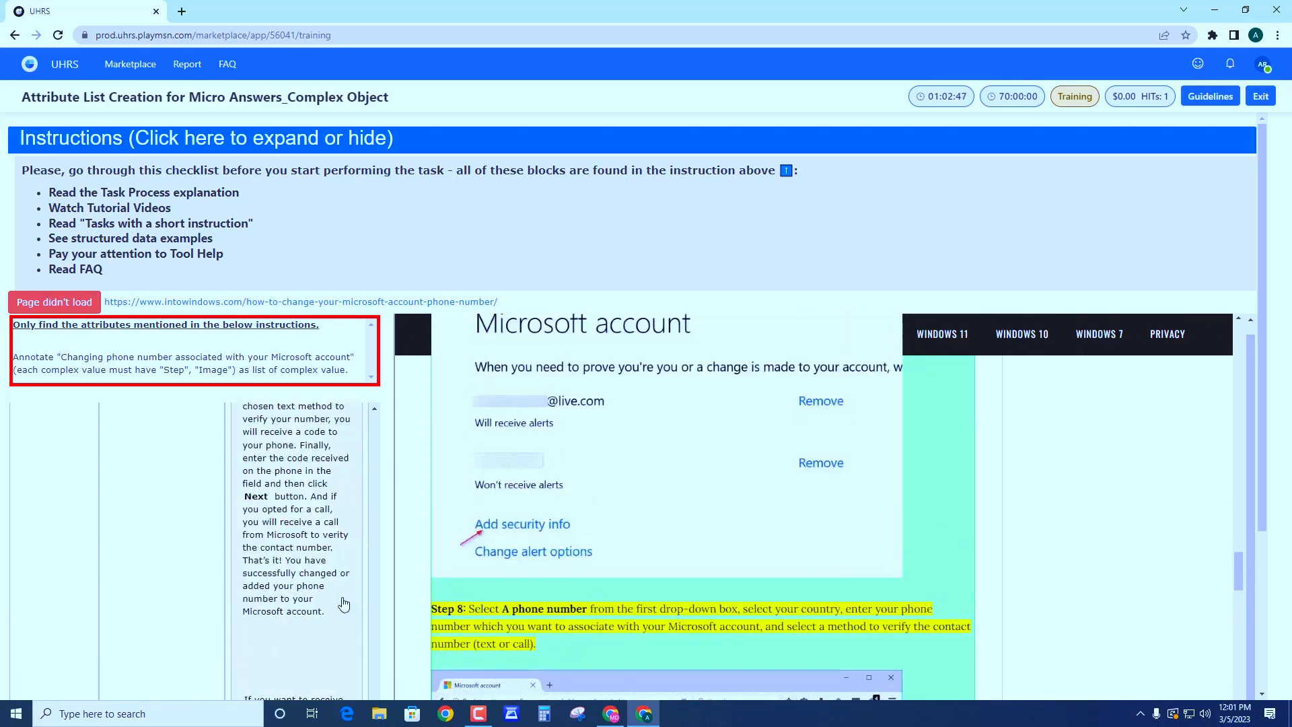
{"action": "scroll", "coordinate": [342, 606], "scroll_direction": "down", "scroll_amount": 6}
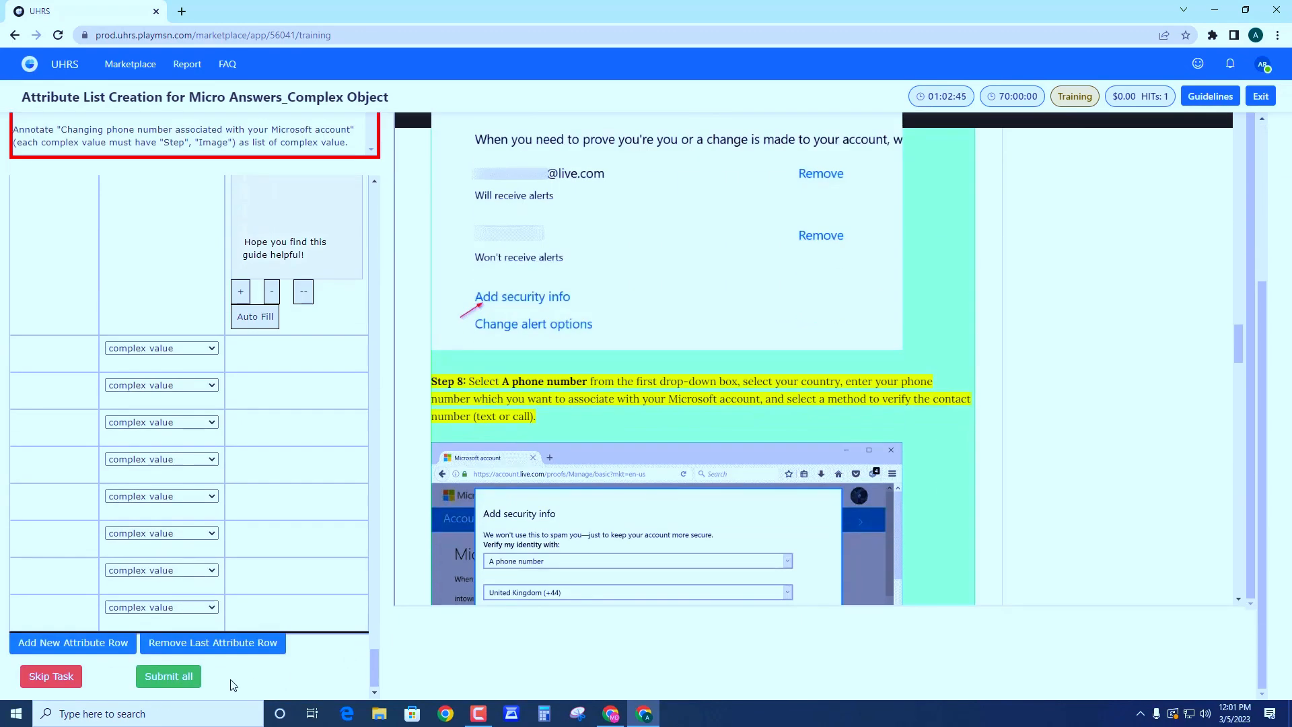
{"action": "scroll", "coordinate": [221, 622], "scroll_direction": "up", "scroll_amount": 5}
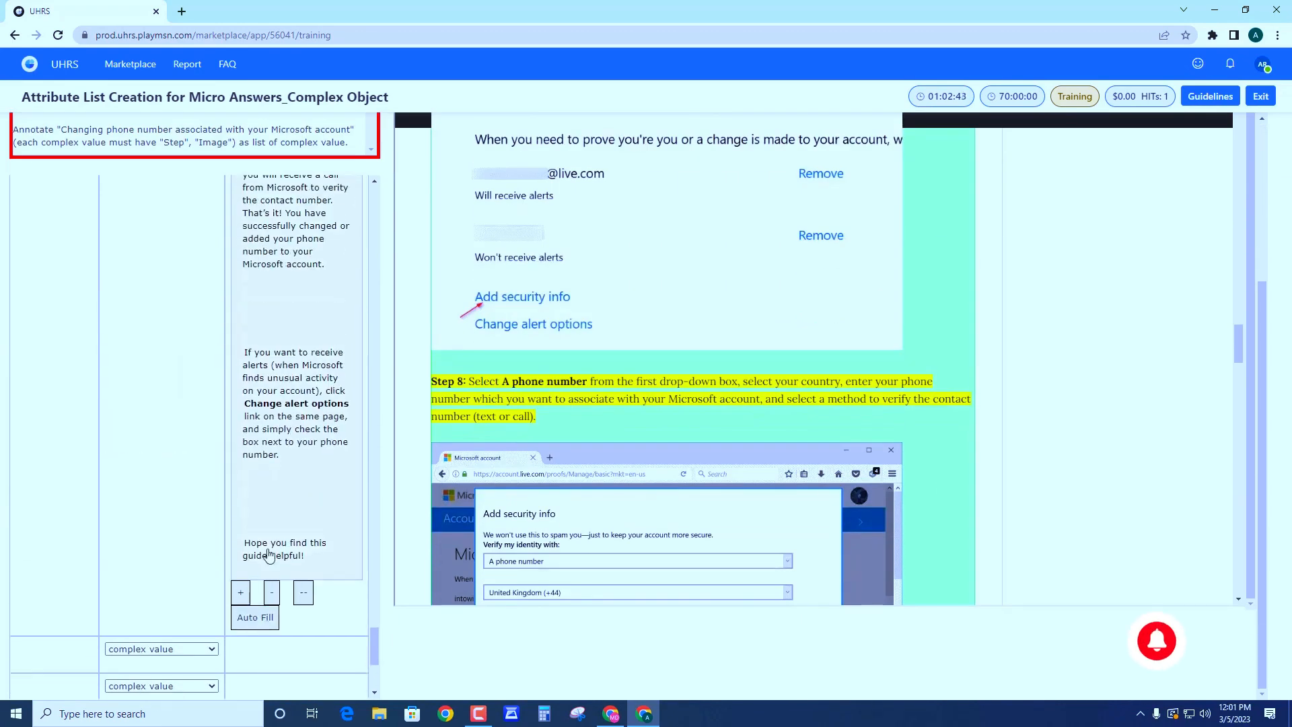
{"action": "scroll", "coordinate": [276, 434], "scroll_direction": "up", "scroll_amount": 8}
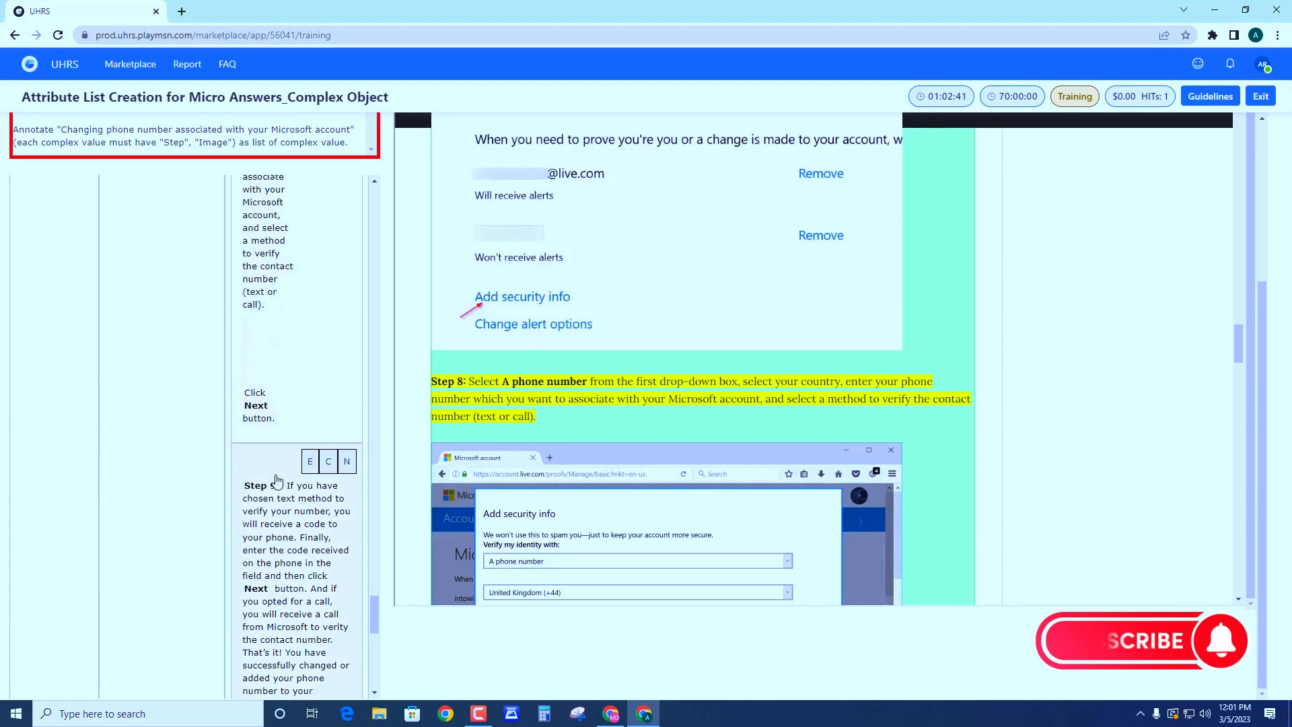
{"action": "scroll", "coordinate": [277, 491], "scroll_direction": "up", "scroll_amount": 2}
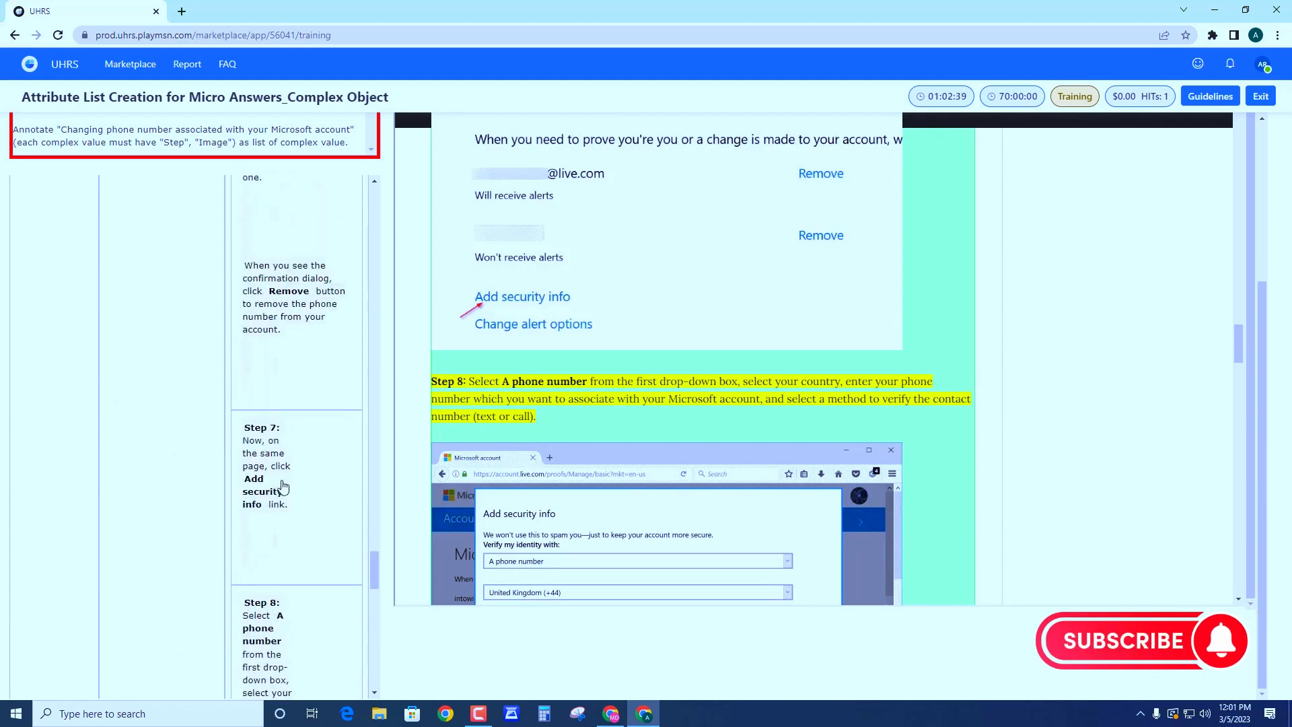
{"action": "scroll", "coordinate": [282, 457], "scroll_direction": "up", "scroll_amount": 6}
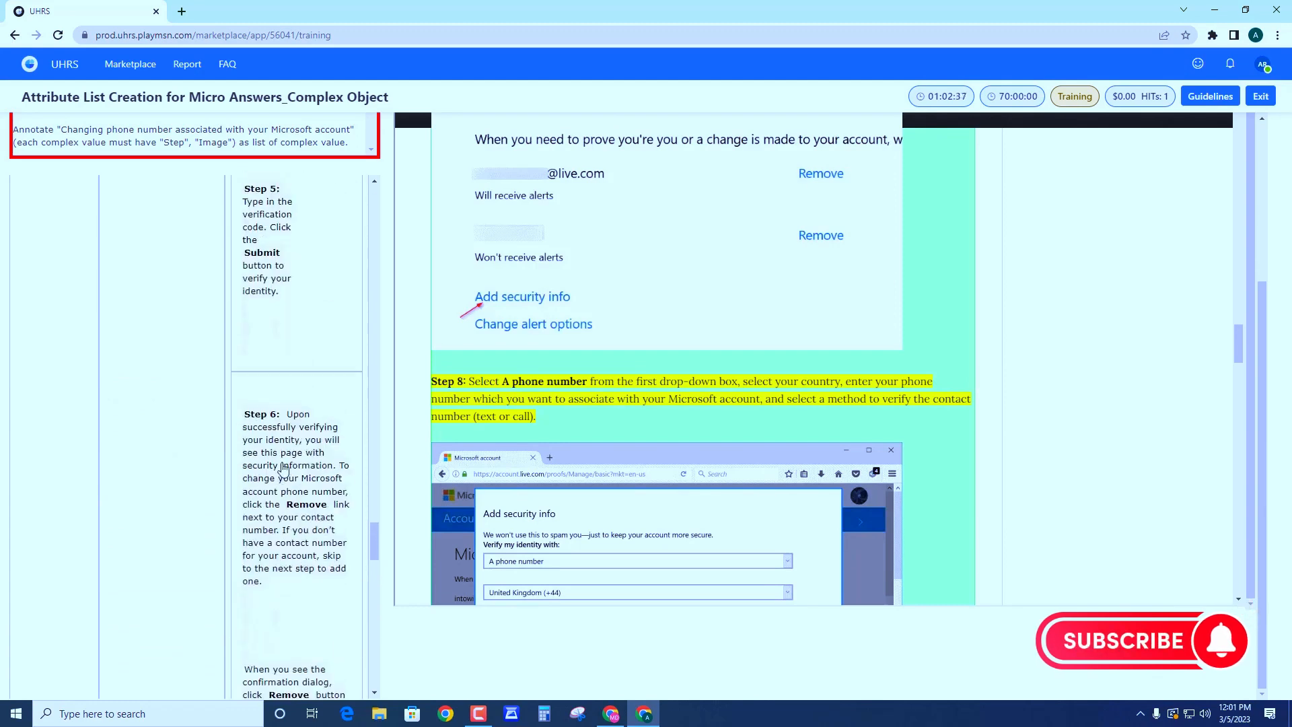
{"action": "scroll", "coordinate": [282, 436], "scroll_direction": "up", "scroll_amount": 9}
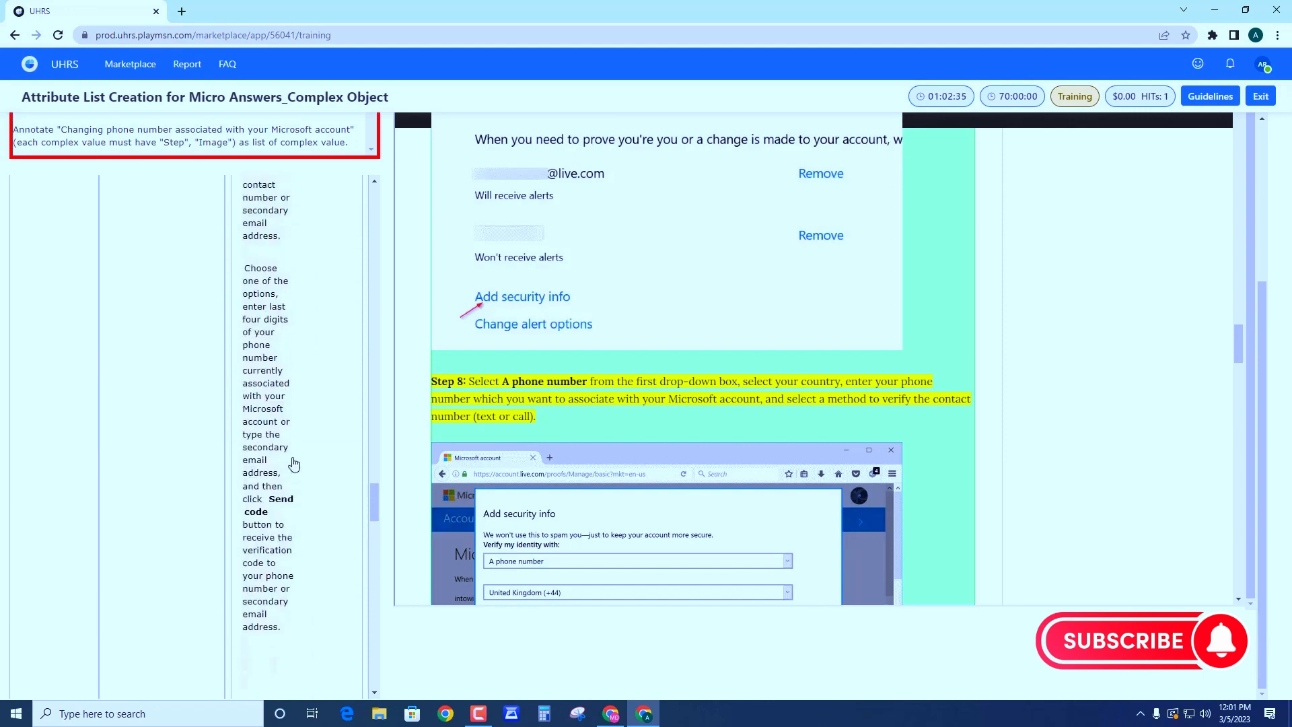
{"action": "scroll", "coordinate": [283, 399], "scroll_direction": "up", "scroll_amount": 4}
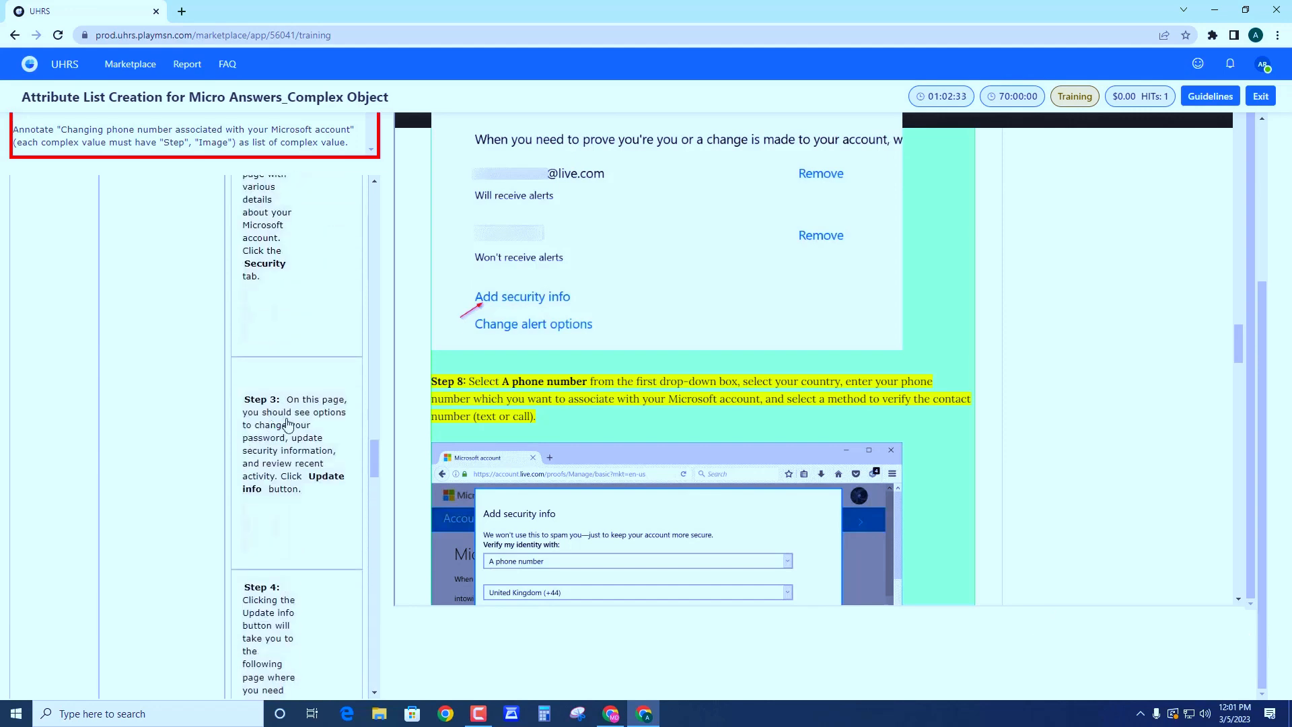
{"action": "scroll", "coordinate": [288, 425], "scroll_direction": "up", "scroll_amount": 13}
{"action": "scroll", "coordinate": [304, 477], "scroll_direction": "up", "scroll_amount": 8}
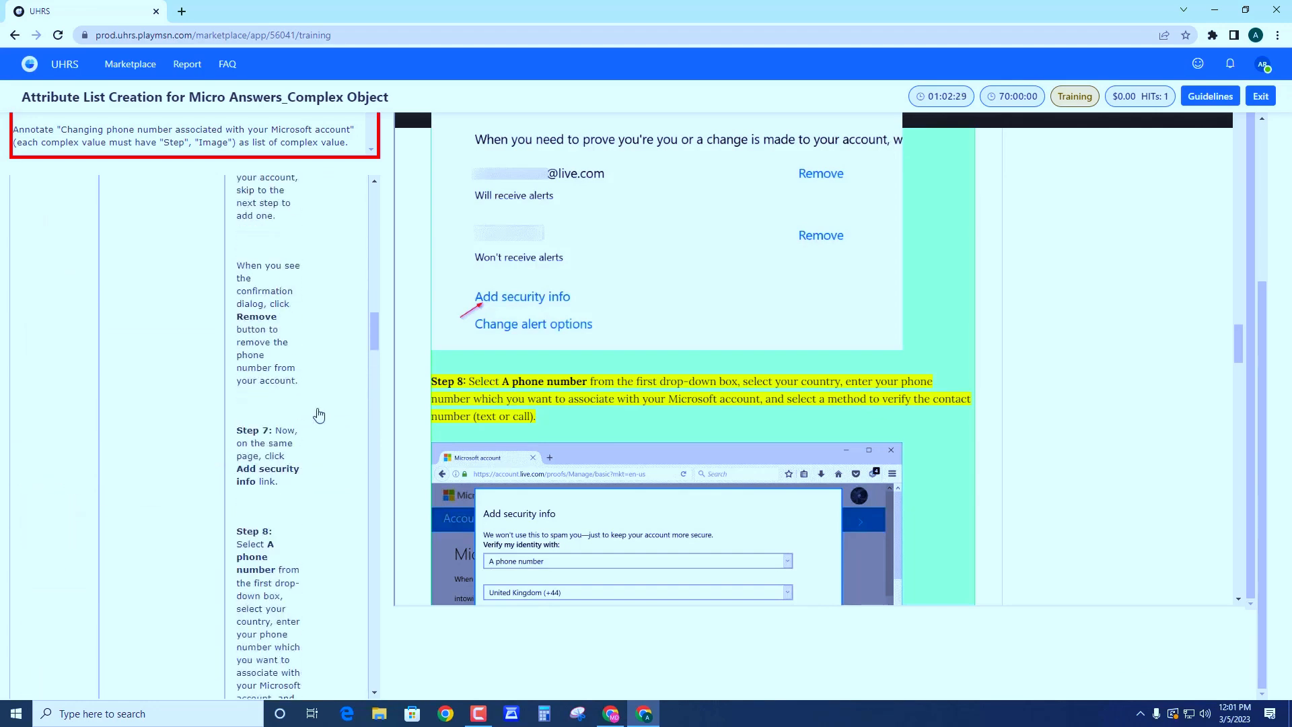
Review the article's highlighted steps, the captured step values and the attribute's value type options against the task instruction.
{"action": "scroll", "coordinate": [424, 579], "scroll_direction": "down", "scroll_amount": 15}
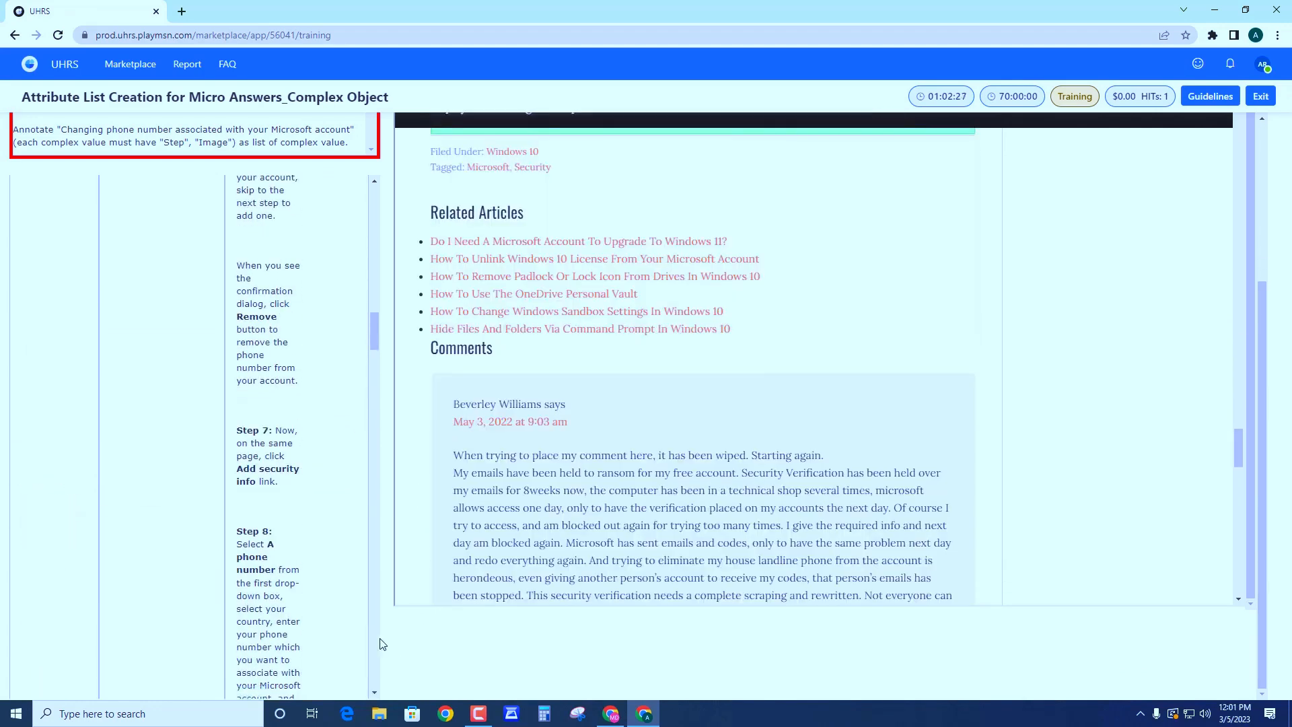
{"action": "scroll", "coordinate": [350, 606], "scroll_direction": "up", "scroll_amount": 2}
{"action": "scroll", "coordinate": [350, 606], "scroll_direction": "up", "scroll_amount": 10}
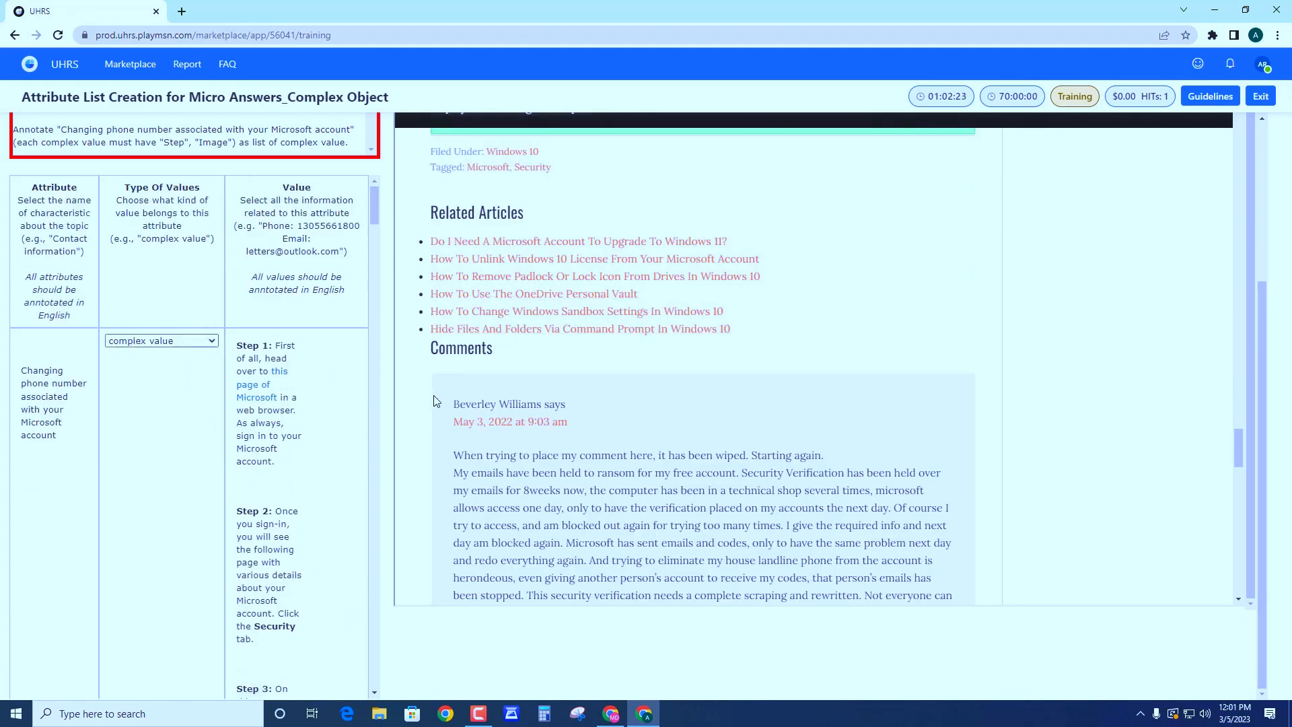
{"action": "left_click_drag", "start_coordinate": [432, 395], "coordinate": [789, 407]}
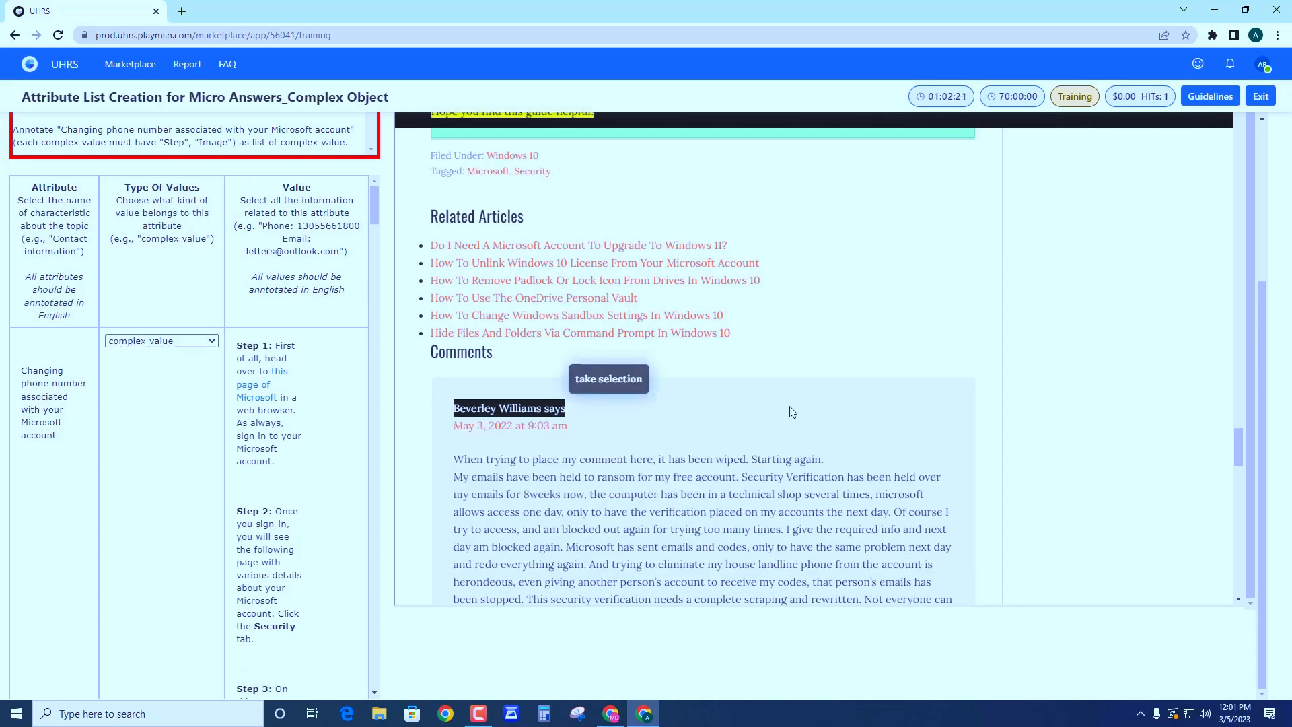
{"action": "scroll", "coordinate": [789, 411], "scroll_direction": "up", "scroll_amount": 10}
{"action": "scroll", "coordinate": [789, 405], "scroll_direction": "up", "scroll_amount": 10}
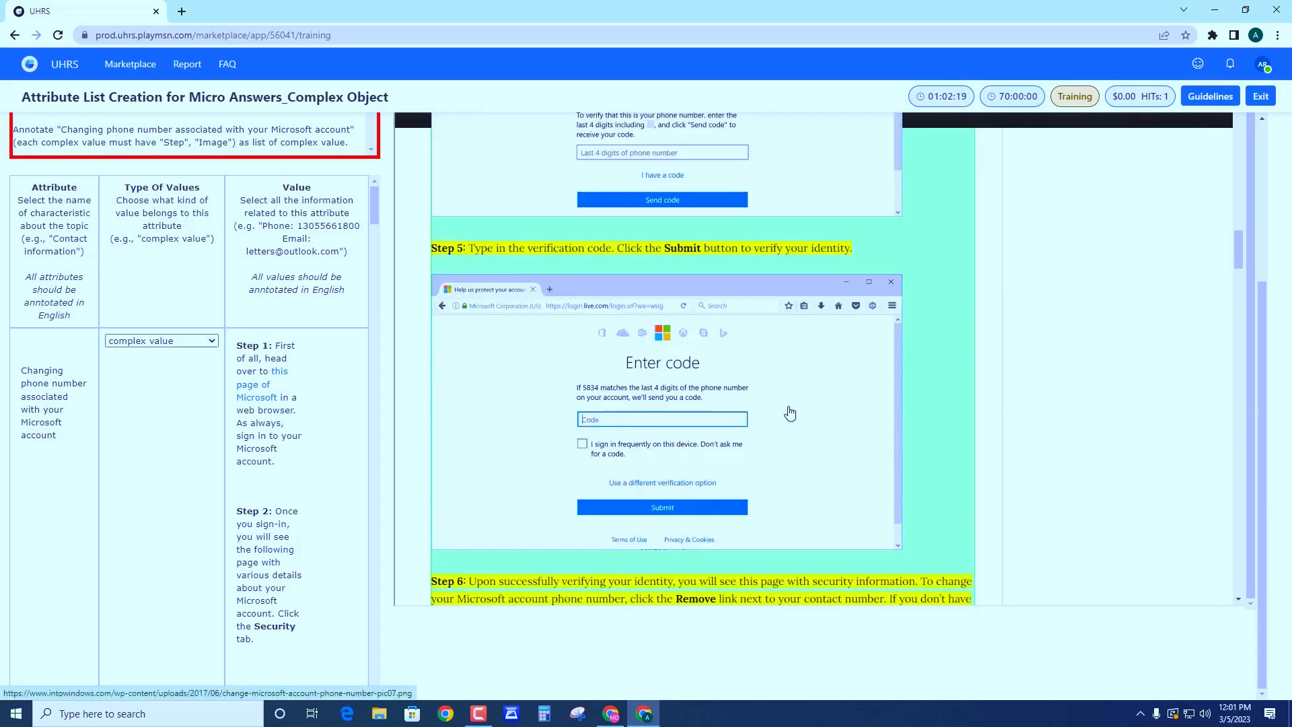
{"action": "scroll", "coordinate": [789, 406], "scroll_direction": "up", "scroll_amount": 10}
{"action": "scroll", "coordinate": [605, 377], "scroll_direction": "down", "scroll_amount": 3}
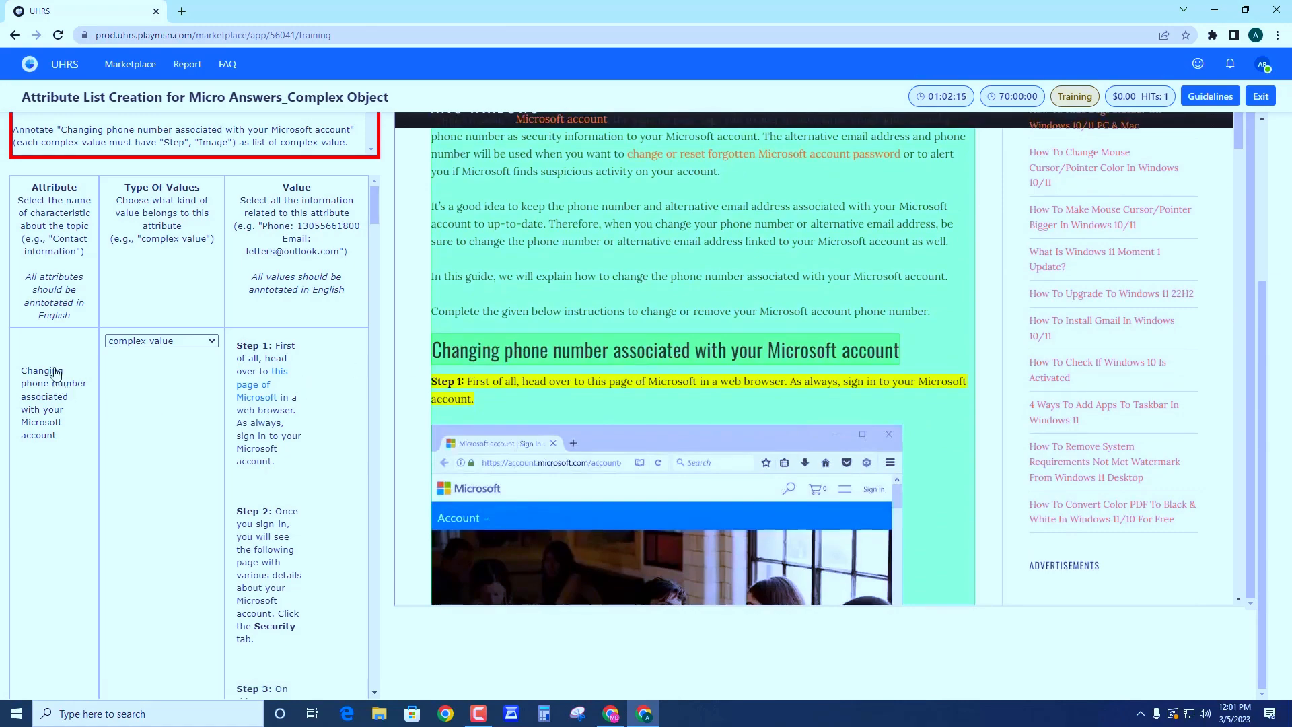
{"action": "scroll", "coordinate": [45, 394], "scroll_direction": "up", "scroll_amount": 4}
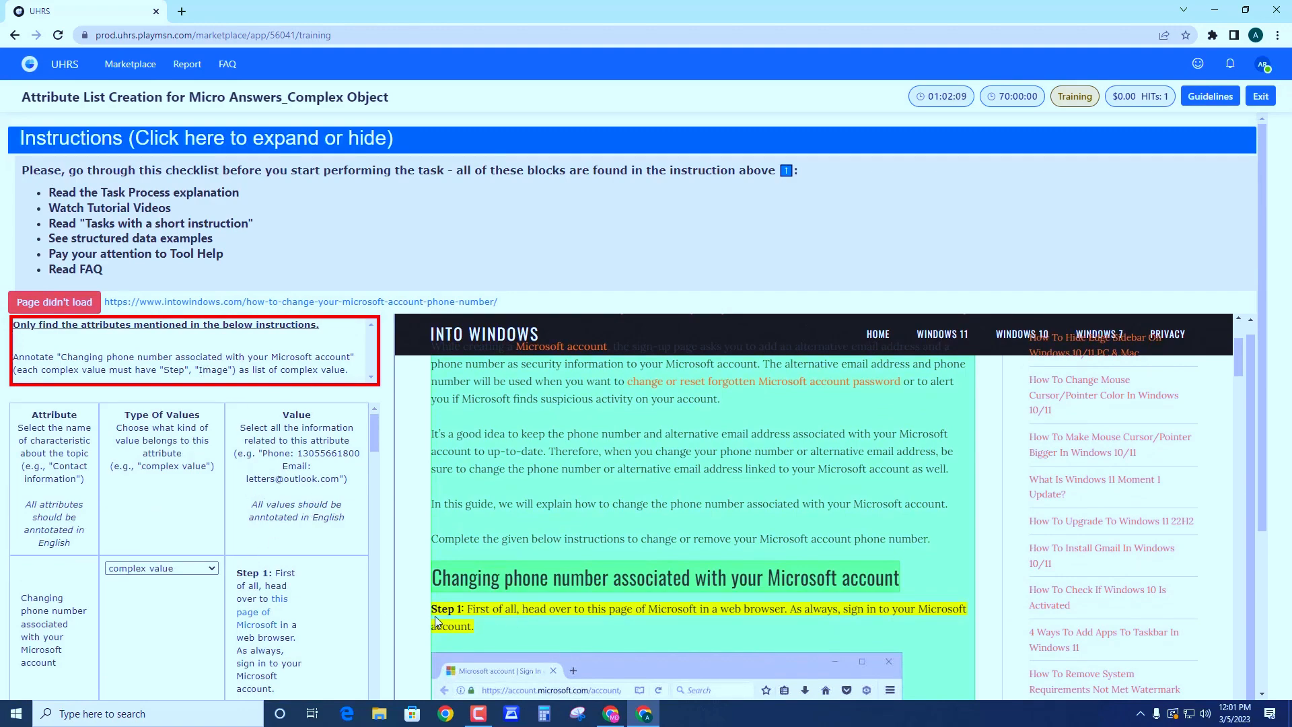
{"action": "scroll", "coordinate": [573, 565], "scroll_direction": "down", "scroll_amount": 10}
{"action": "scroll", "coordinate": [609, 566], "scroll_direction": "up", "scroll_amount": 4}
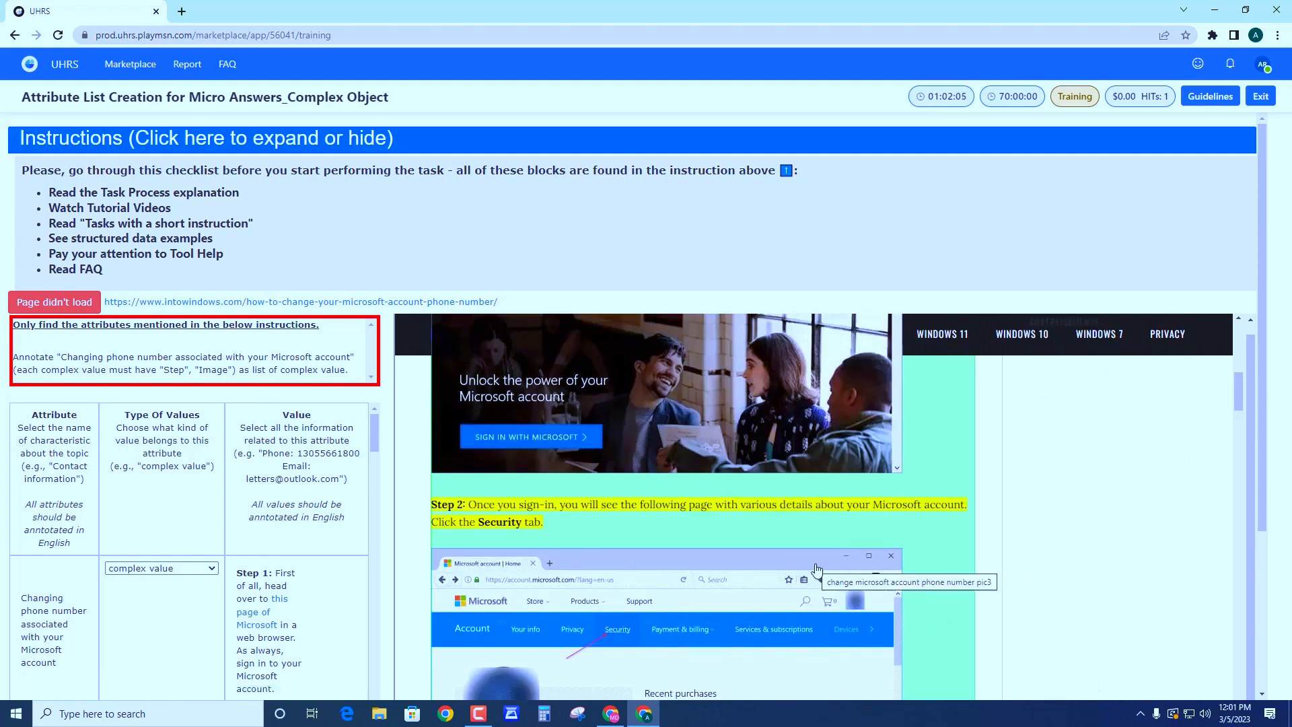
{"action": "scroll", "coordinate": [337, 572], "scroll_direction": "down", "scroll_amount": 1}
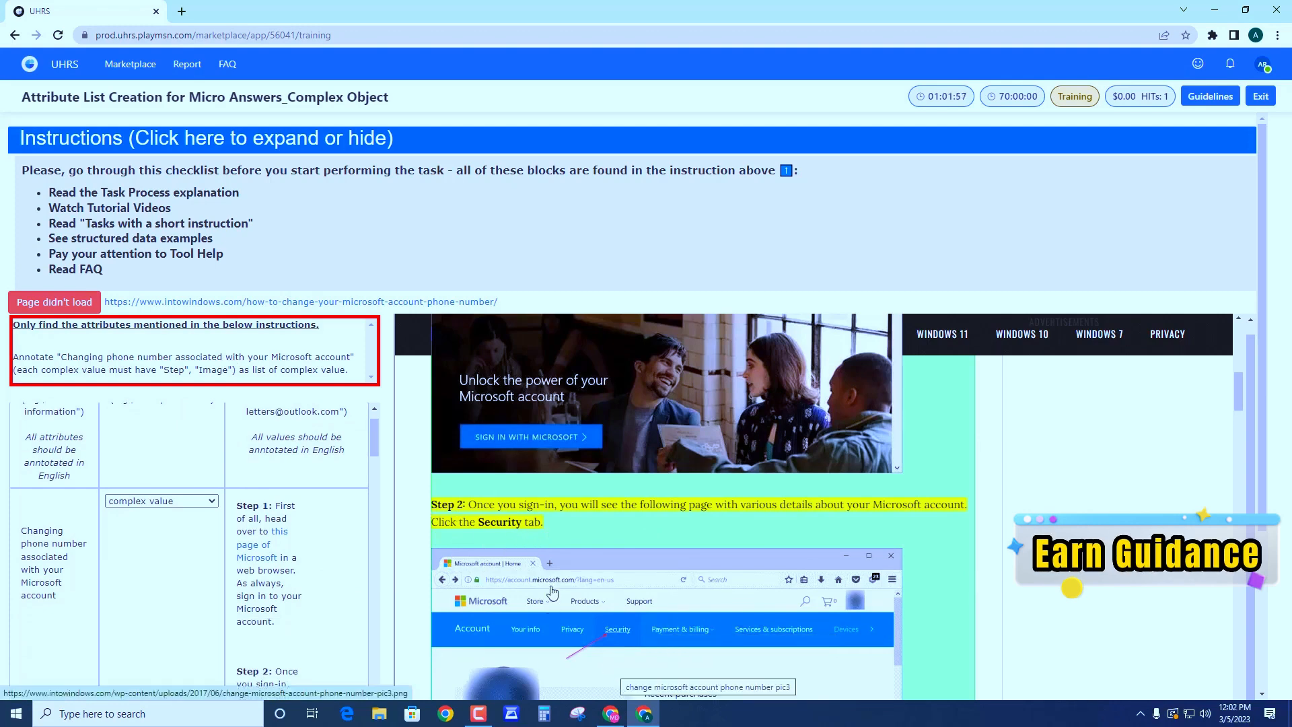
{"action": "scroll", "coordinate": [256, 575], "scroll_direction": "down", "scroll_amount": 1}
{"action": "scroll", "coordinate": [256, 574], "scroll_direction": "down", "scroll_amount": 5}
{"action": "scroll", "coordinate": [244, 546], "scroll_direction": "up", "scroll_amount": 2}
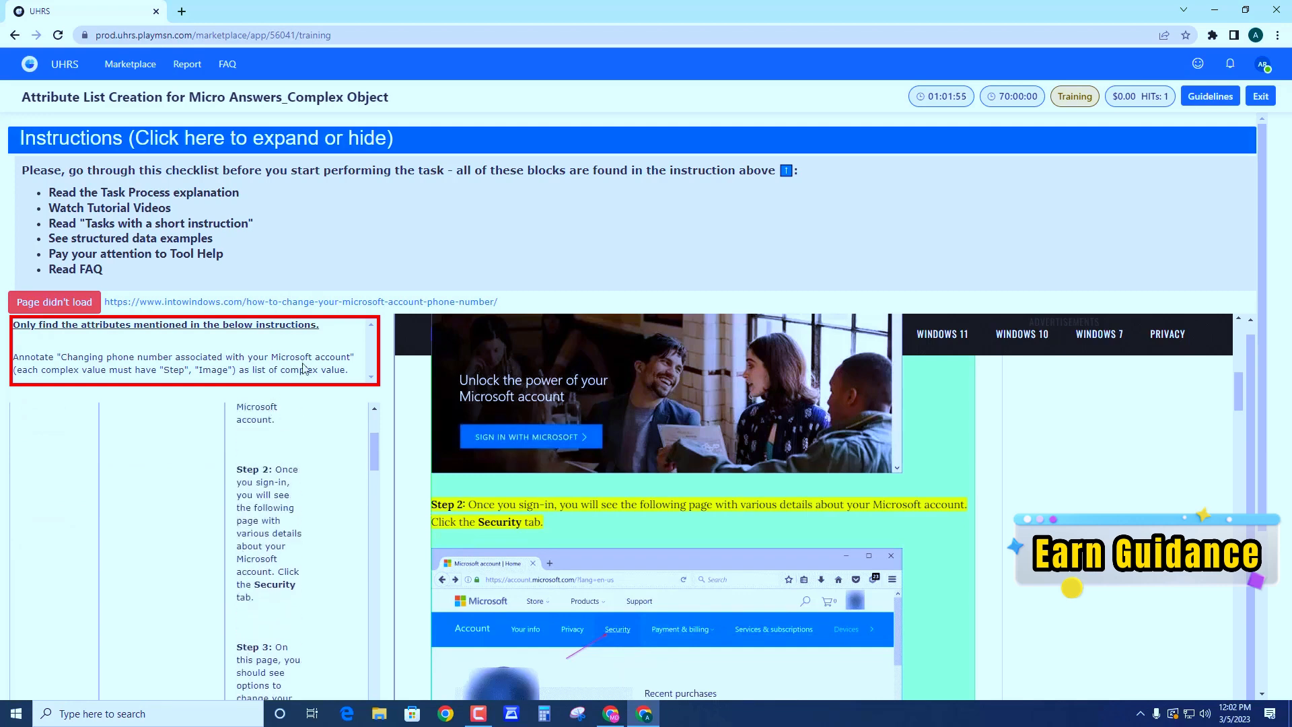
{"action": "scroll", "coordinate": [336, 410], "scroll_direction": "up", "scroll_amount": 4}
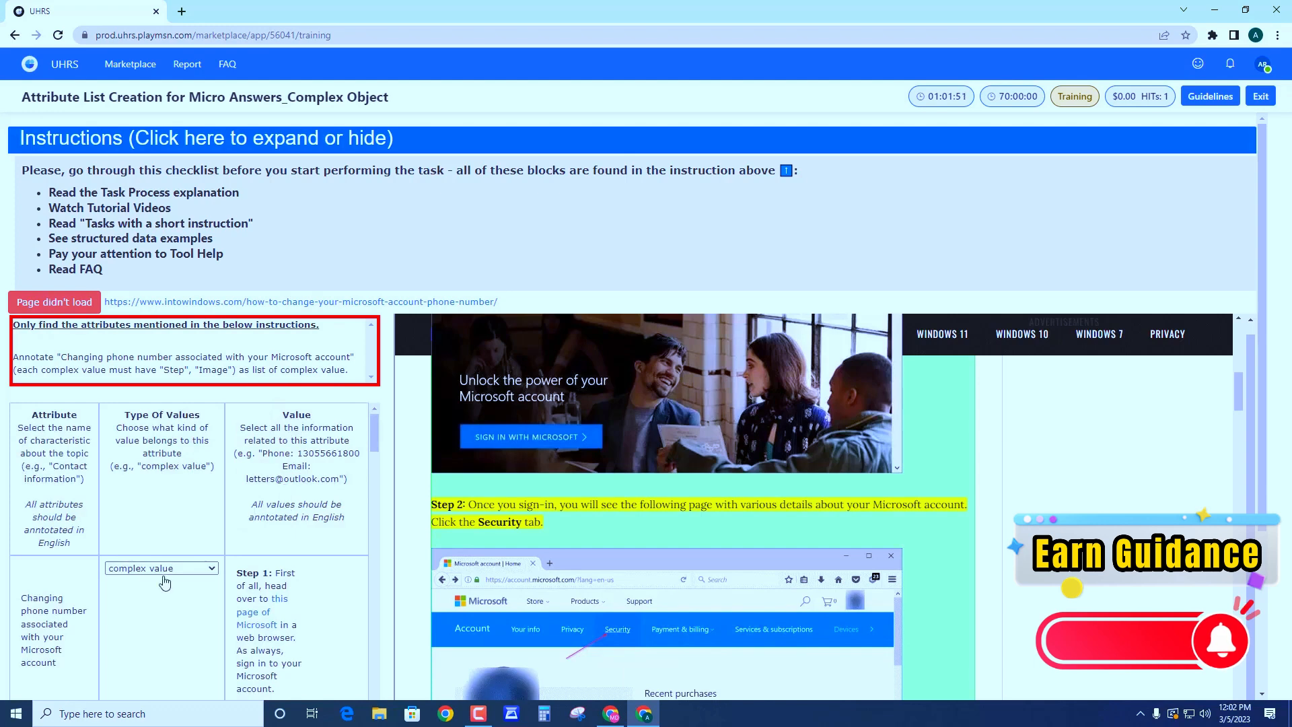
{"action": "left_click", "coordinate": [170, 569]}
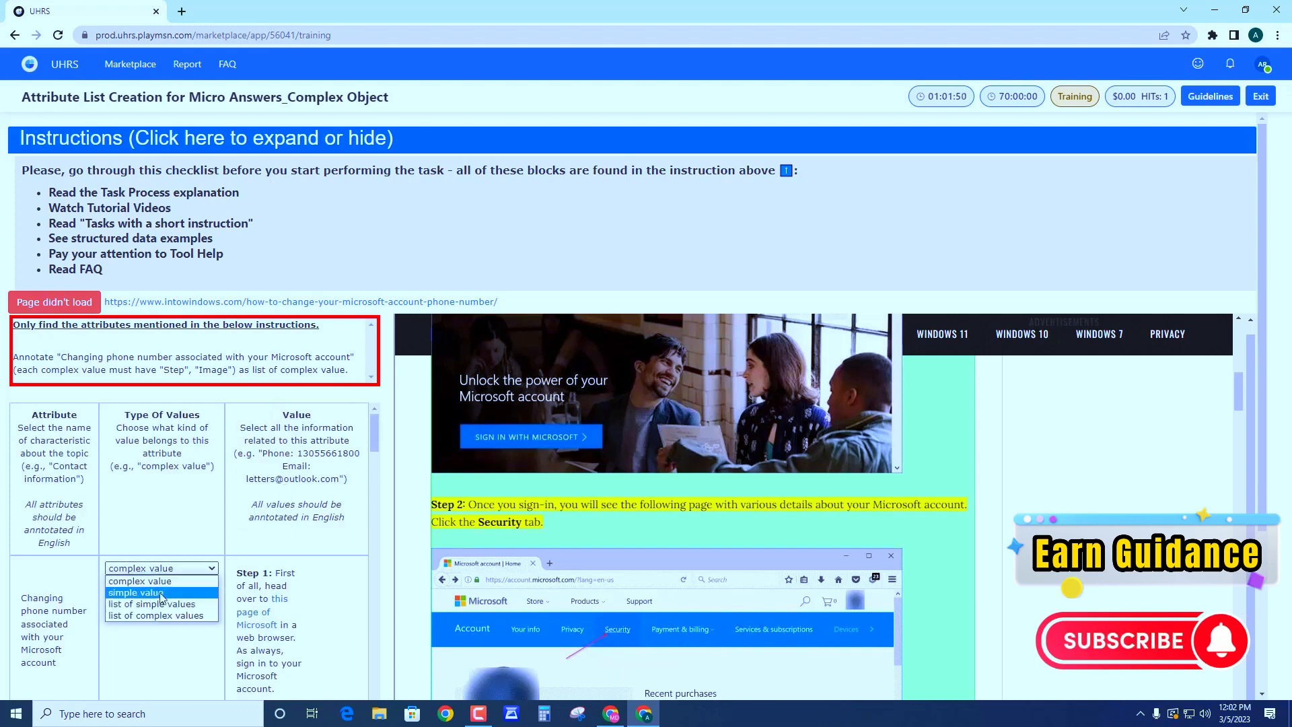
{"action": "left_click", "coordinate": [174, 536]}
Check the remaining captured values down to the end of the annotation table and submit all annotations.
{"action": "scroll", "coordinate": [365, 580], "scroll_direction": "down", "scroll_amount": 10}
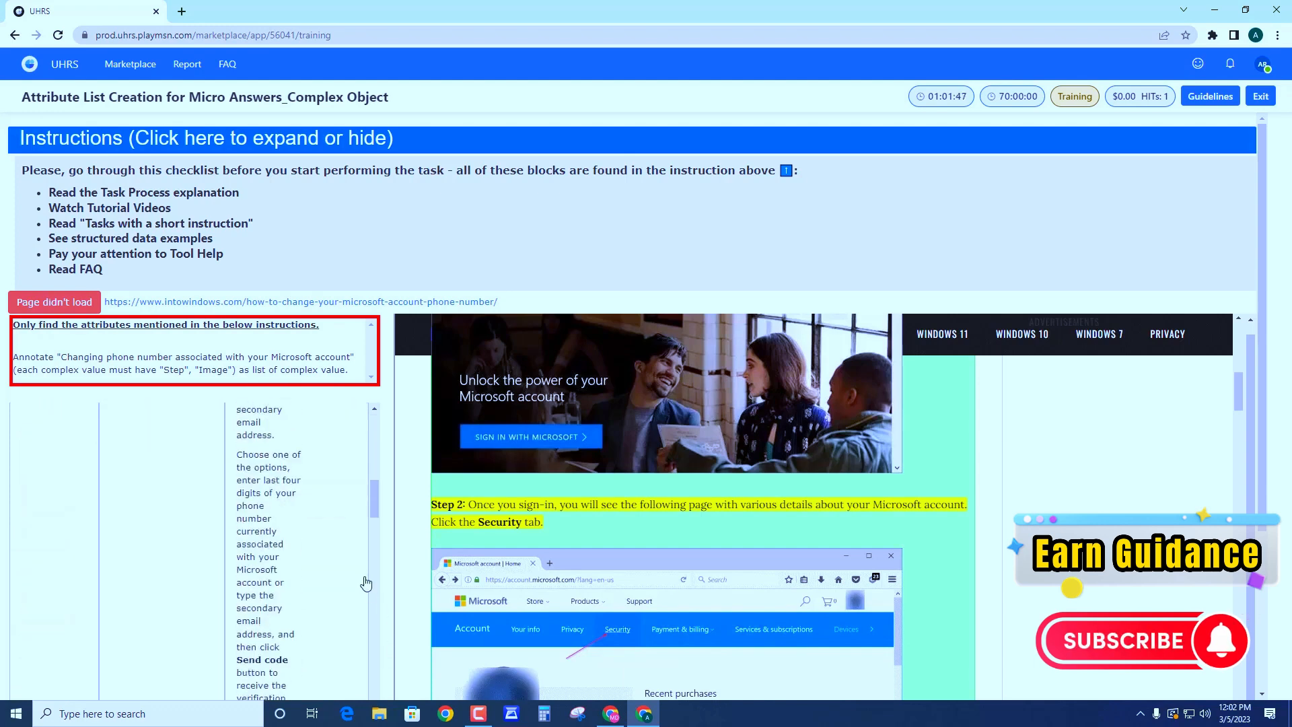
{"action": "scroll", "coordinate": [366, 585], "scroll_direction": "down", "scroll_amount": 3}
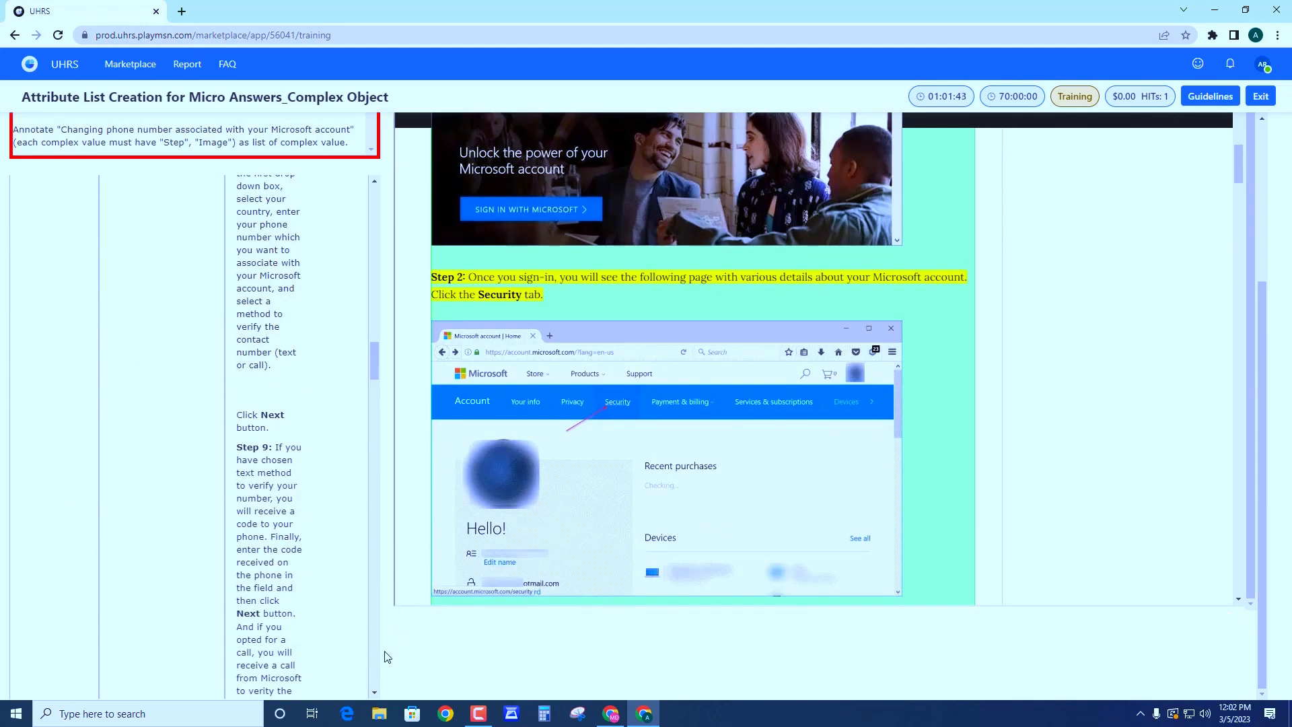
{"action": "scroll", "coordinate": [385, 656], "scroll_direction": "down", "scroll_amount": 10}
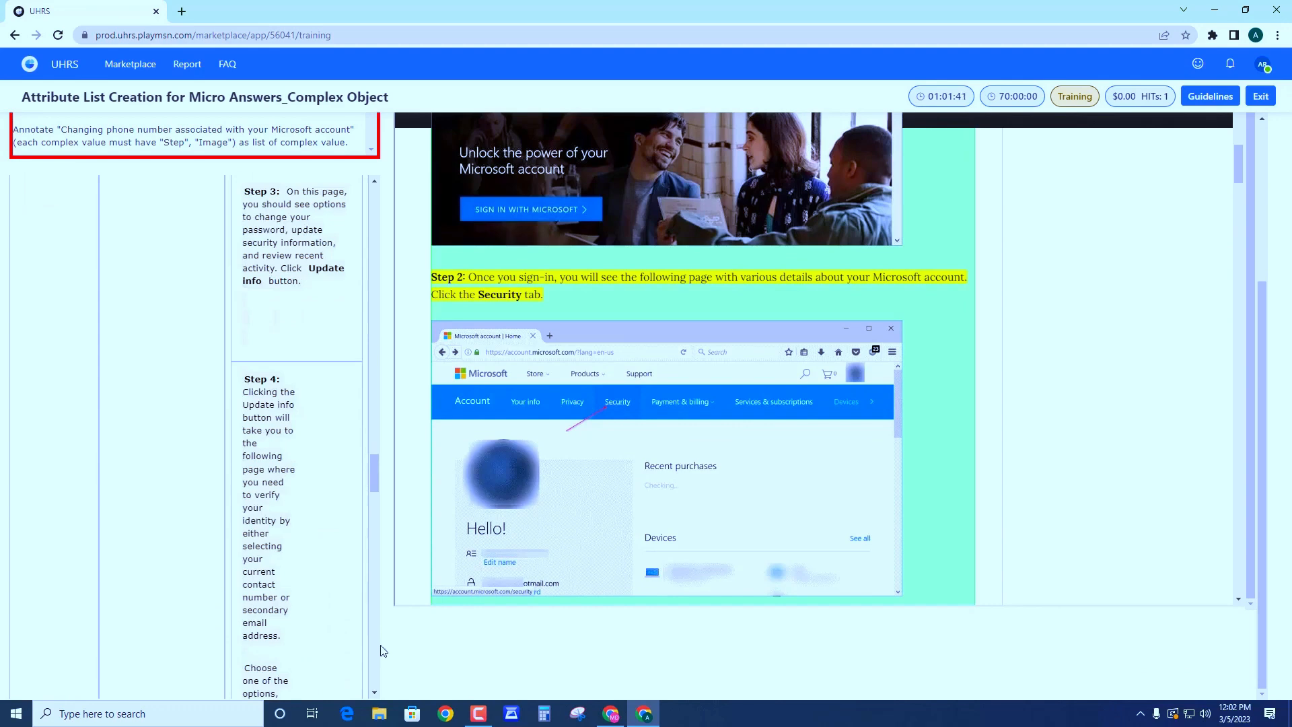
{"action": "left_click_drag", "start_coordinate": [376, 473], "coordinate": [374, 697]}
{"action": "left_click", "coordinate": [179, 684]}
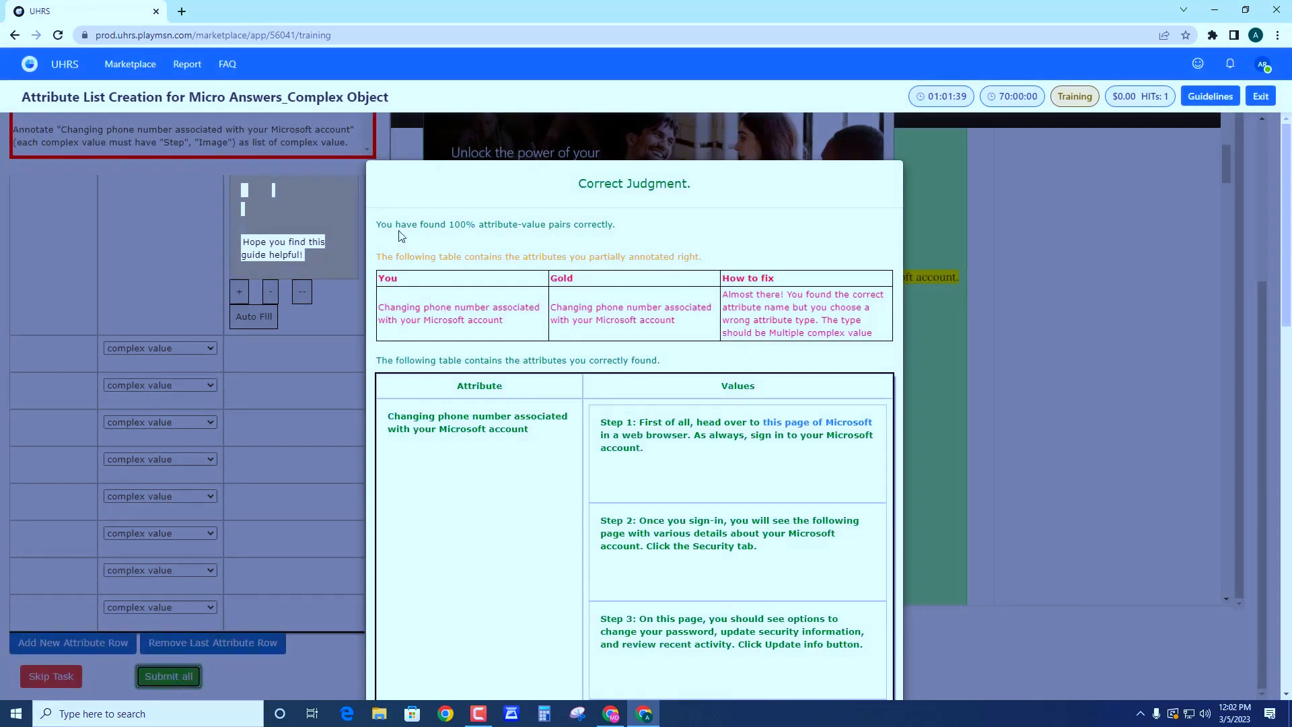
Read the judgment feedback with its table of attributes and values, and close it to continue to the next task.
{"action": "left_click_drag", "start_coordinate": [381, 226], "coordinate": [595, 244]}
{"action": "left_click", "coordinate": [690, 233]}
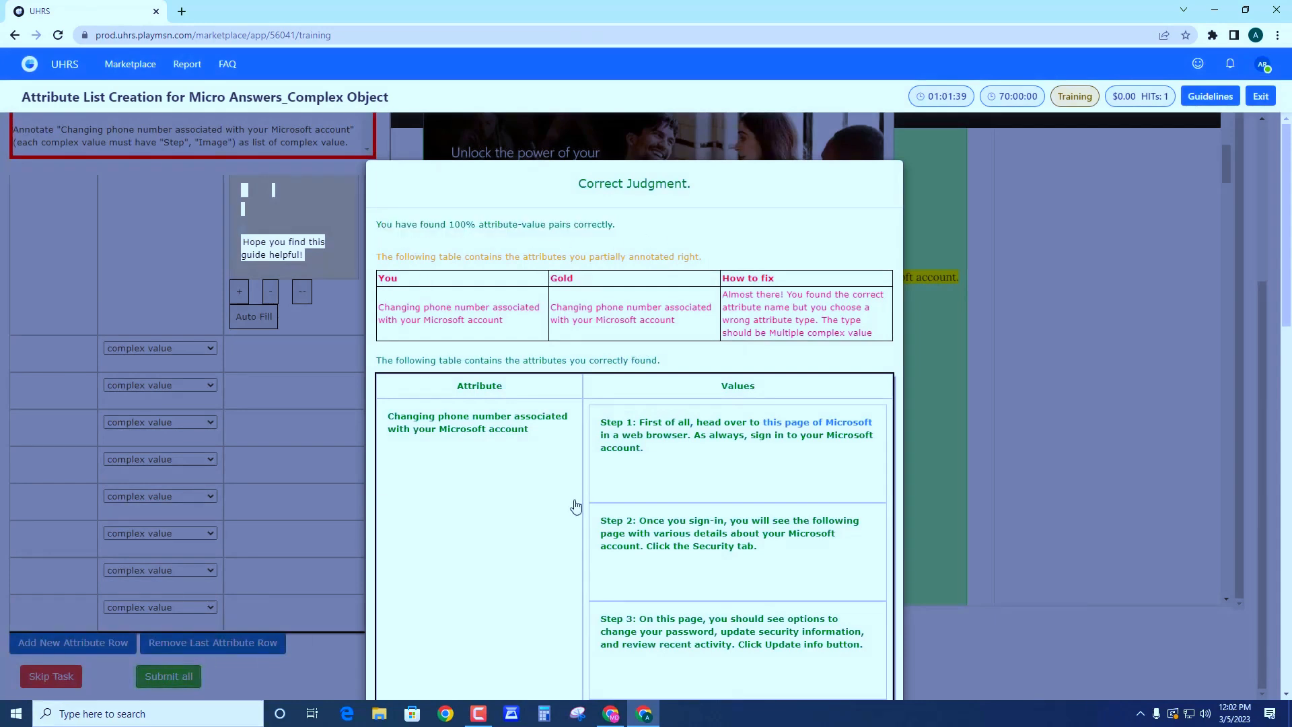
{"action": "scroll", "coordinate": [661, 462], "scroll_direction": "down", "scroll_amount": 5}
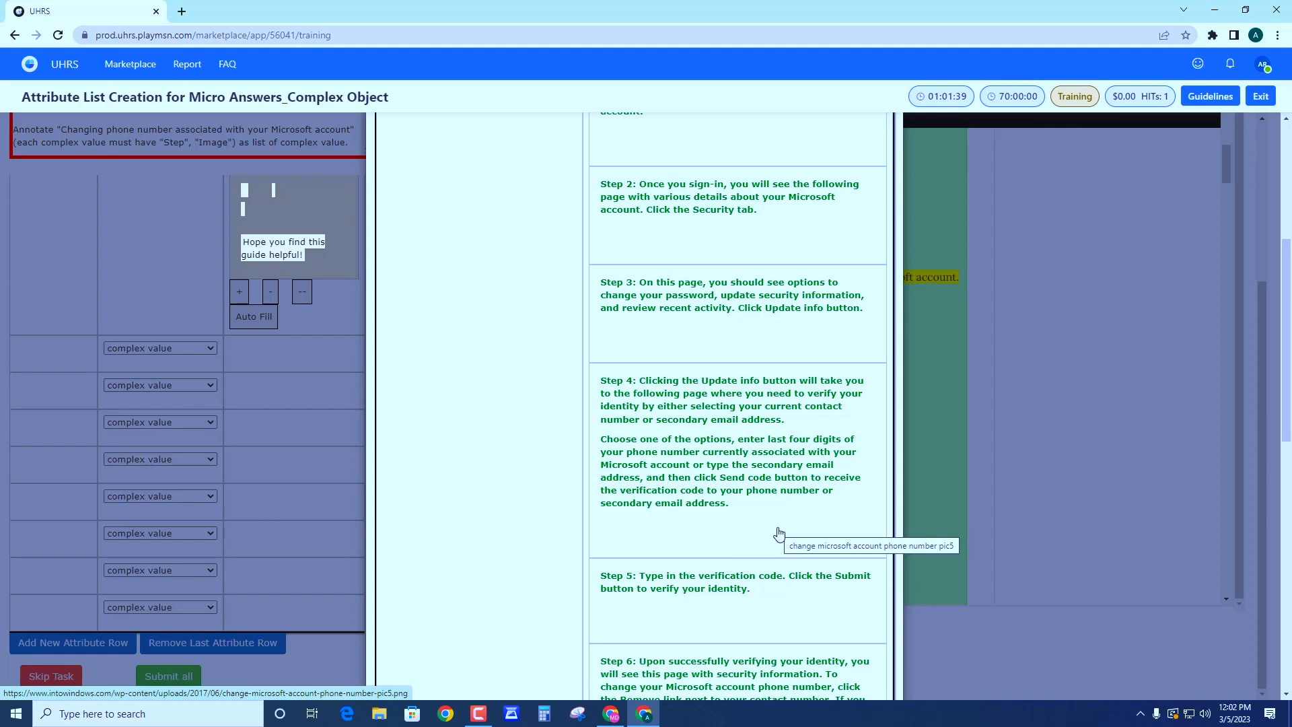
{"action": "scroll", "coordinate": [781, 534], "scroll_direction": "down", "scroll_amount": 10}
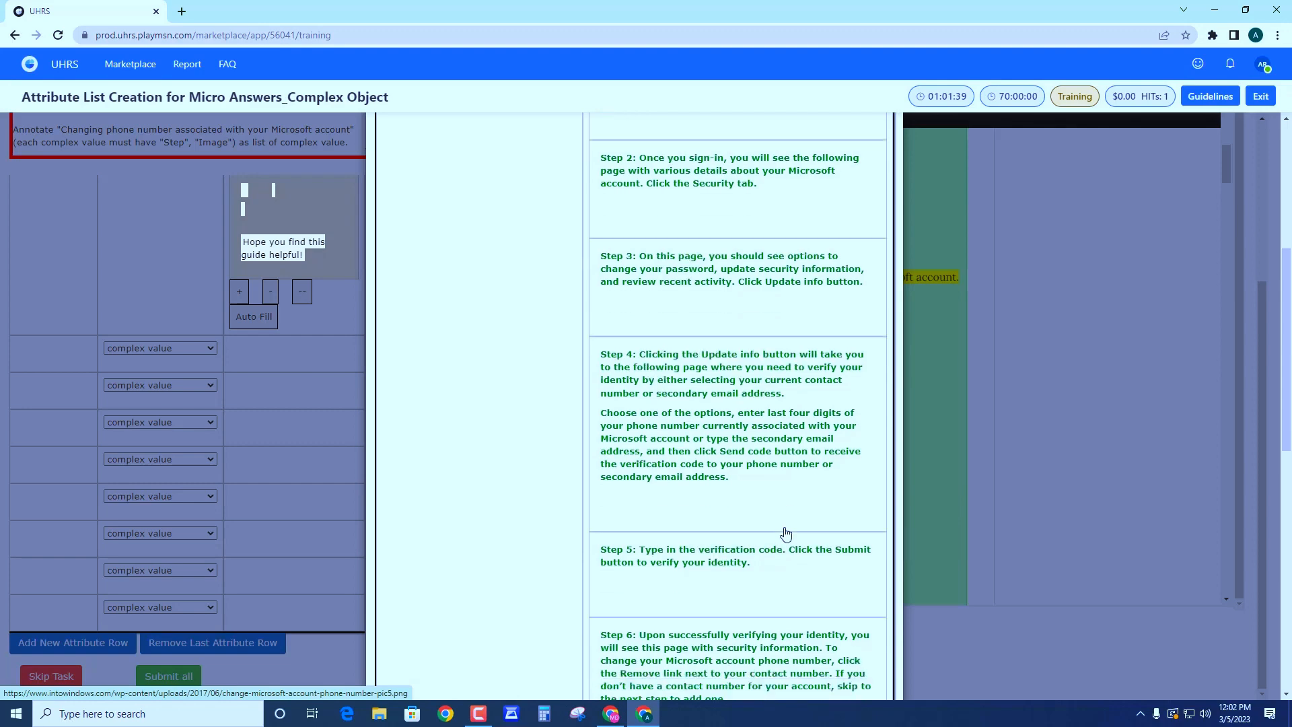
{"action": "left_click", "coordinate": [872, 657]}
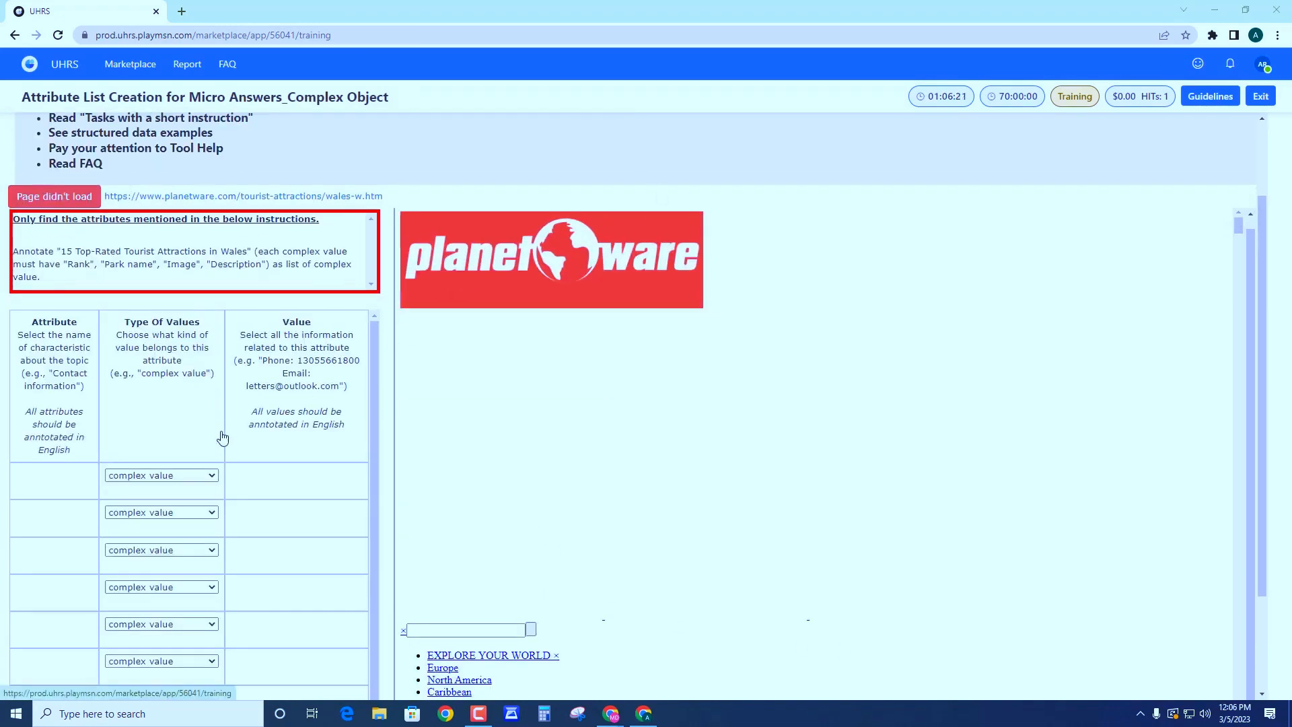
Read the new task's instruction and highlight the attribute name "15 Top-Rated Tourist Attractions in Wales" in it.
{"action": "scroll", "coordinate": [169, 387], "scroll_direction": "up", "scroll_amount": 2}
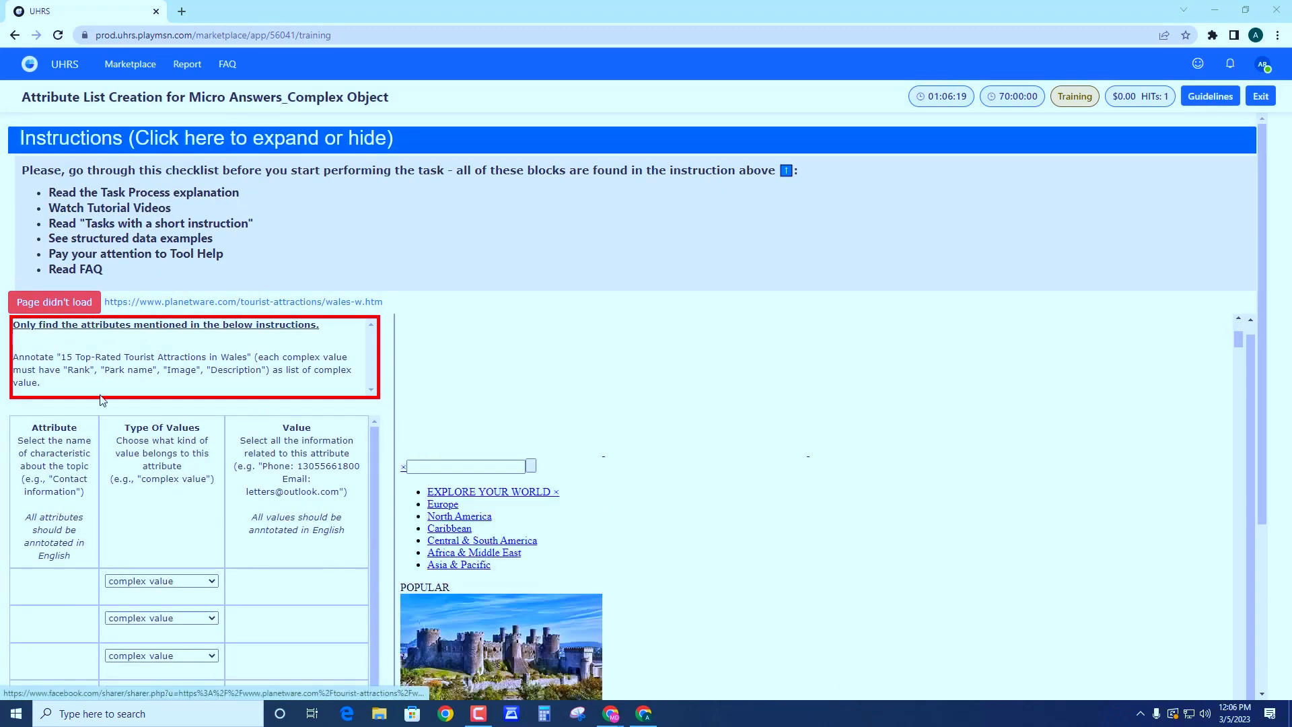
{"action": "left_click_drag", "start_coordinate": [121, 360], "coordinate": [167, 386]}
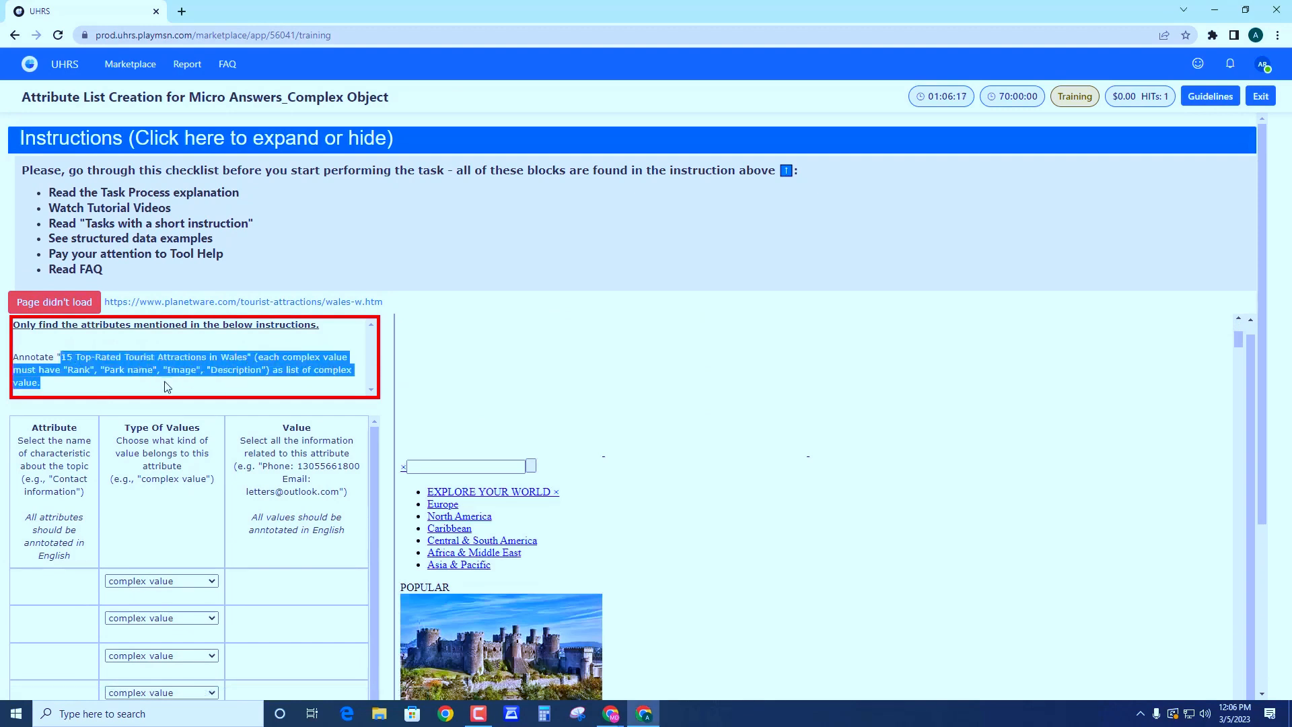
{"action": "left_click", "coordinate": [73, 367]}
{"action": "left_click_drag", "start_coordinate": [66, 357], "coordinate": [142, 387]}
{"action": "left_click", "coordinate": [112, 353]}
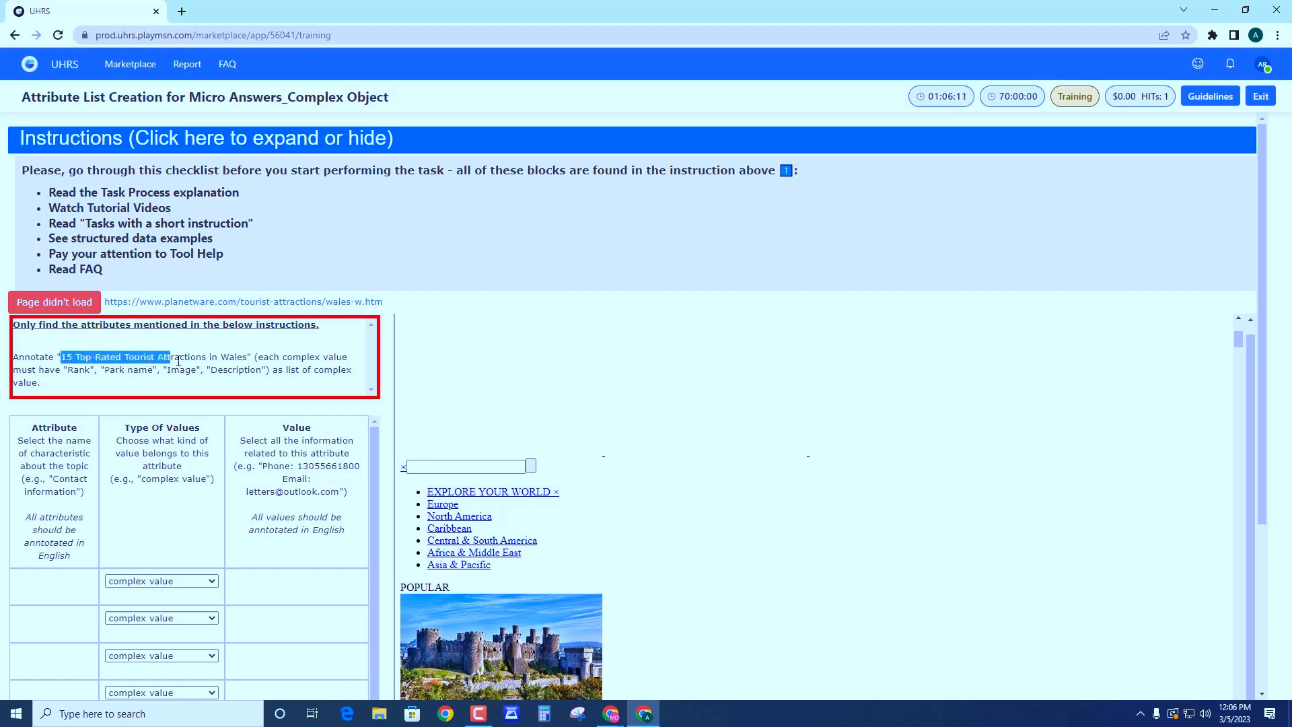
{"action": "left_click_drag", "start_coordinate": [184, 361], "coordinate": [248, 359]}
Capture the article heading "15 Top-Rated Tourist Attractions in Wales" as the name of the first attribute.
{"action": "scroll", "coordinate": [692, 479], "scroll_direction": "down", "scroll_amount": 15}
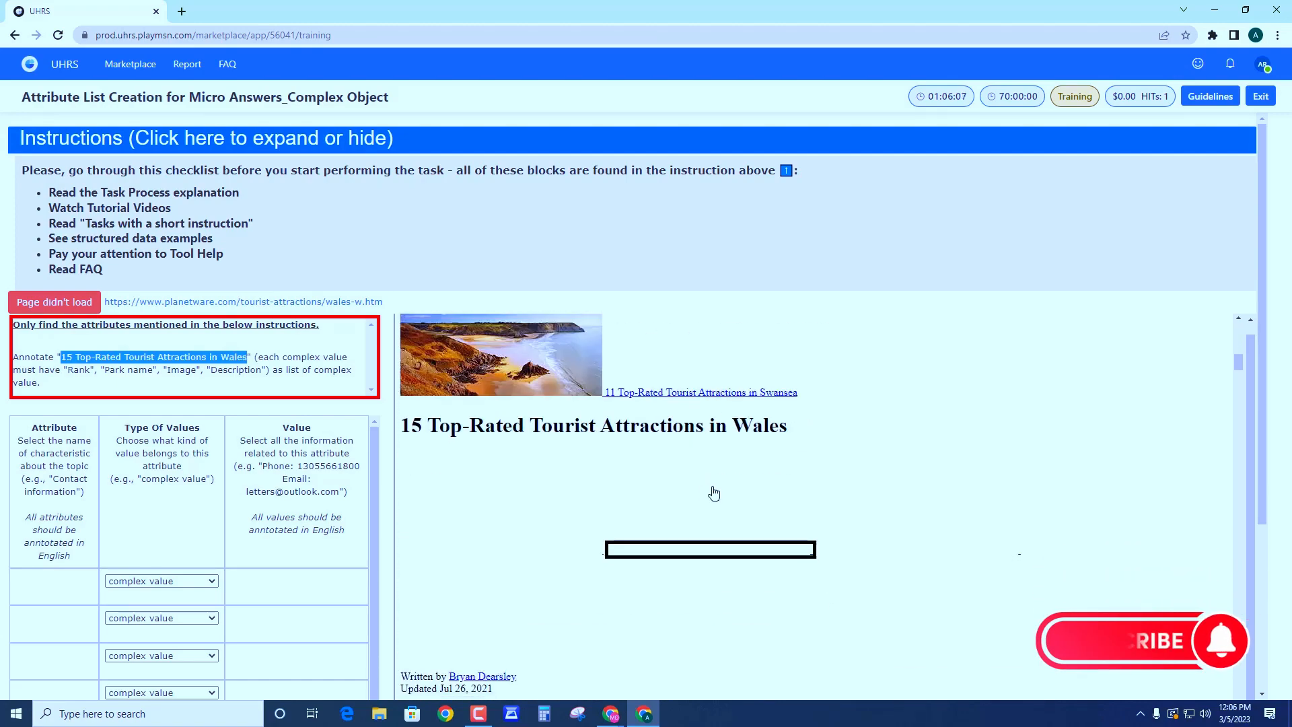
{"action": "scroll", "coordinate": [715, 491], "scroll_direction": "up", "scroll_amount": 4}
{"action": "scroll", "coordinate": [789, 496], "scroll_direction": "down", "scroll_amount": 4}
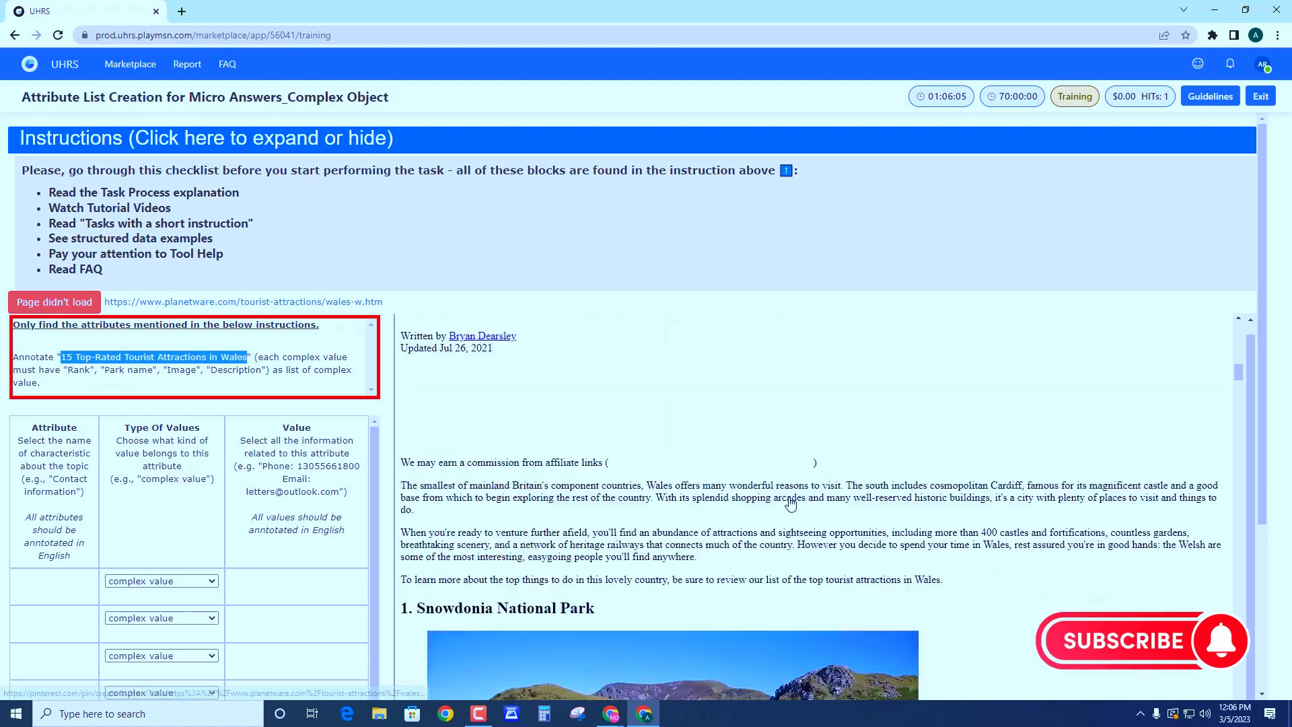
{"action": "scroll", "coordinate": [792, 504], "scroll_direction": "up", "scroll_amount": 3}
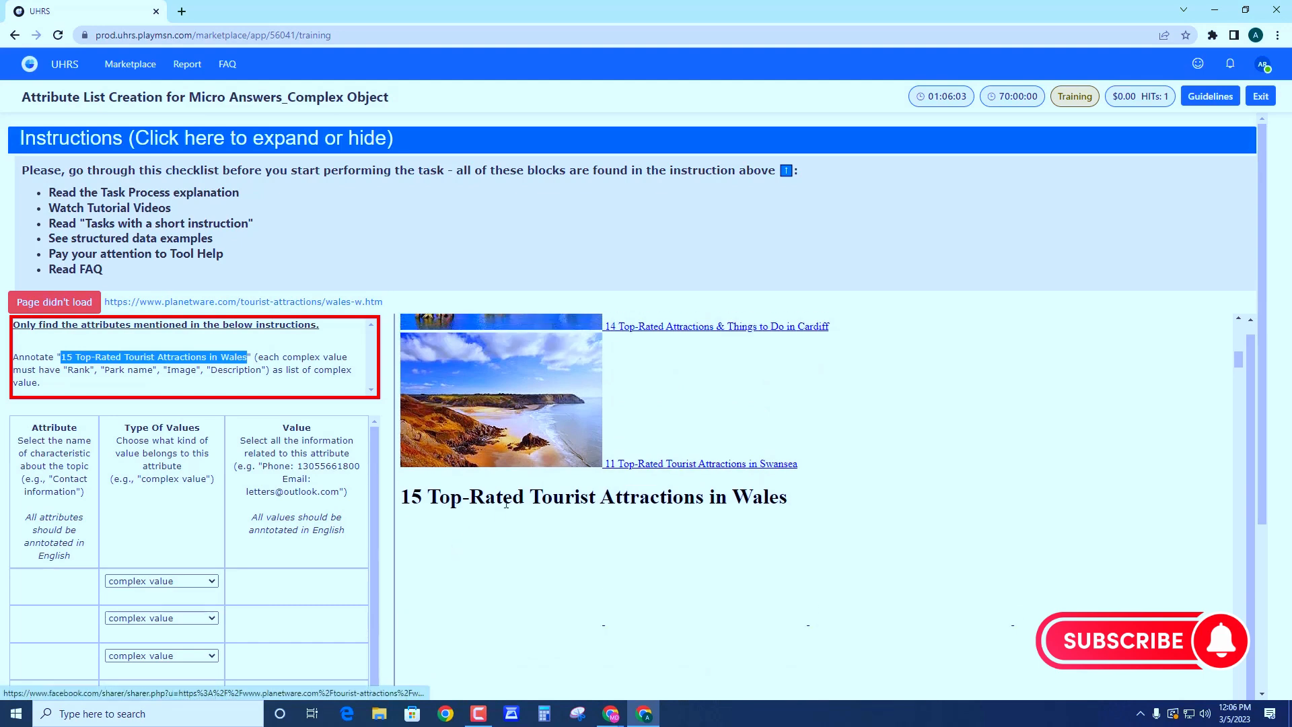
{"action": "left_click", "coordinate": [8, 578]}
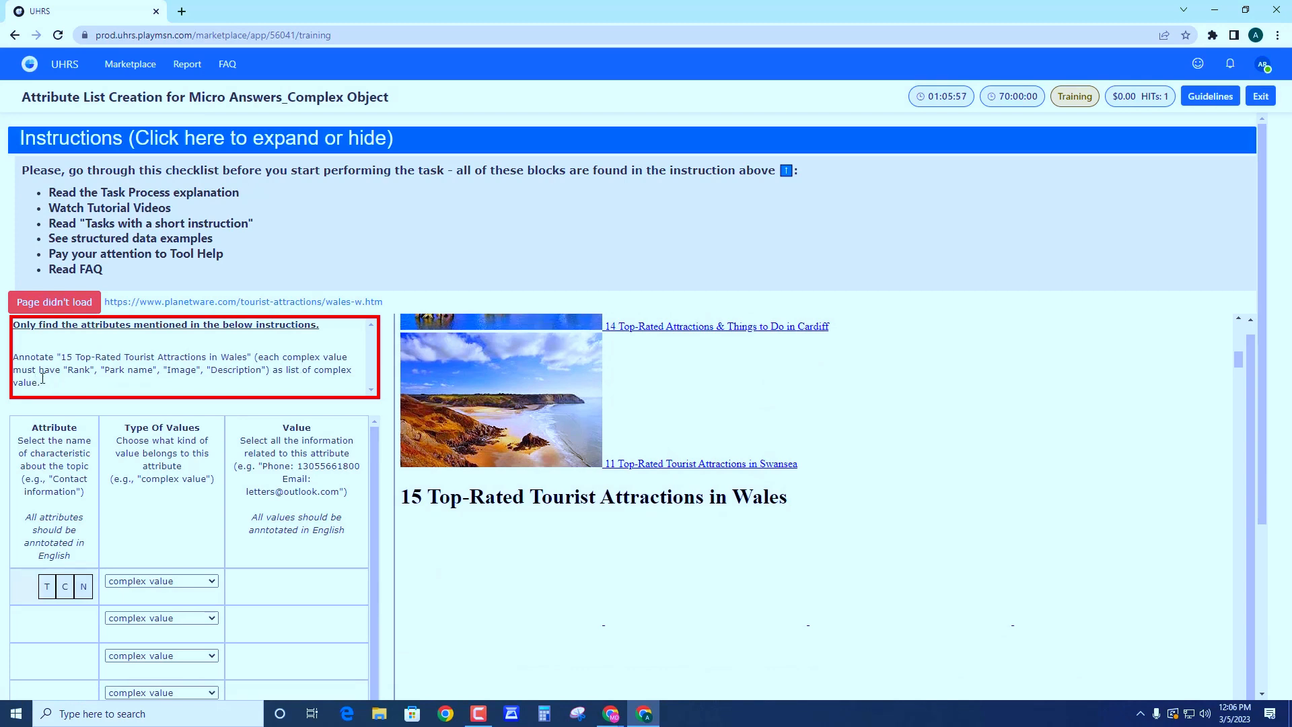
{"action": "left_click", "coordinate": [444, 499]}
Capture everything from "1. Snowdonia National Park" through "Accommodation: Where to Stay in Llandudno" as the first attribute's complex value.
{"action": "scroll", "coordinate": [572, 518], "scroll_direction": "down", "scroll_amount": 5}
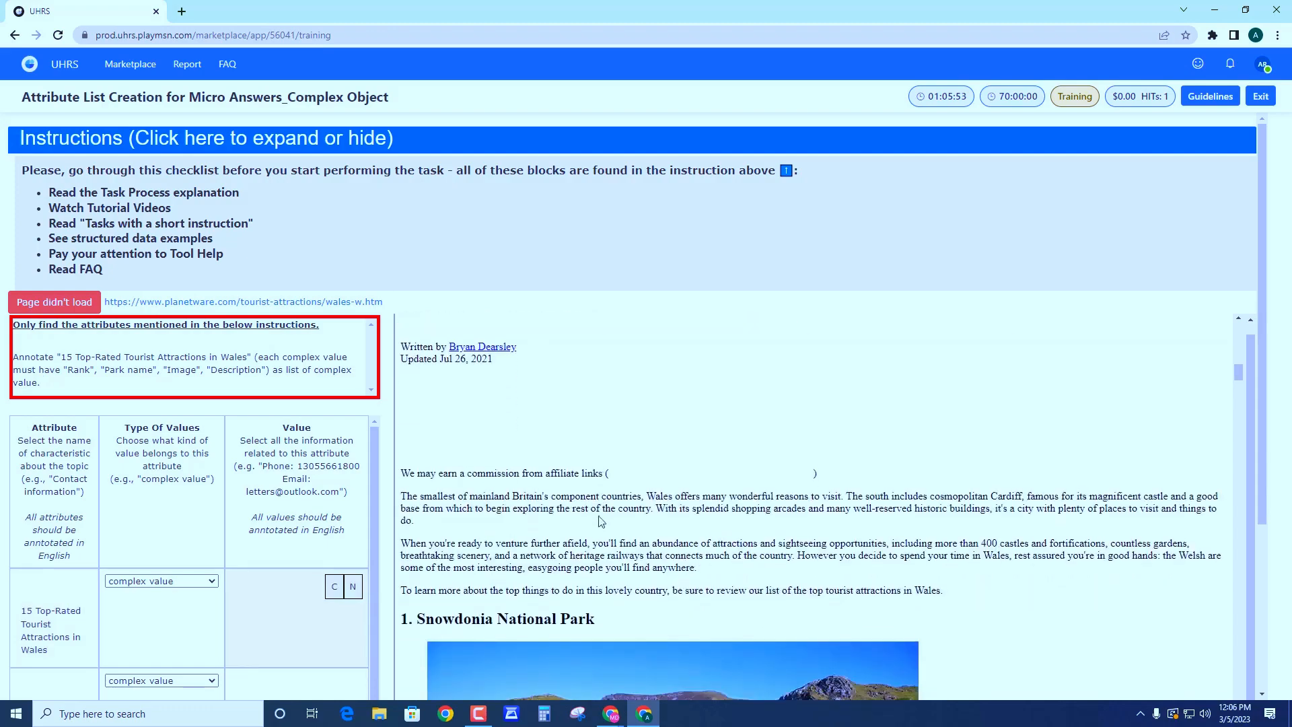
{"action": "scroll", "coordinate": [442, 450], "scroll_direction": "up", "scroll_amount": 2}
{"action": "left_click_drag", "start_coordinate": [464, 493], "coordinate": [976, 625]}
{"action": "scroll", "coordinate": [839, 568], "scroll_direction": "down", "scroll_amount": 10}
{"action": "scroll", "coordinate": [858, 602], "scroll_direction": "down", "scroll_amount": 15}
{"action": "scroll", "coordinate": [975, 666], "scroll_direction": "down", "scroll_amount": 10}
{"action": "left_click_drag", "start_coordinate": [976, 651], "coordinate": [896, 466]}
{"action": "scroll", "coordinate": [901, 592], "scroll_direction": "down", "scroll_amount": 20}
{"action": "scroll", "coordinate": [804, 691], "scroll_direction": "down", "scroll_amount": 11}
{"action": "left_click_drag", "start_coordinate": [943, 394], "coordinate": [975, 491]}
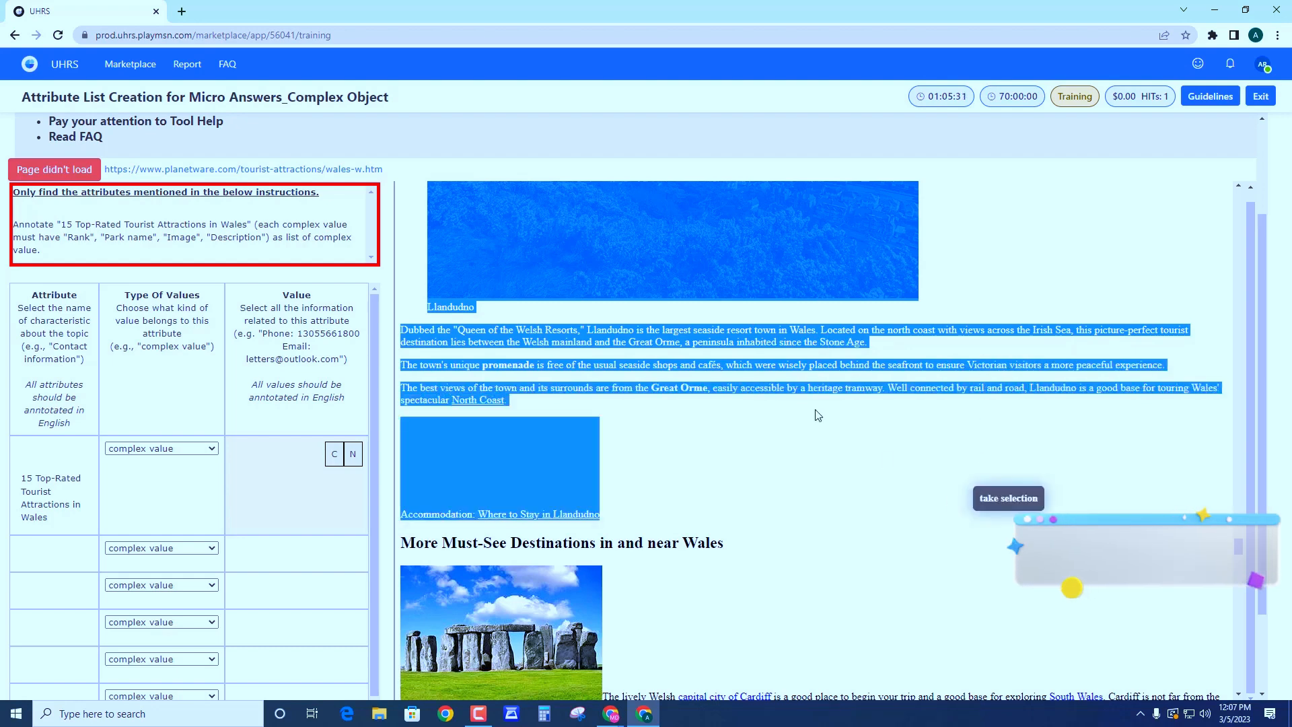
{"action": "left_click", "coordinate": [1018, 508]}
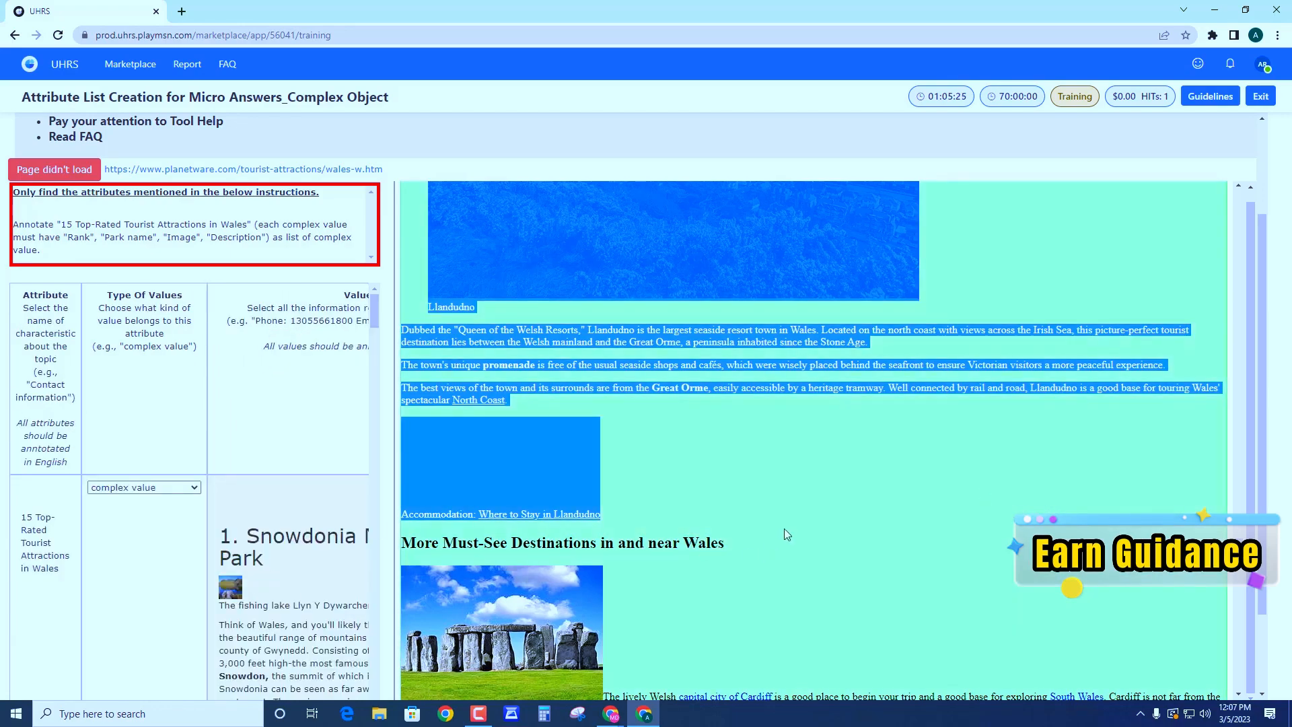
Capture the heading "15 Top-Rated Tourist Attractions in Wales" again as the name of the second attribute row.
{"action": "scroll", "coordinate": [784, 551], "scroll_direction": "up", "scroll_amount": 15}
{"action": "scroll", "coordinate": [75, 623], "scroll_direction": "down", "scroll_amount": 2}
{"action": "scroll", "coordinate": [145, 605], "scroll_direction": "down", "scroll_amount": 12}
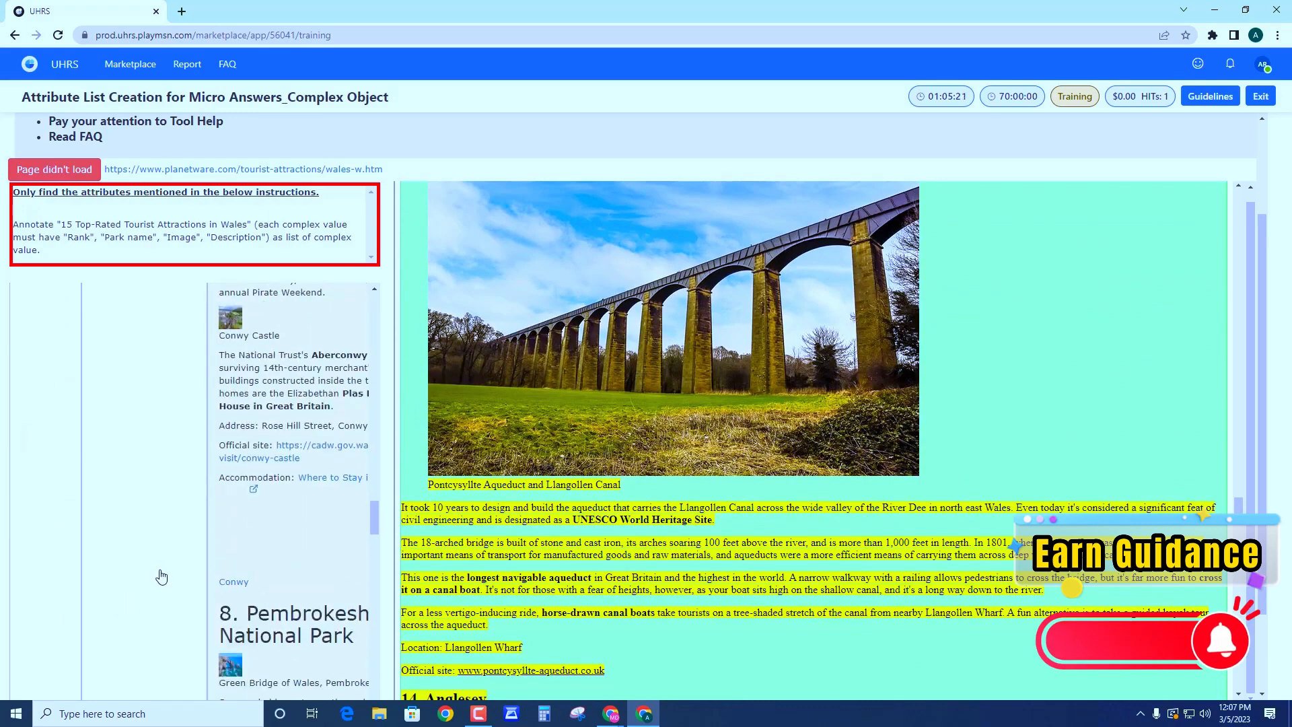
{"action": "scroll", "coordinate": [161, 578], "scroll_direction": "down", "scroll_amount": 15}
{"action": "scroll", "coordinate": [115, 577], "scroll_direction": "up", "scroll_amount": 3}
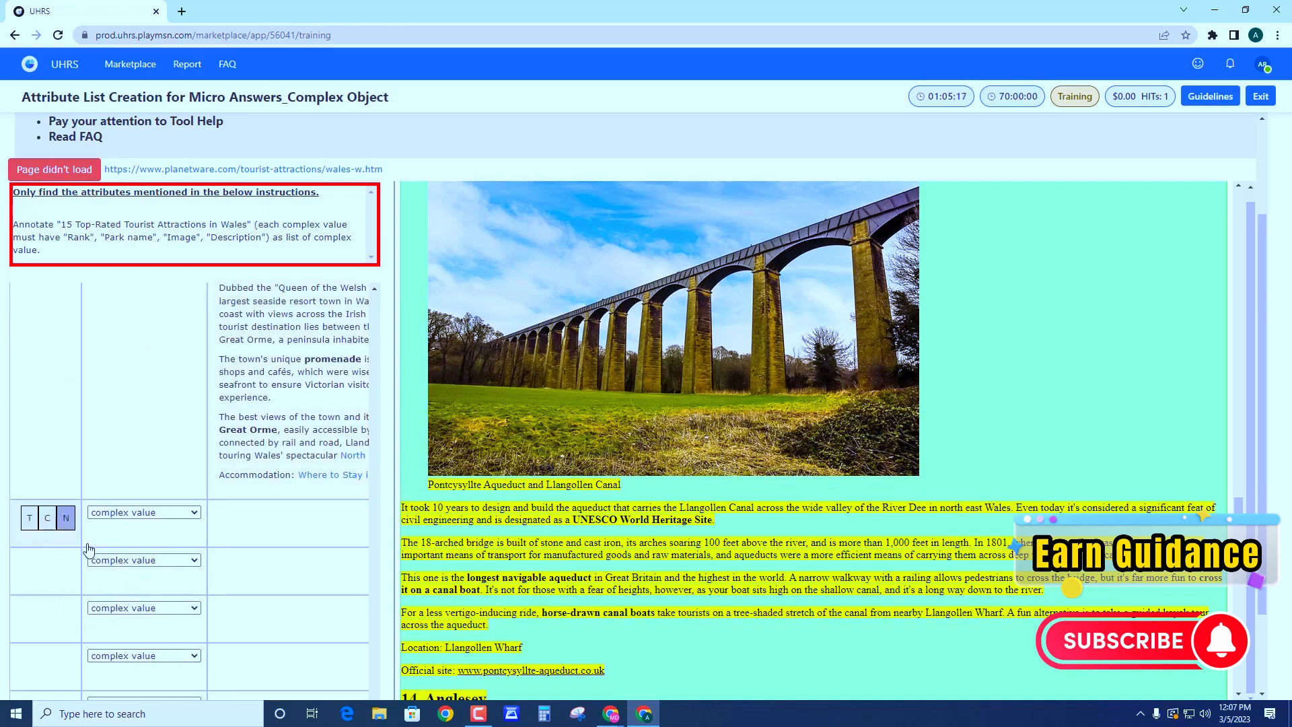
{"action": "scroll", "coordinate": [1128, 387], "scroll_direction": "up", "scroll_amount": 1}
{"action": "left_click_drag", "start_coordinate": [1238, 501], "coordinate": [1239, 199]}
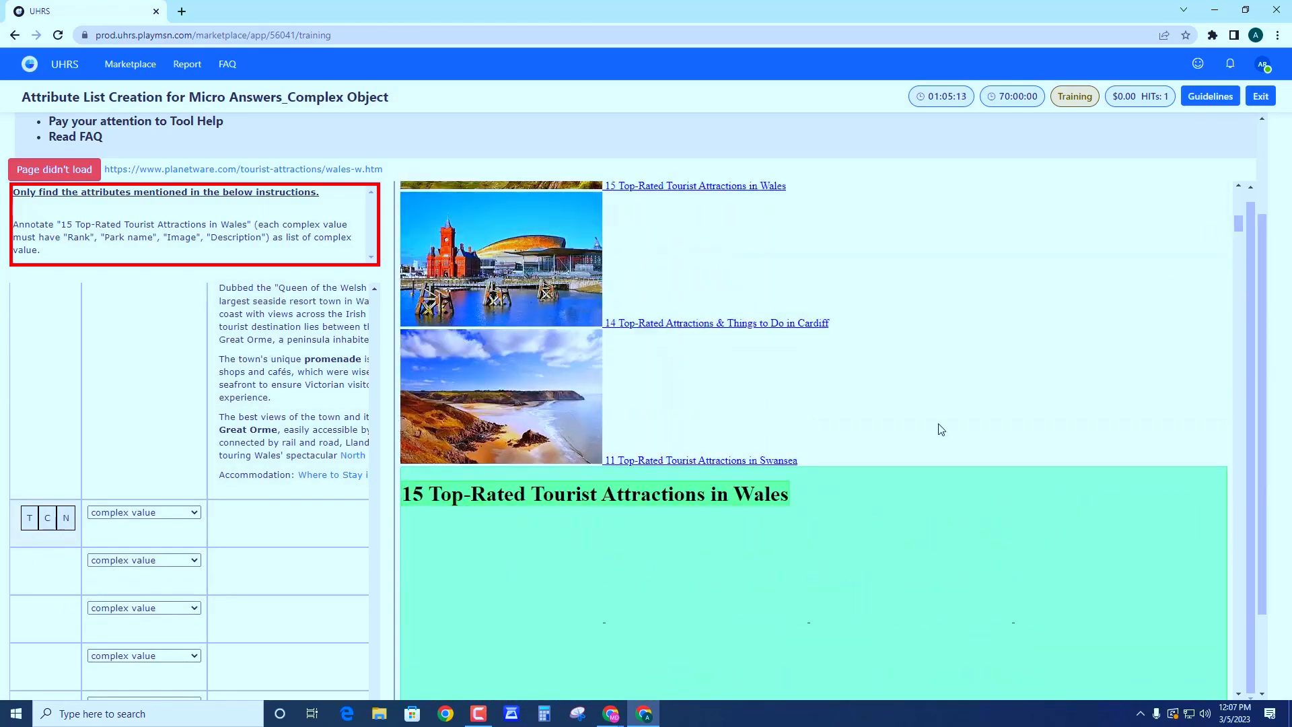
{"action": "left_click", "coordinate": [629, 496]}
{"action": "left_click", "coordinate": [713, 124]}
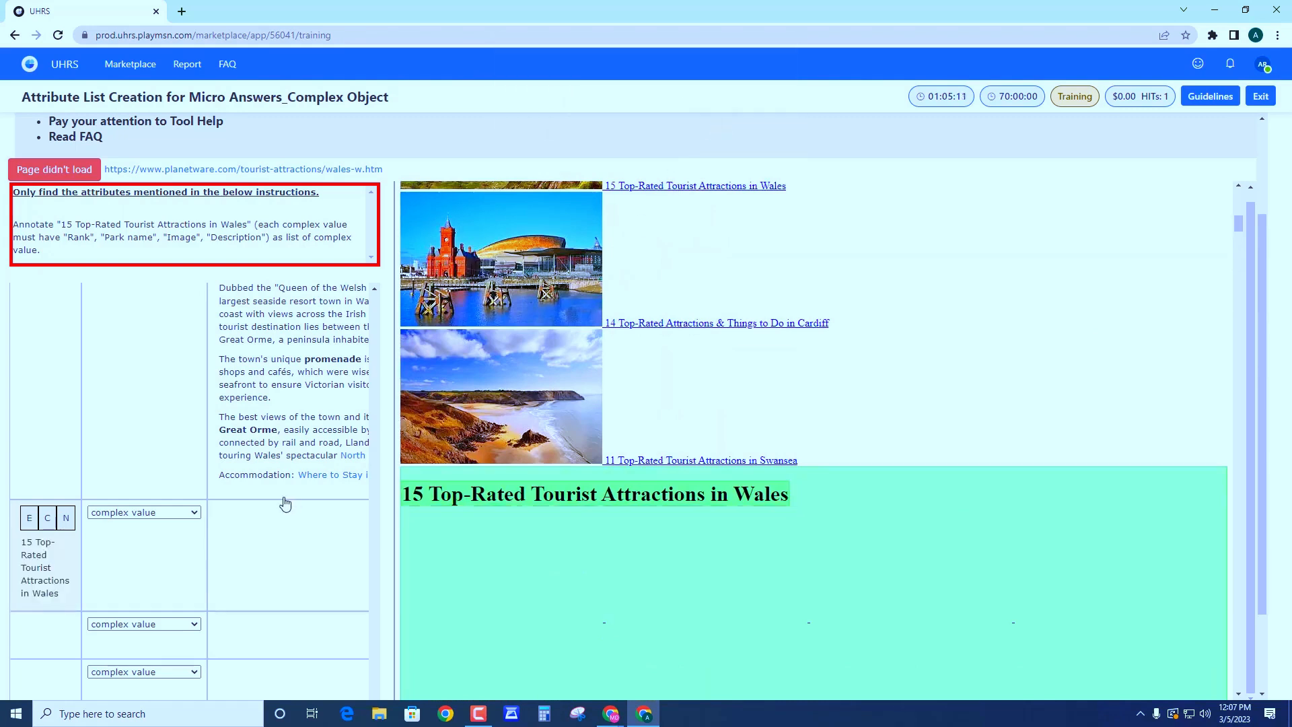
Set the second attribute's type of values to list of complex values.
{"action": "left_click", "coordinate": [168, 513]}
{"action": "left_click", "coordinate": [162, 573]}
{"action": "left_click", "coordinate": [156, 515]}
{"action": "left_click", "coordinate": [152, 559]}
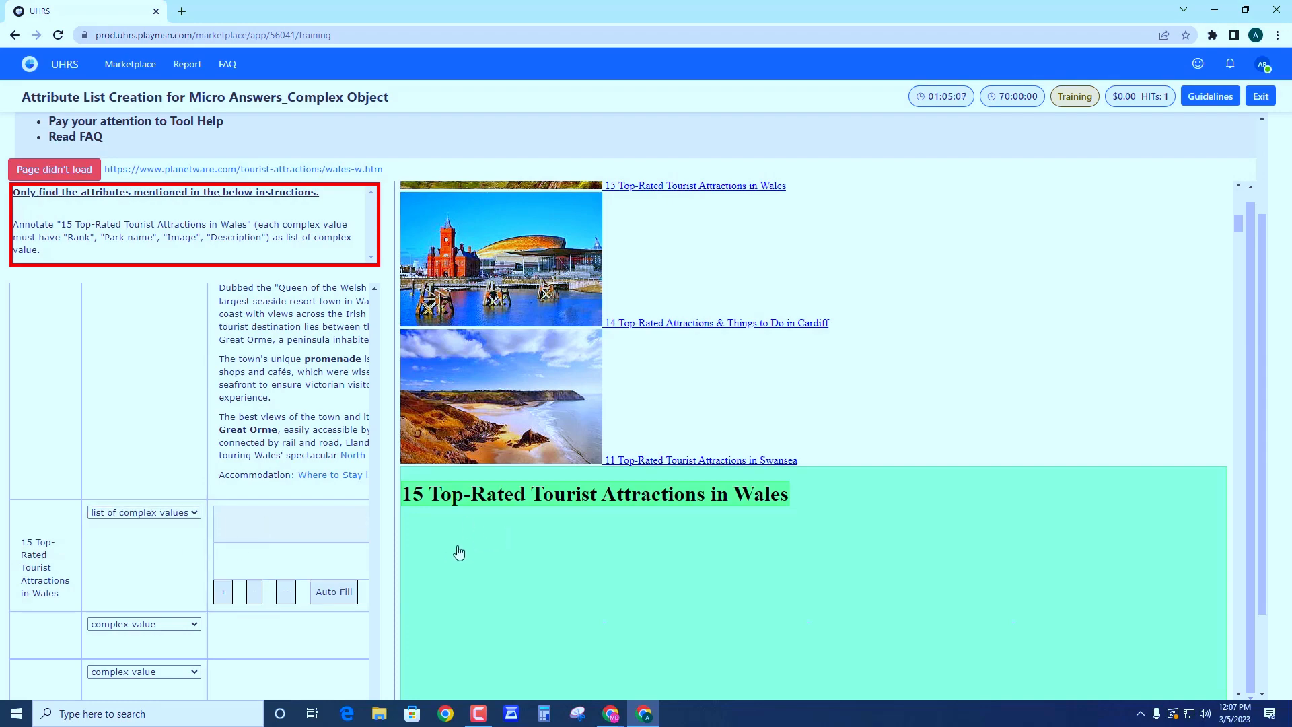
Capture the "1. Snowdonia National Park" section through its "Read More" line as the first list value, and add an empty entry below.
{"action": "scroll", "coordinate": [444, 553], "scroll_direction": "down", "scroll_amount": 8}
{"action": "left_click_drag", "start_coordinate": [403, 541], "coordinate": [760, 483]}
{"action": "scroll", "coordinate": [801, 542], "scroll_direction": "down", "scroll_amount": 3}
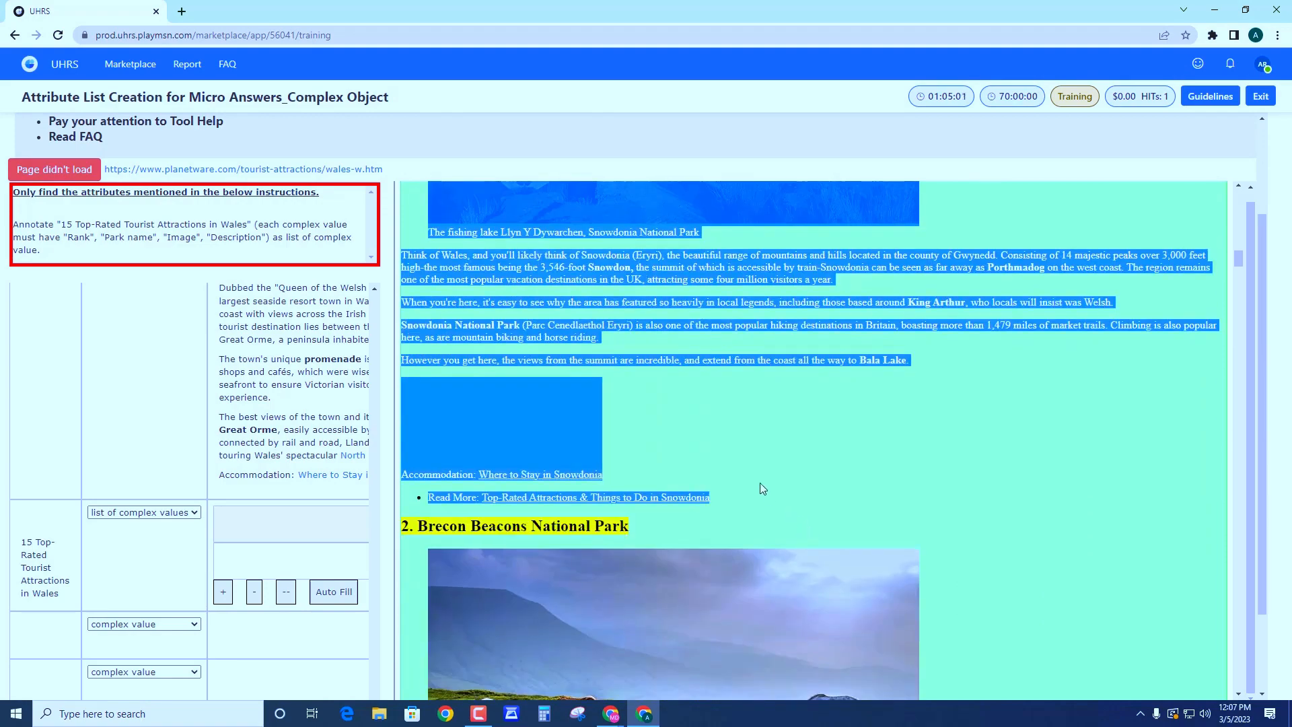
{"action": "left_click", "coordinate": [814, 496]}
{"action": "scroll", "coordinate": [253, 579], "scroll_direction": "down", "scroll_amount": 6}
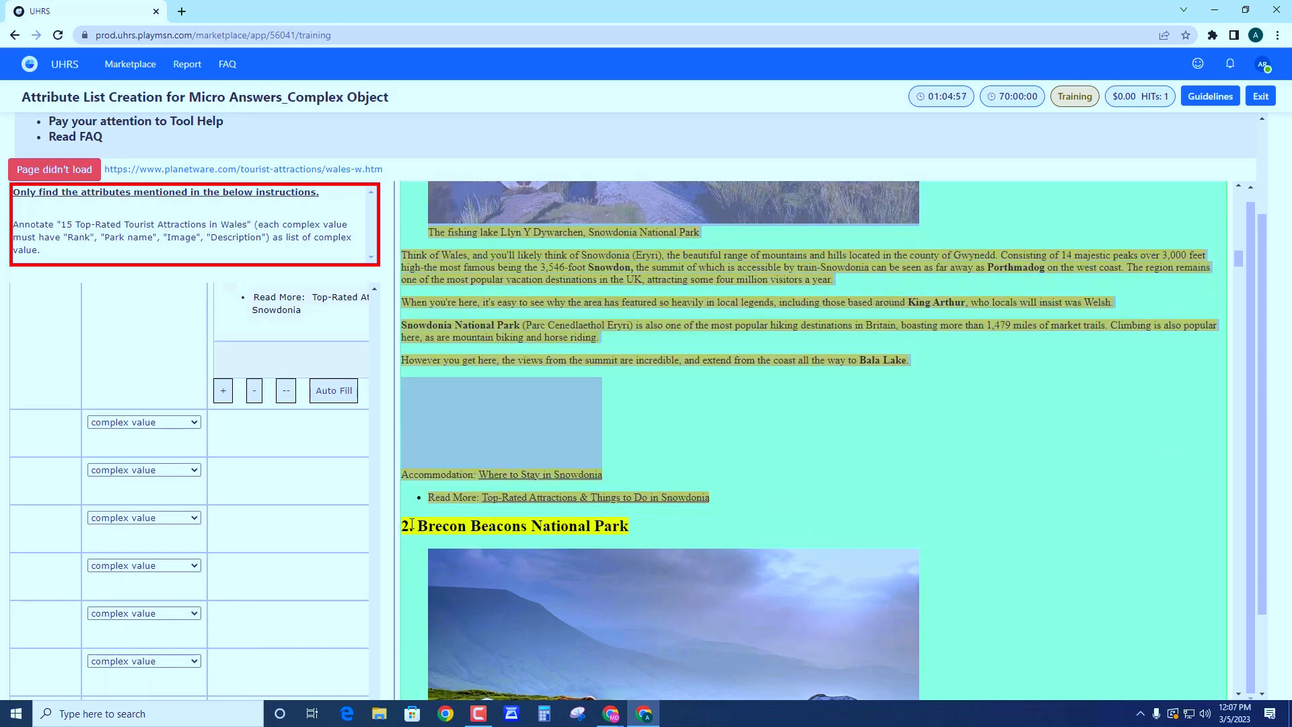
Capture the "2. Brecon Beacons National Park" section through its accommodation line as the second list value, and add another entry.
{"action": "left_click_drag", "start_coordinate": [404, 524], "coordinate": [665, 557]}
{"action": "left_click", "coordinate": [777, 504]}
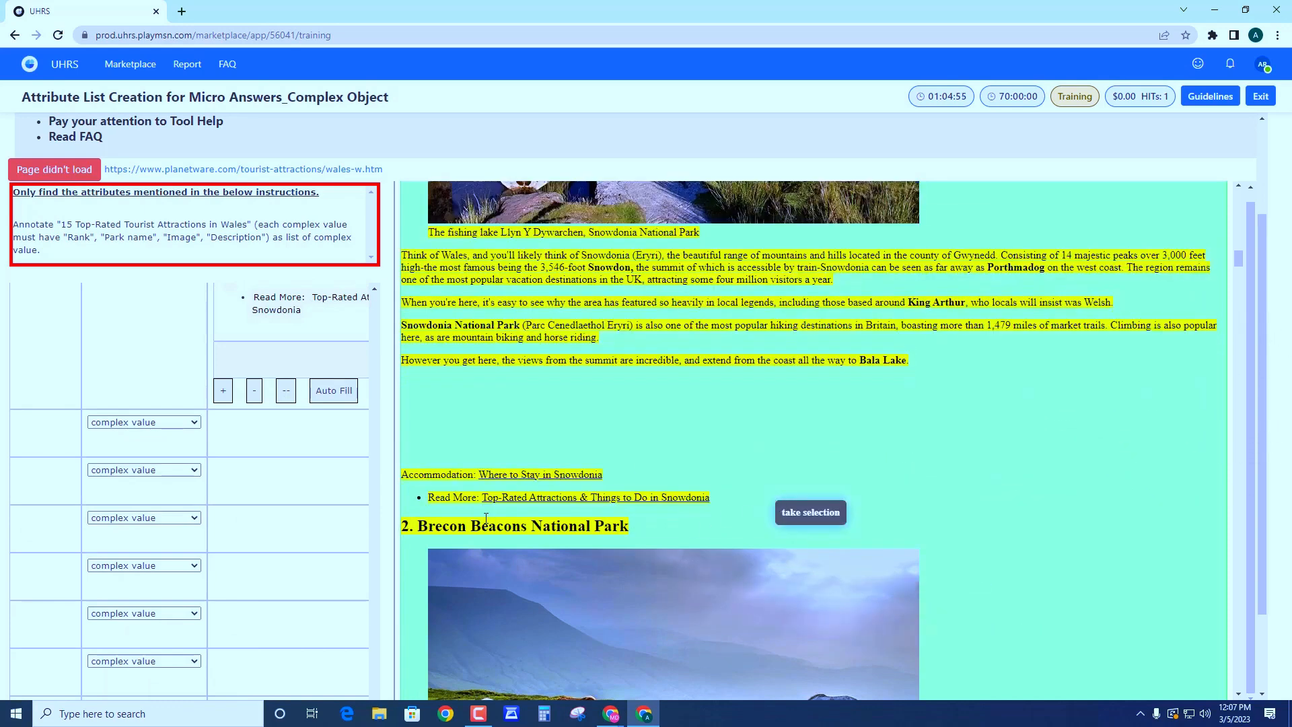
{"action": "left_click_drag", "start_coordinate": [404, 525], "coordinate": [753, 589]}
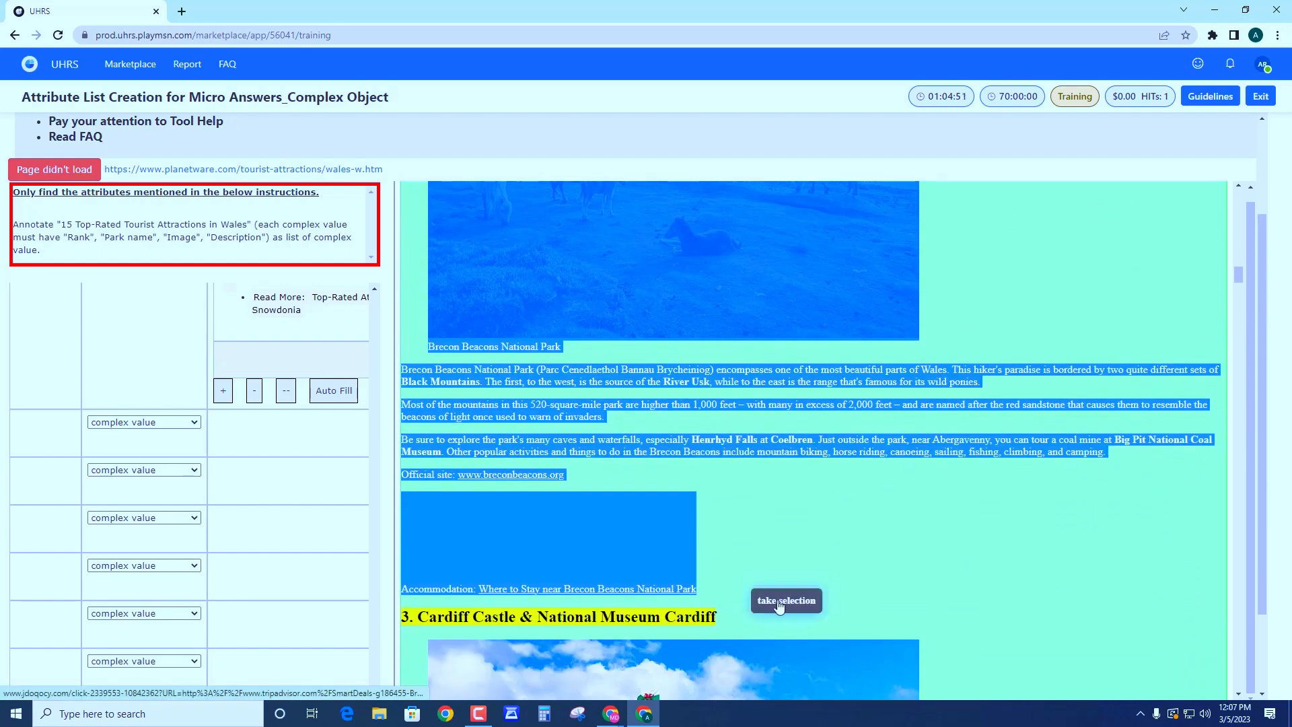
{"action": "left_click", "coordinate": [778, 602]}
{"action": "scroll", "coordinate": [136, 496], "scroll_direction": "down", "scroll_amount": 9}
{"action": "scroll", "coordinate": [189, 521], "scroll_direction": "up", "scroll_amount": 3}
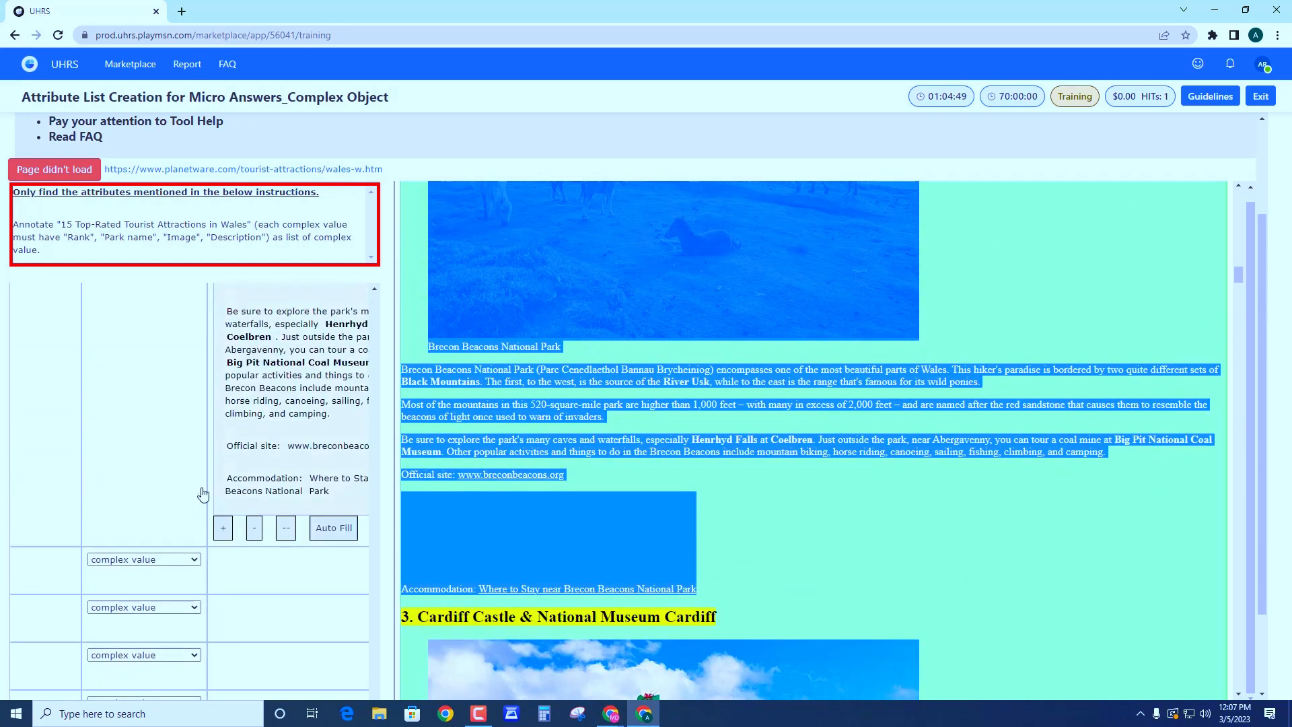
{"action": "left_click", "coordinate": [220, 537]}
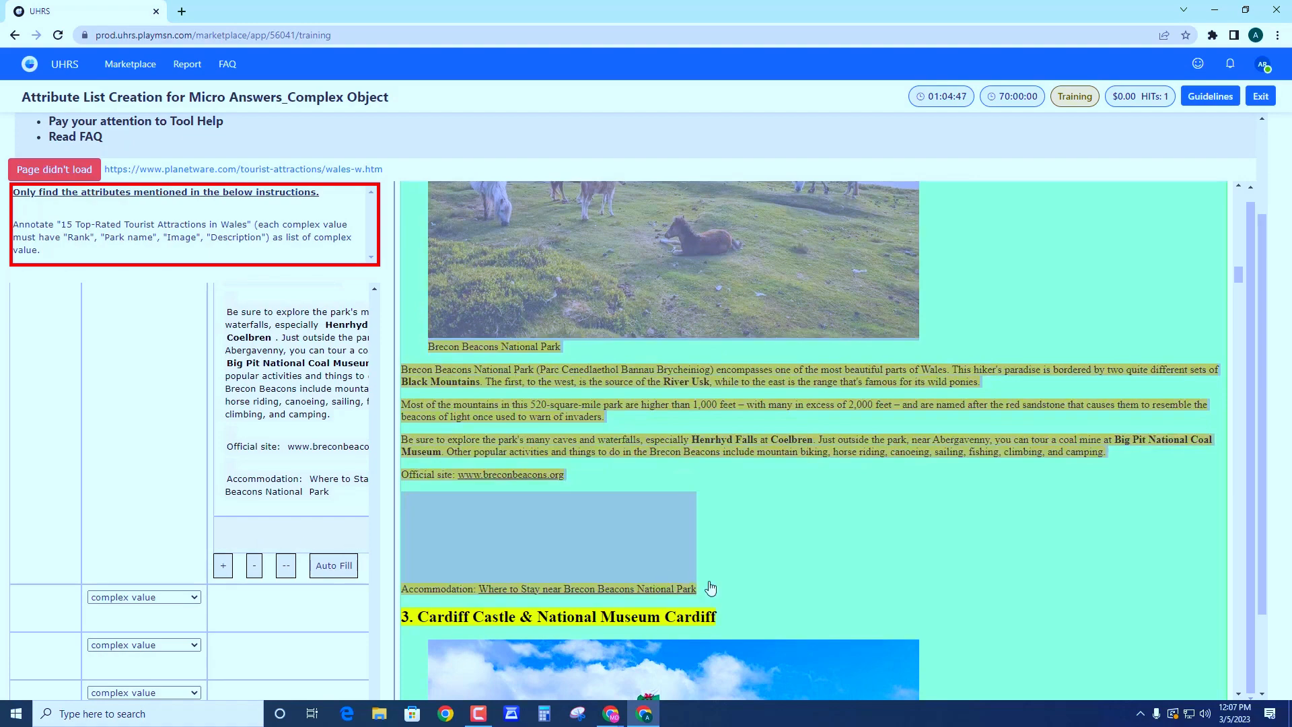
Capture the "3. Cardiff Castle & National Museum Cardiff" section through its official site as the third list value, and add another entry.
{"action": "scroll", "coordinate": [688, 585], "scroll_direction": "down", "scroll_amount": 4}
{"action": "left_click_drag", "start_coordinate": [403, 347], "coordinate": [670, 426]}
{"action": "scroll", "coordinate": [708, 585], "scroll_direction": "down", "scroll_amount": 5}
{"action": "scroll", "coordinate": [709, 585], "scroll_direction": "down", "scroll_amount": 2}
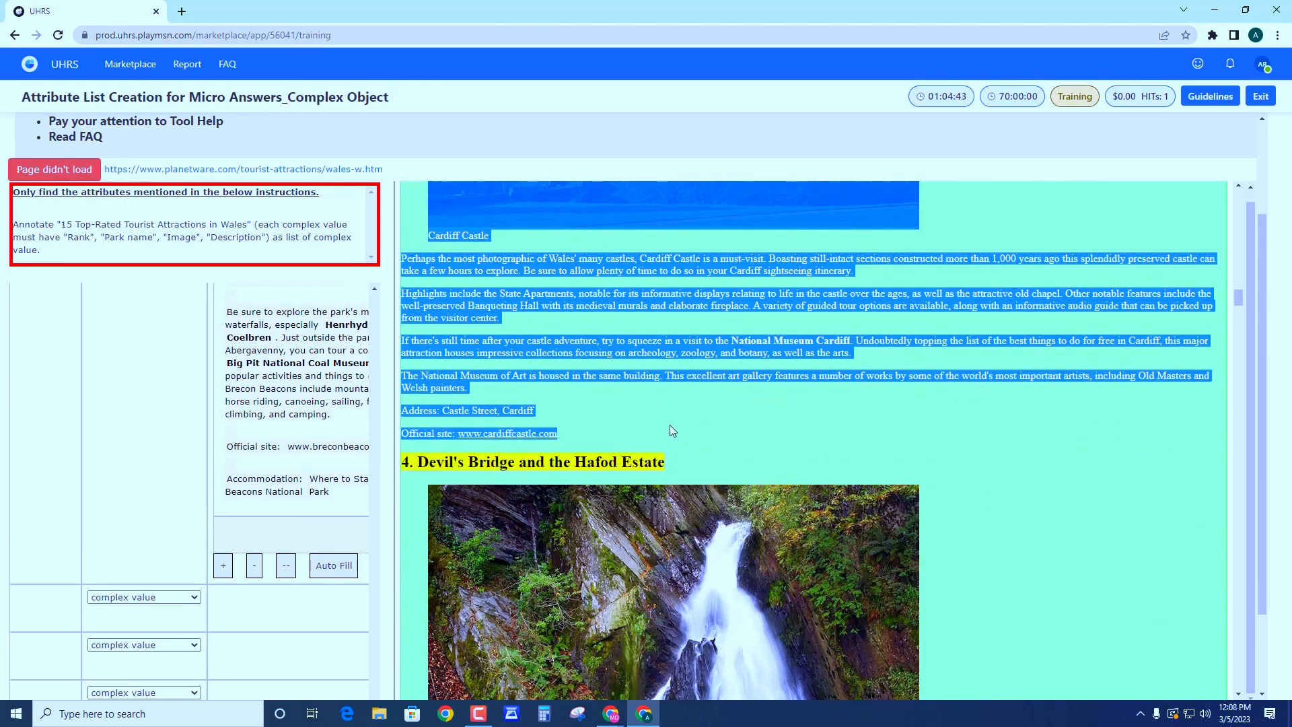
{"action": "left_click", "coordinate": [701, 436]}
{"action": "scroll", "coordinate": [244, 523], "scroll_direction": "down", "scroll_amount": 10}
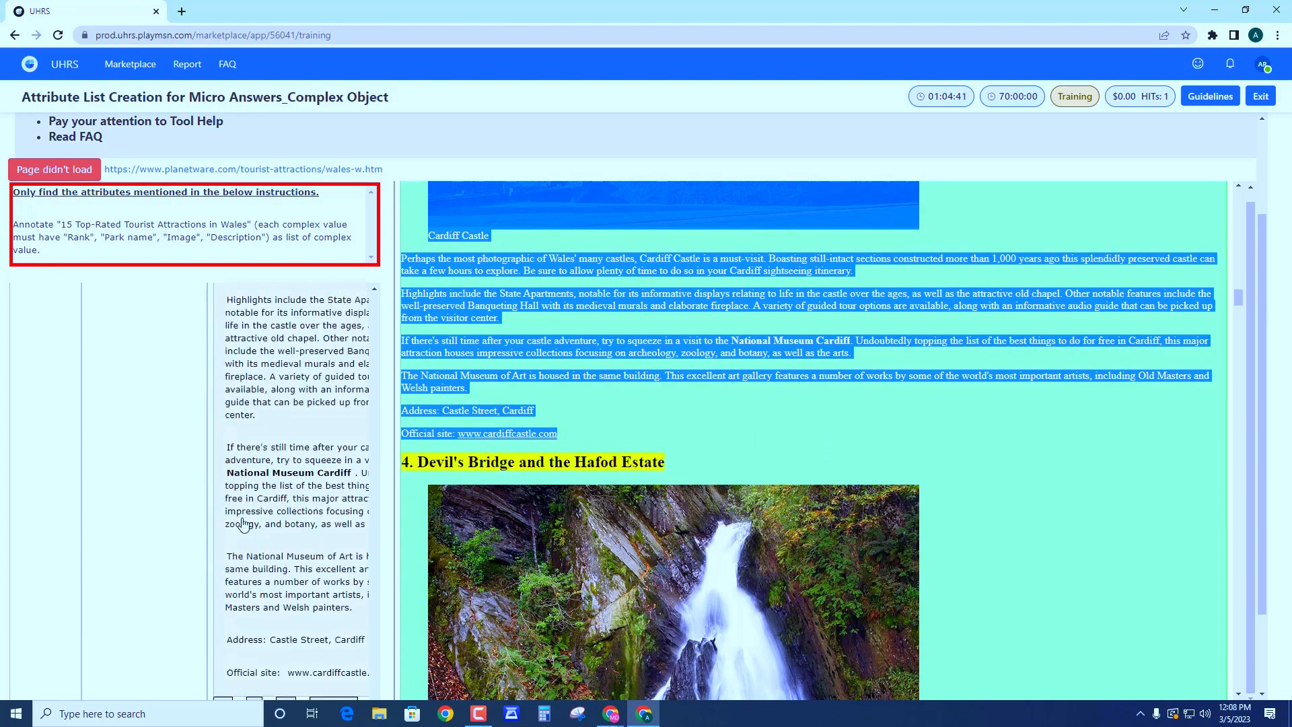
{"action": "left_click", "coordinate": [224, 340]}
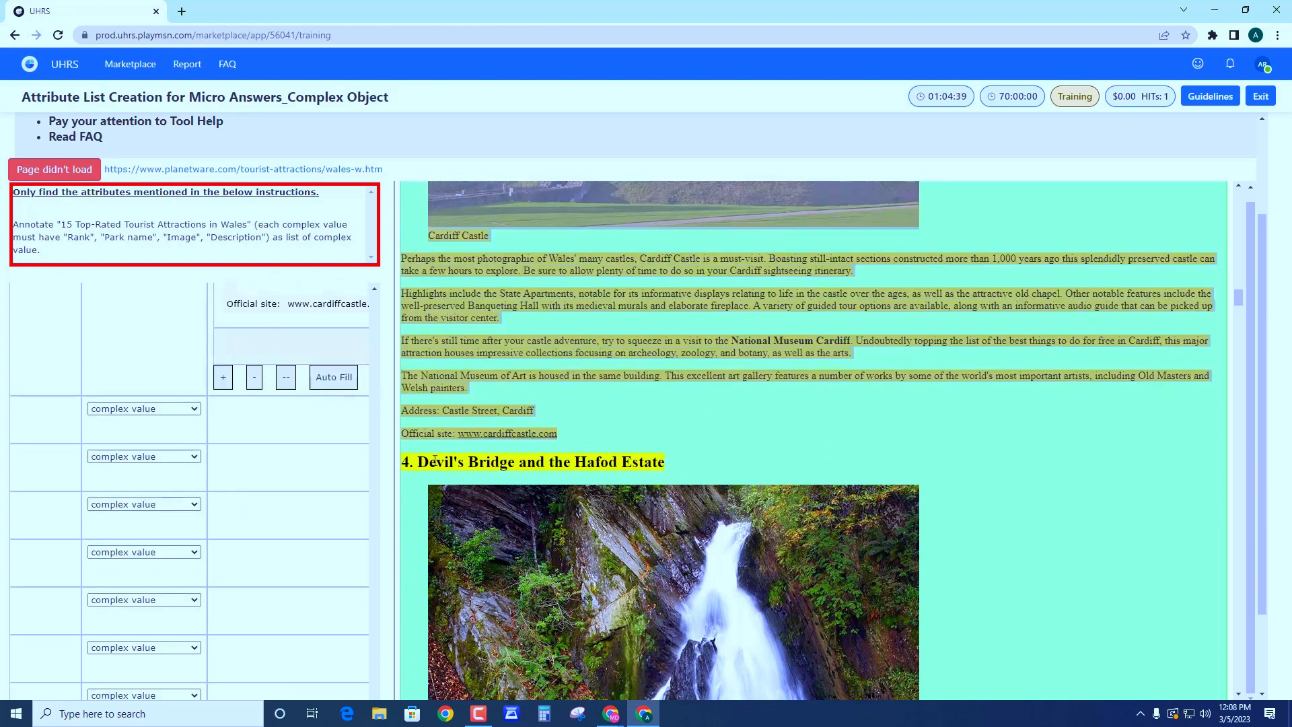
Capture the "4. Devil's Bridge and the Hafod Estate" section through its accommodation line as the fourth list value, and add another entry.
{"action": "mouse_move", "coordinate": [402, 466]}
{"action": "left_mouse_down"}
{"action": "mouse_move", "coordinate": [784, 579]}
{"action": "mouse_move", "coordinate": [861, 548]}
{"action": "mouse_move", "coordinate": [855, 576]}
{"action": "mouse_move", "coordinate": [805, 585]}
{"action": "mouse_move", "coordinate": [827, 597]}
{"action": "mouse_move", "coordinate": [289, 417]}
{"action": "left_mouse_up"}
{"action": "scroll", "coordinate": [821, 566], "scroll_direction": "down", "scroll_amount": 6}
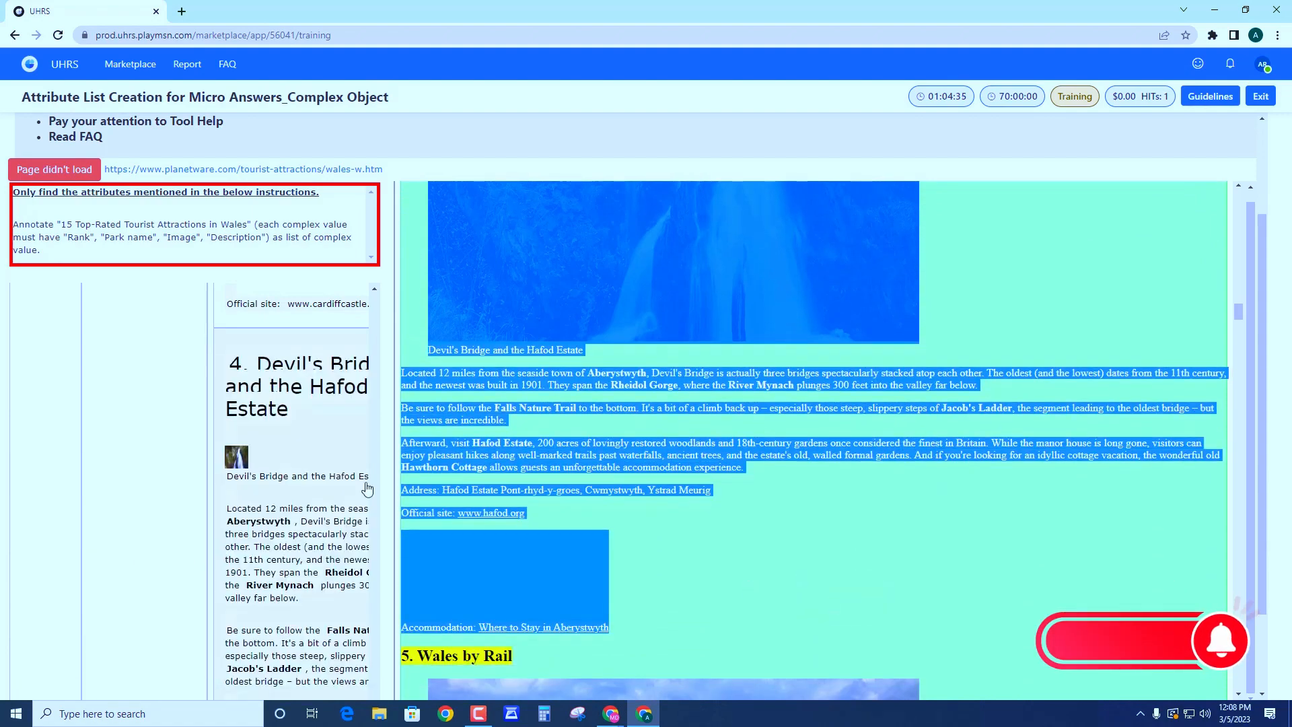
{"action": "scroll", "coordinate": [245, 497], "scroll_direction": "down", "scroll_amount": 6}
{"action": "left_click", "coordinate": [223, 330]}
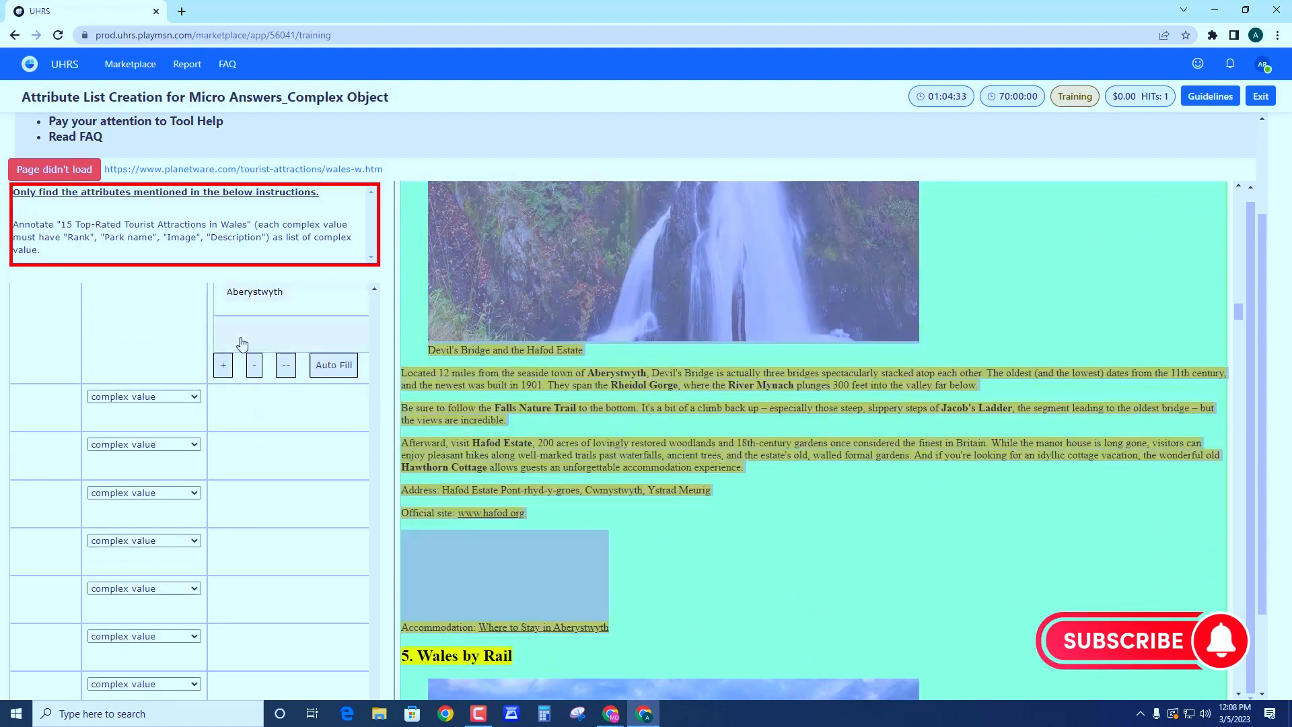
Capture the "5. Wales by Rail" section through its official site as the fifth list value, and add another entry.
{"action": "scroll", "coordinate": [549, 546], "scroll_direction": "down", "scroll_amount": 2}
{"action": "left_click_drag", "start_coordinate": [403, 519], "coordinate": [748, 499]}
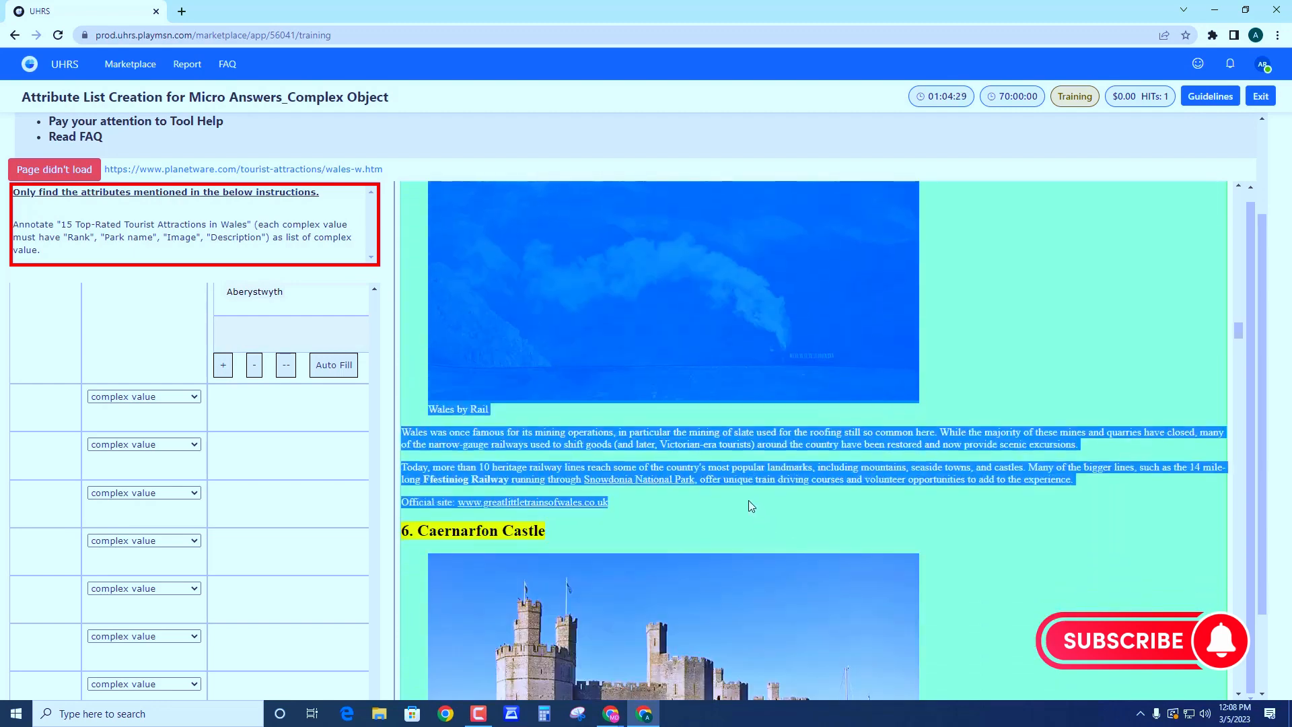
{"action": "left_click", "coordinate": [804, 515]}
{"action": "scroll", "coordinate": [198, 468], "scroll_direction": "down", "scroll_amount": 6}
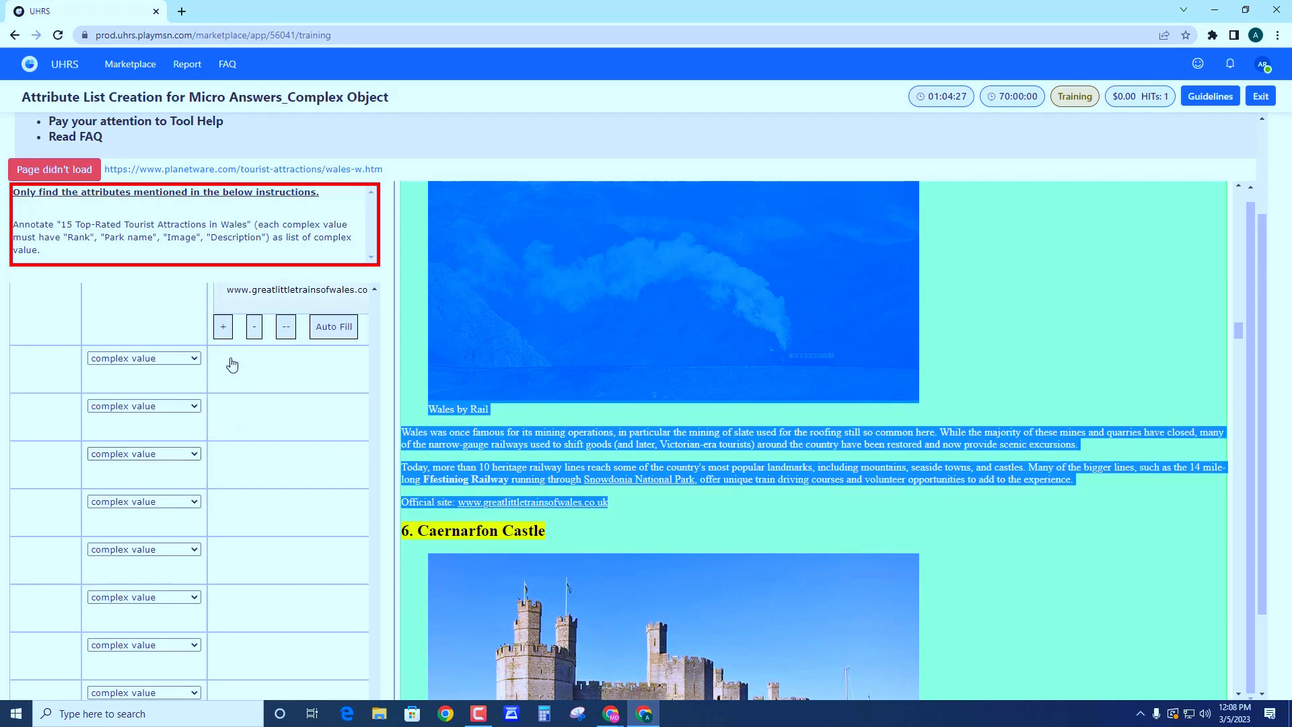
{"action": "left_click", "coordinate": [221, 332]}
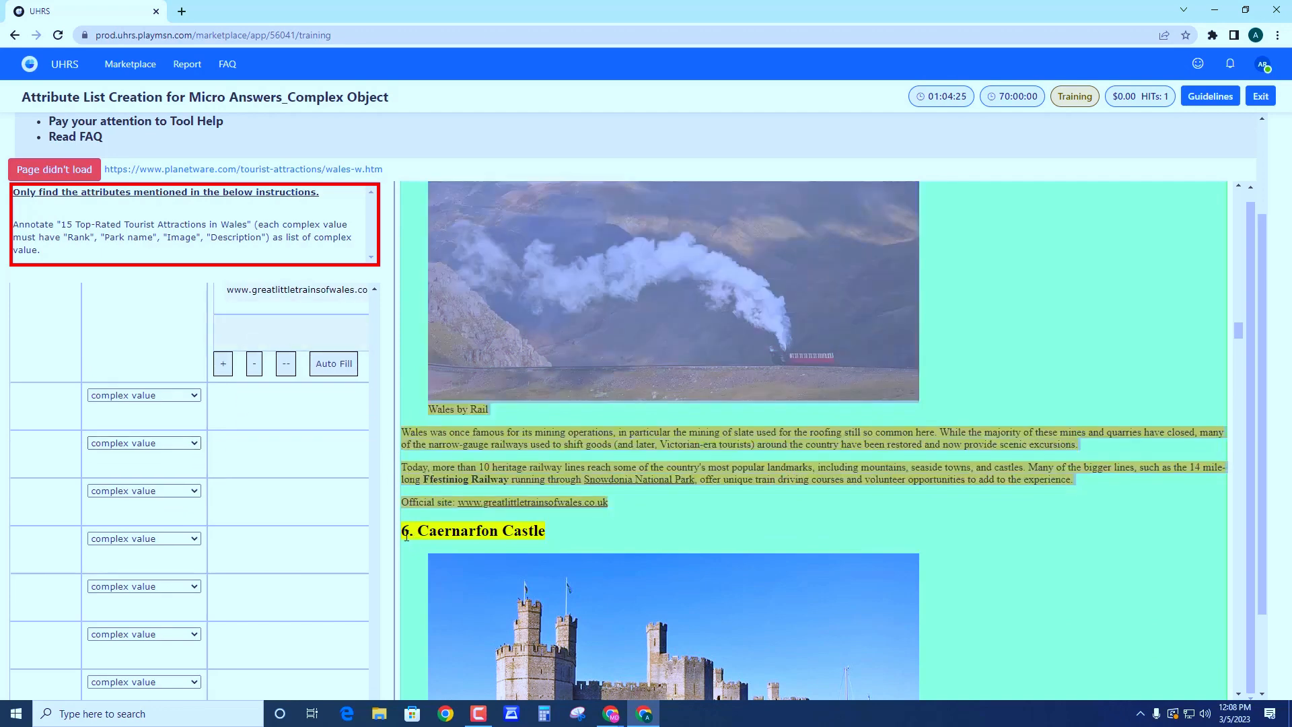
Capture the "6. Caernarfon Castle" section through its accommodation line as the sixth list value, and add another entry.
{"action": "left_click_drag", "start_coordinate": [407, 539], "coordinate": [693, 536]}
{"action": "scroll", "coordinate": [687, 574], "scroll_direction": "down", "scroll_amount": 2}
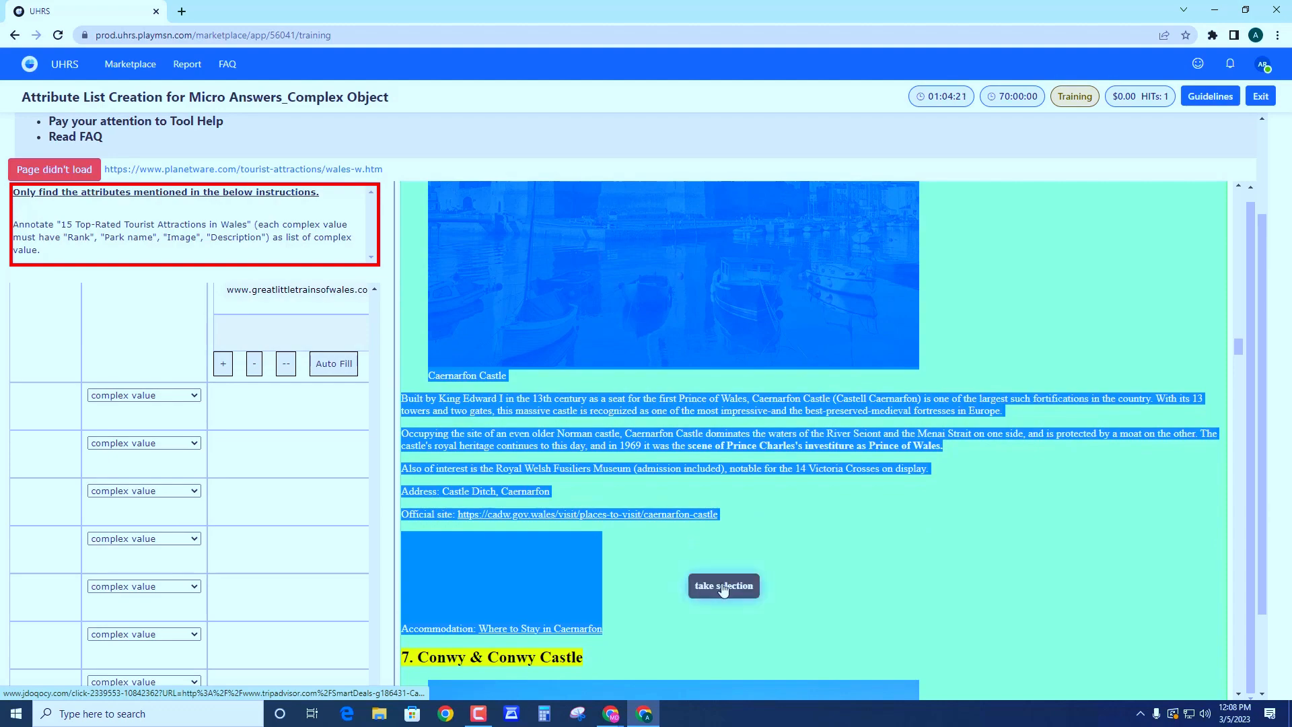
{"action": "left_click", "coordinate": [723, 586]}
{"action": "left_click", "coordinate": [223, 441]}
Capture the "7. Conwy & Conwy Castle" section through its accommodation line as the seventh list value, and add another entry.
{"action": "scroll", "coordinate": [649, 611], "scroll_direction": "down", "scroll_amount": 4}
{"action": "left_click_drag", "start_coordinate": [402, 389], "coordinate": [813, 568]}
{"action": "scroll", "coordinate": [770, 598], "scroll_direction": "down", "scroll_amount": 8}
{"action": "scroll", "coordinate": [909, 546], "scroll_direction": "down", "scroll_amount": 3}
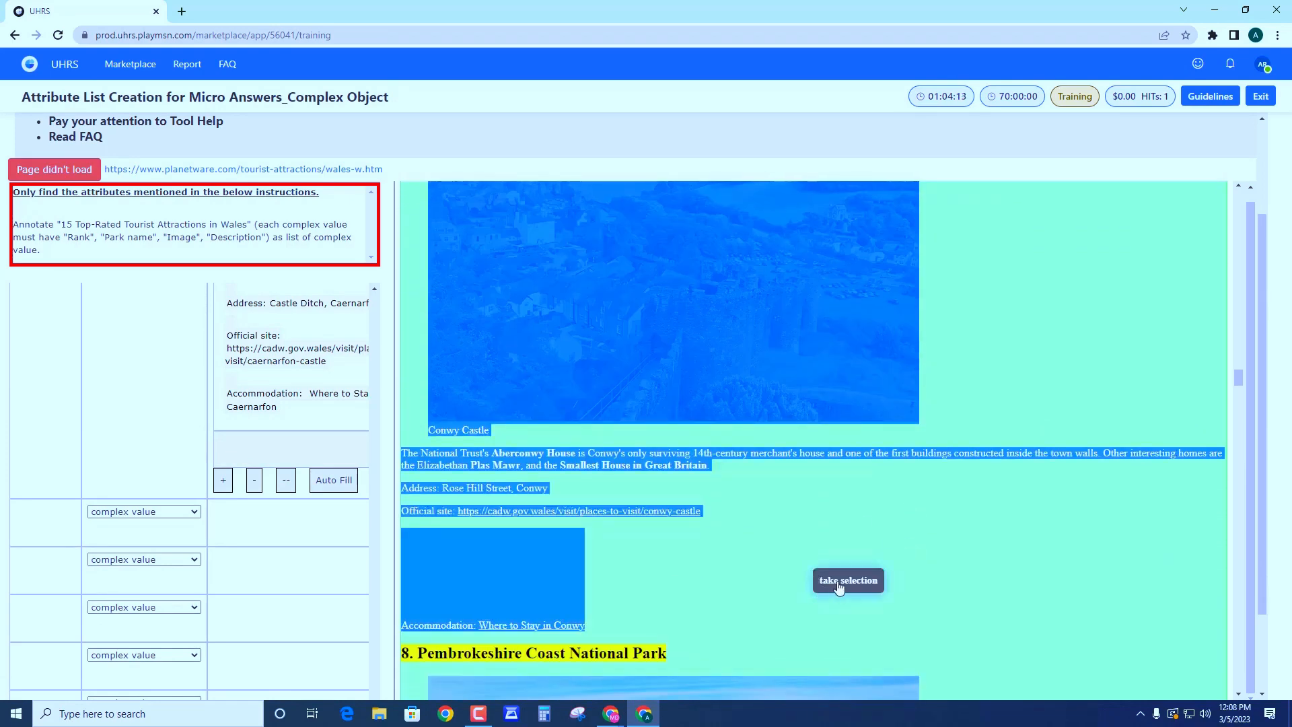
{"action": "left_click", "coordinate": [839, 586]}
{"action": "scroll", "coordinate": [265, 567], "scroll_direction": "down", "scroll_amount": 3}
{"action": "left_click", "coordinate": [228, 619]}
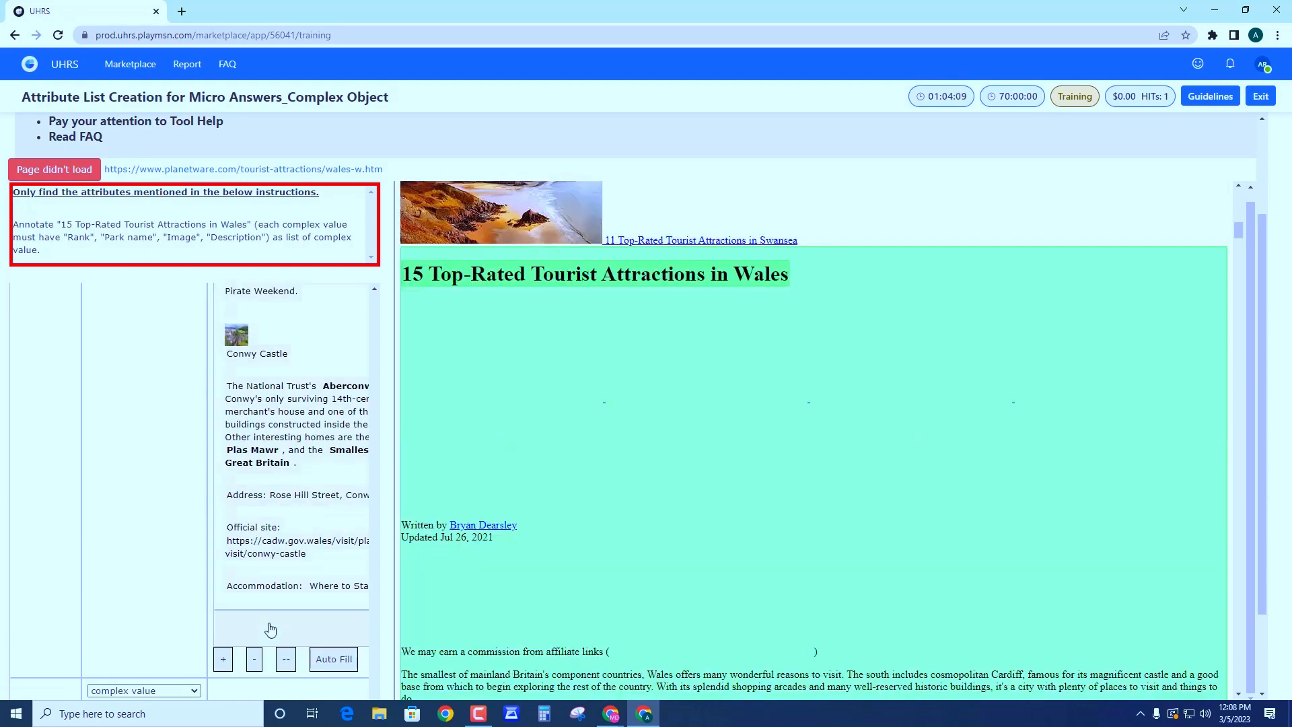
Capture the "8. Pembrokeshire Coast National Park" section through its "Read More" line as the eighth list value, and add another entry.
{"action": "scroll", "coordinate": [545, 413], "scroll_direction": "down", "scroll_amount": 10}
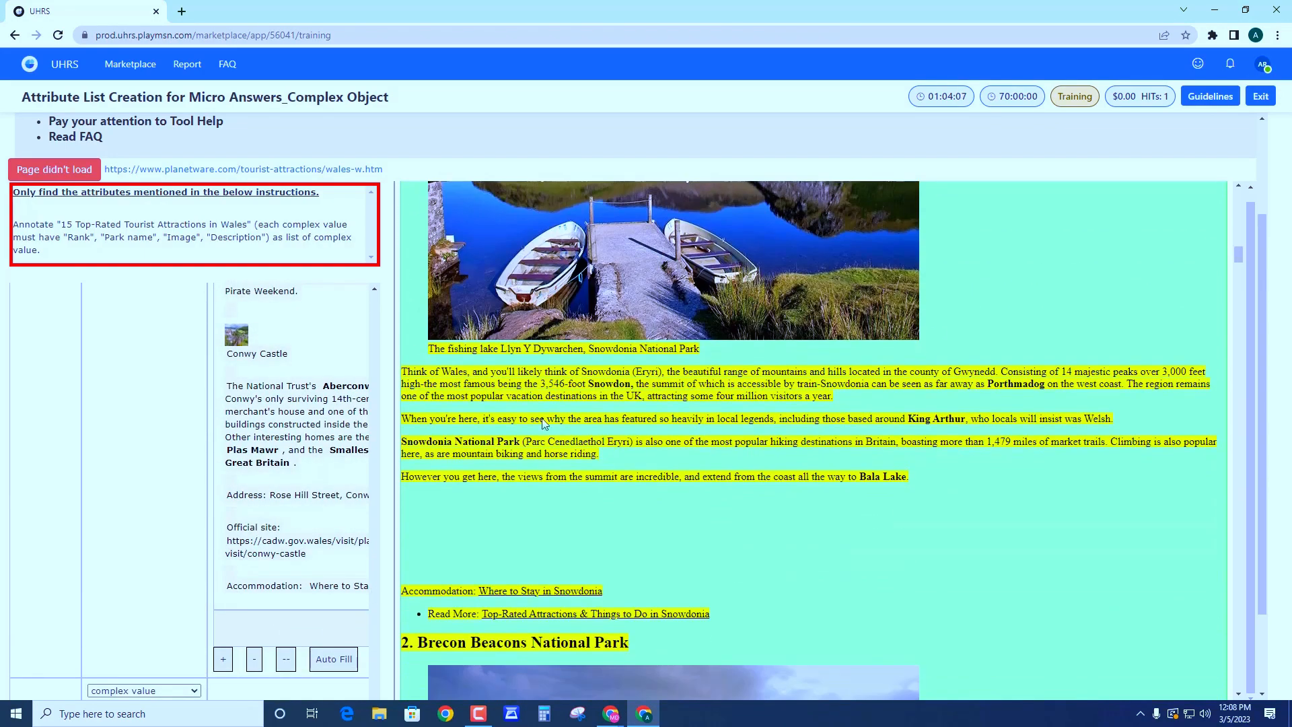
{"action": "scroll", "coordinate": [279, 545], "scroll_direction": "down", "scroll_amount": 3}
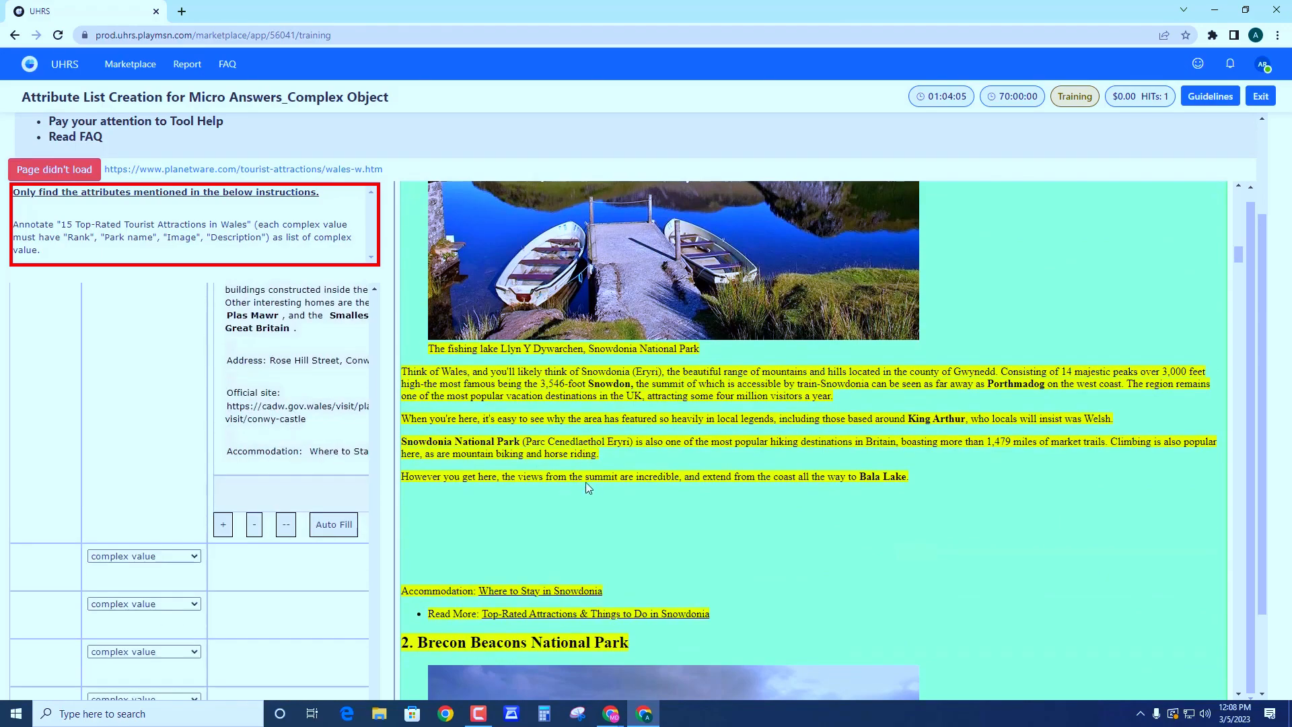
{"action": "scroll", "coordinate": [585, 474], "scroll_direction": "down", "scroll_amount": 7}
{"action": "scroll", "coordinate": [578, 471], "scroll_direction": "down", "scroll_amount": 20}
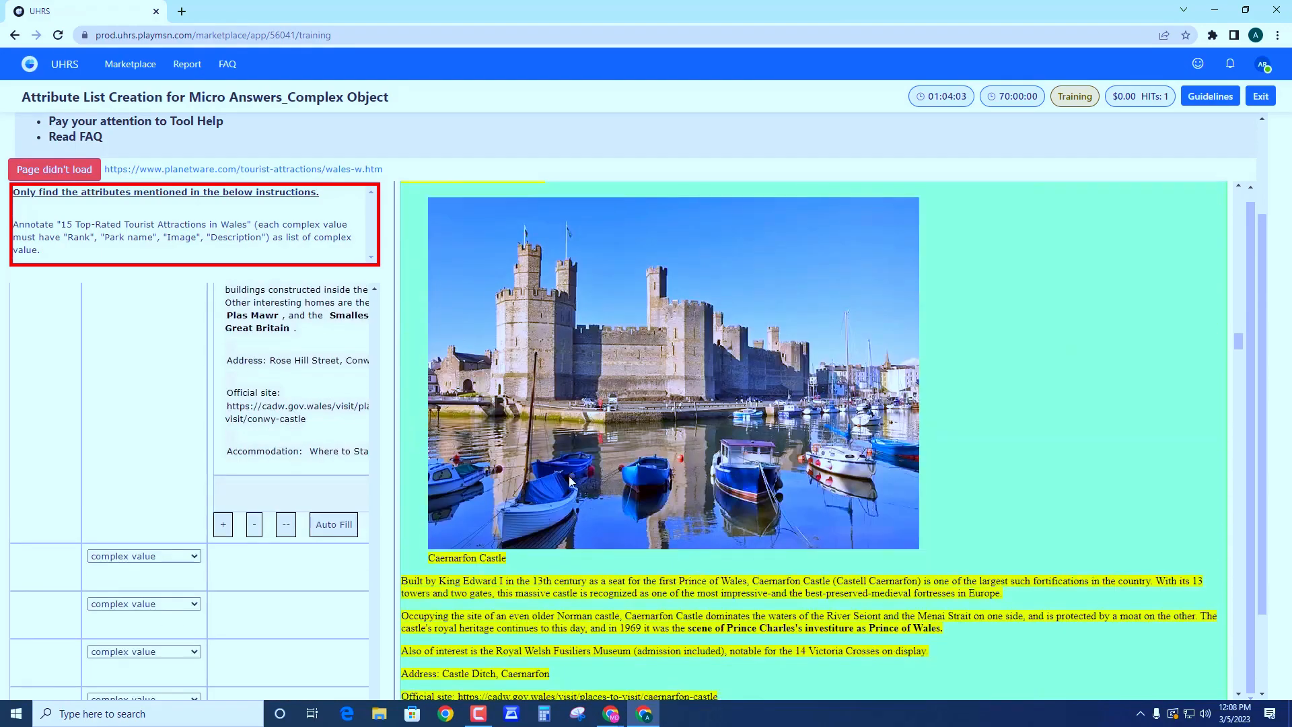
{"action": "scroll", "coordinate": [572, 479], "scroll_direction": "down", "scroll_amount": 7}
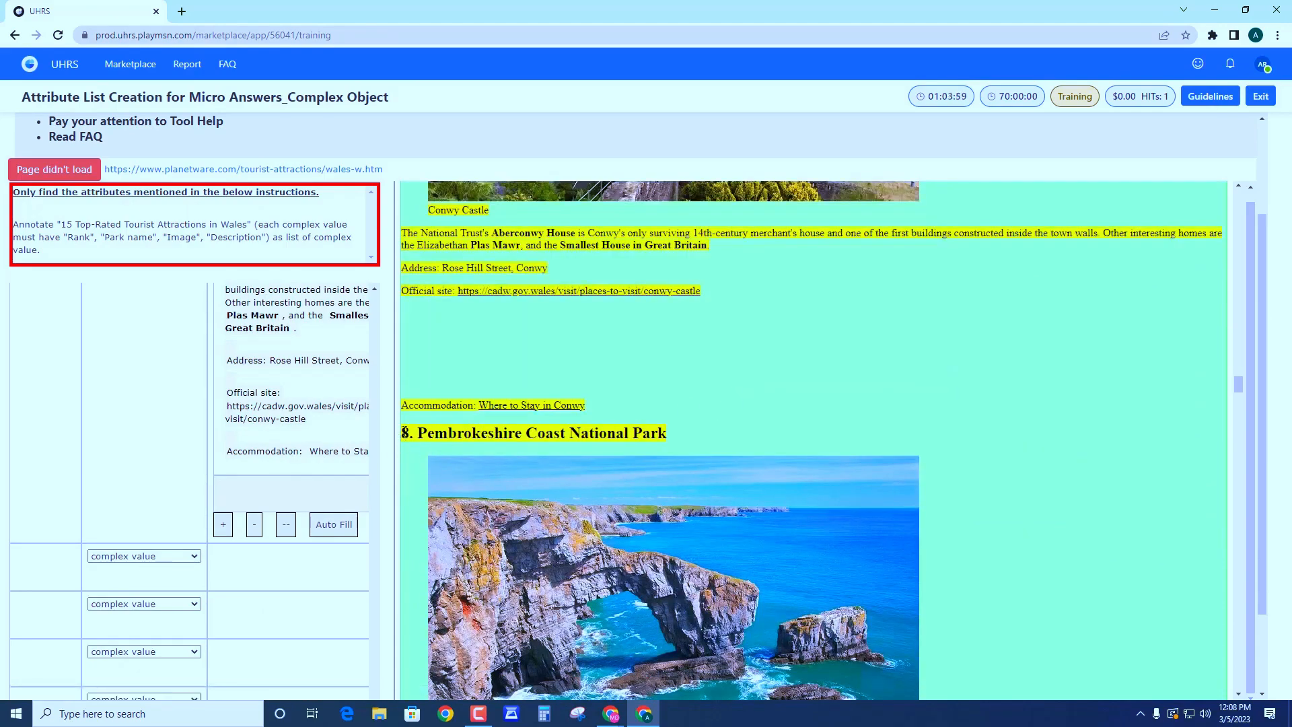
{"action": "scroll", "coordinate": [770, 571], "scroll_direction": "down", "scroll_amount": 10}
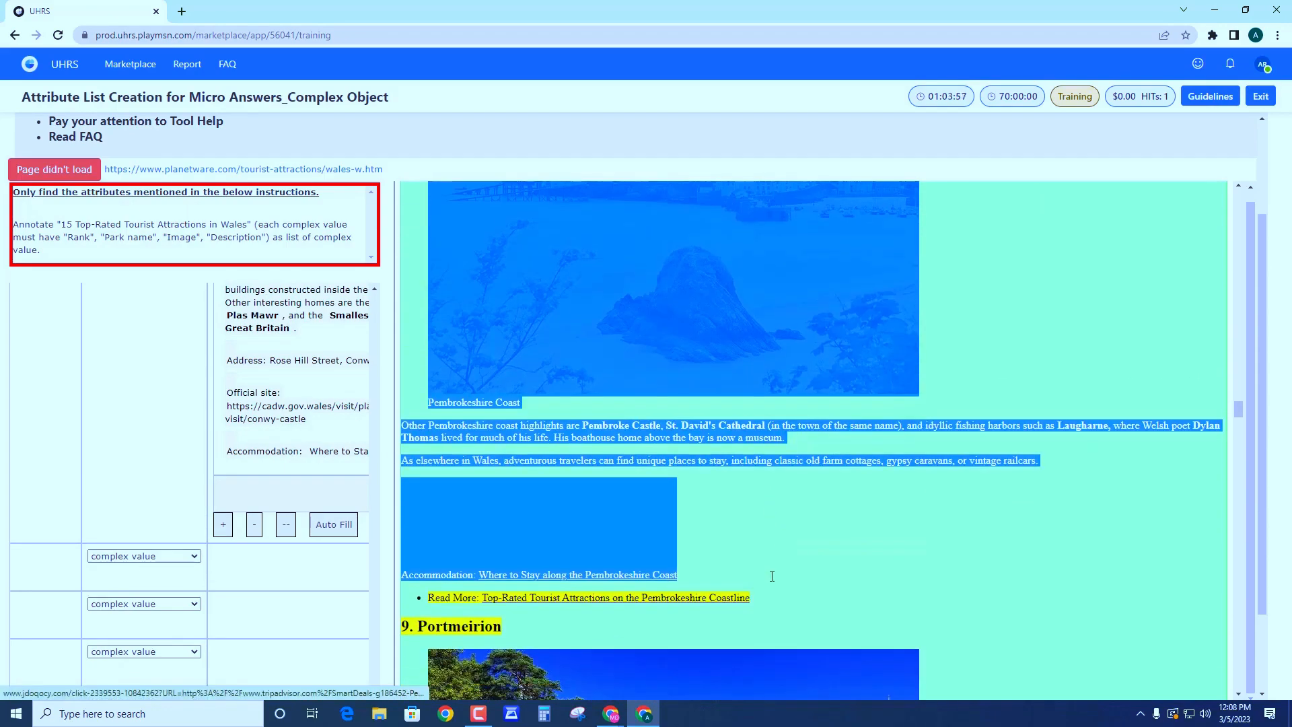
{"action": "left_click", "coordinate": [775, 595]}
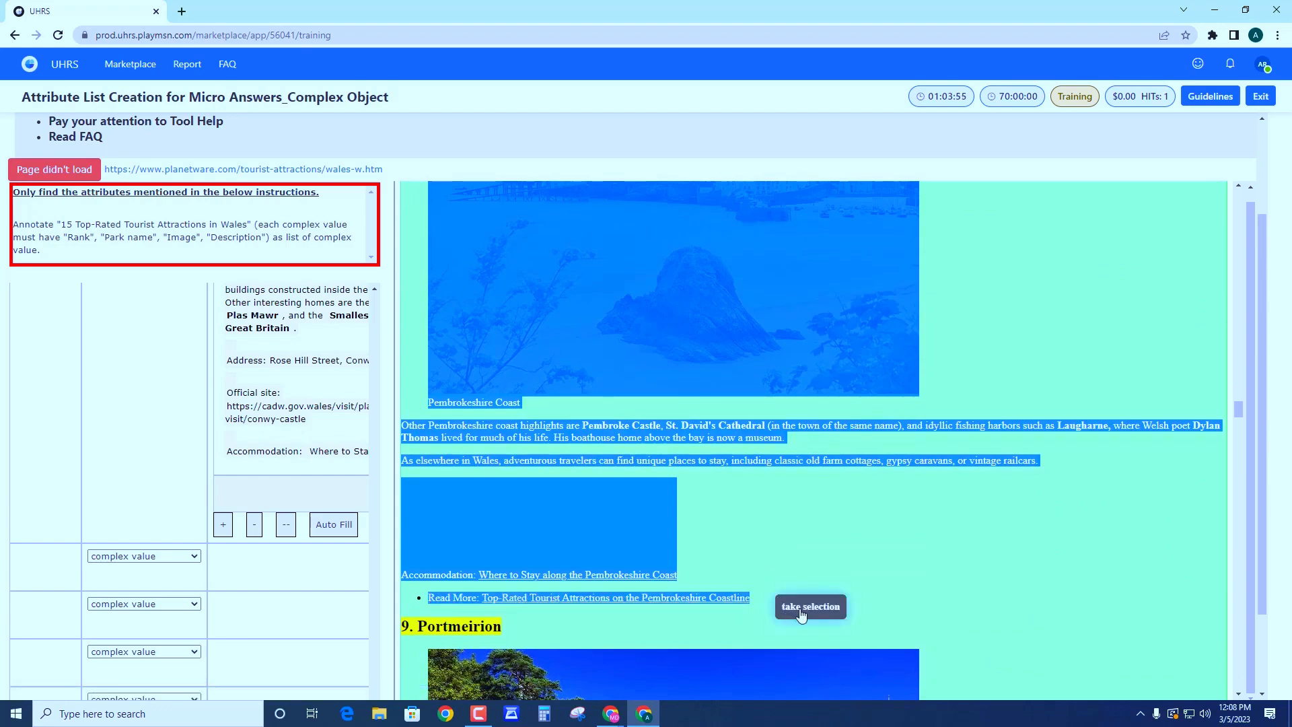
{"action": "left_click", "coordinate": [800, 607]}
{"action": "scroll", "coordinate": [246, 551], "scroll_direction": "down", "scroll_amount": 10}
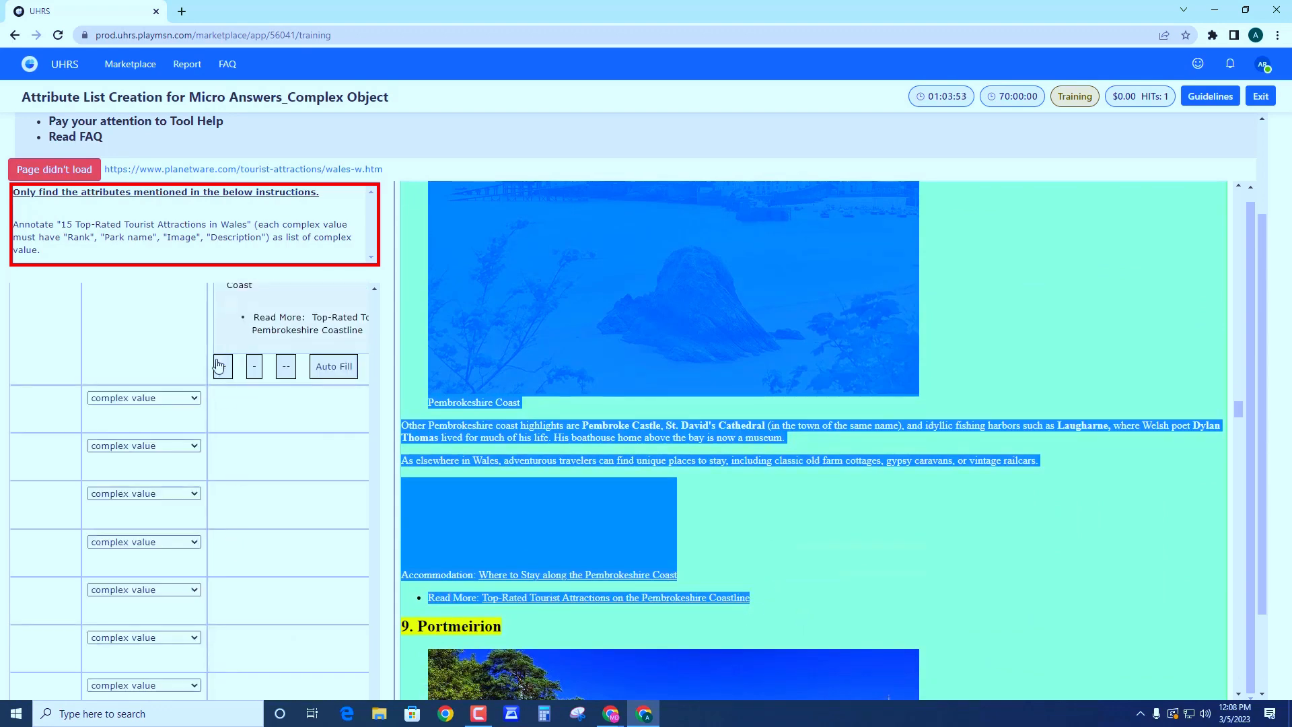
{"action": "left_click", "coordinate": [223, 360]}
Capture the "9. Portmeirion" section, from its heading through the accommodation line, as the ninth list value.
{"action": "scroll", "coordinate": [752, 560], "scroll_direction": "down", "scroll_amount": 2}
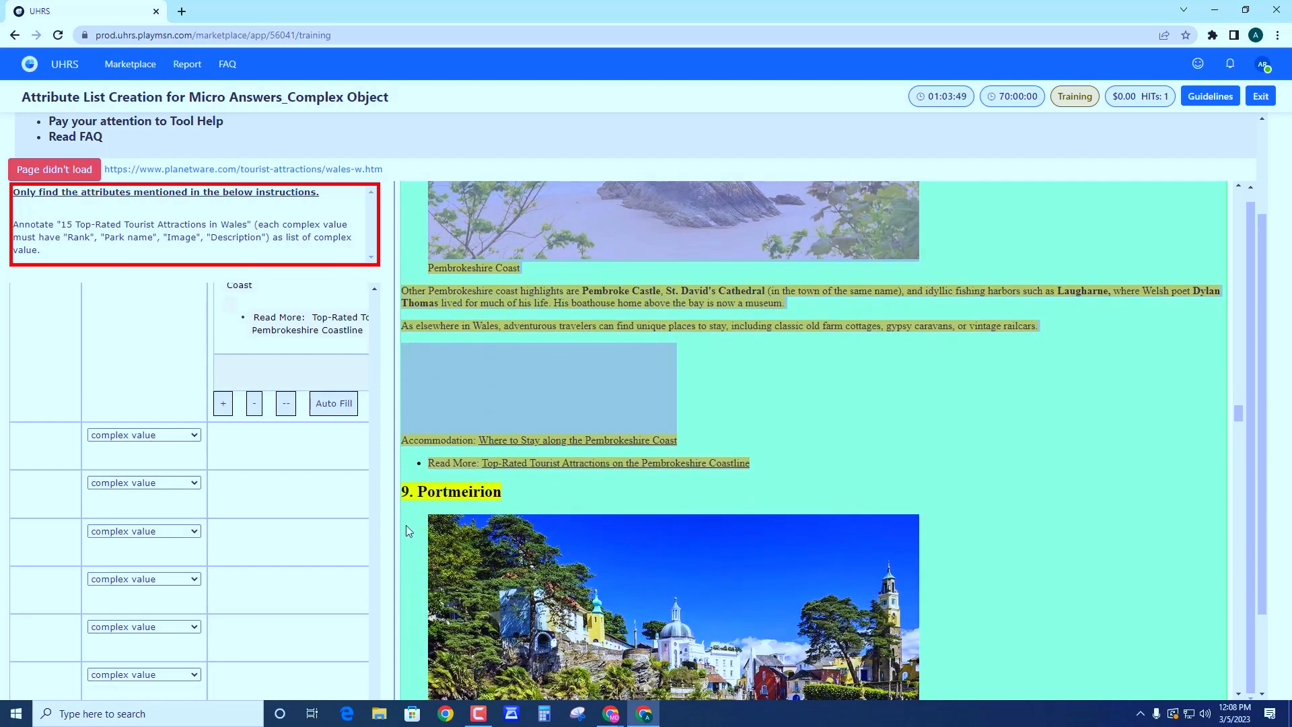
{"action": "left_click_drag", "start_coordinate": [406, 486], "coordinate": [821, 556]}
{"action": "scroll", "coordinate": [871, 605], "scroll_direction": "down", "scroll_amount": 2}
{"action": "left_click", "coordinate": [837, 566]}
{"action": "scroll", "coordinate": [324, 501], "scroll_direction": "down", "scroll_amount": 5}
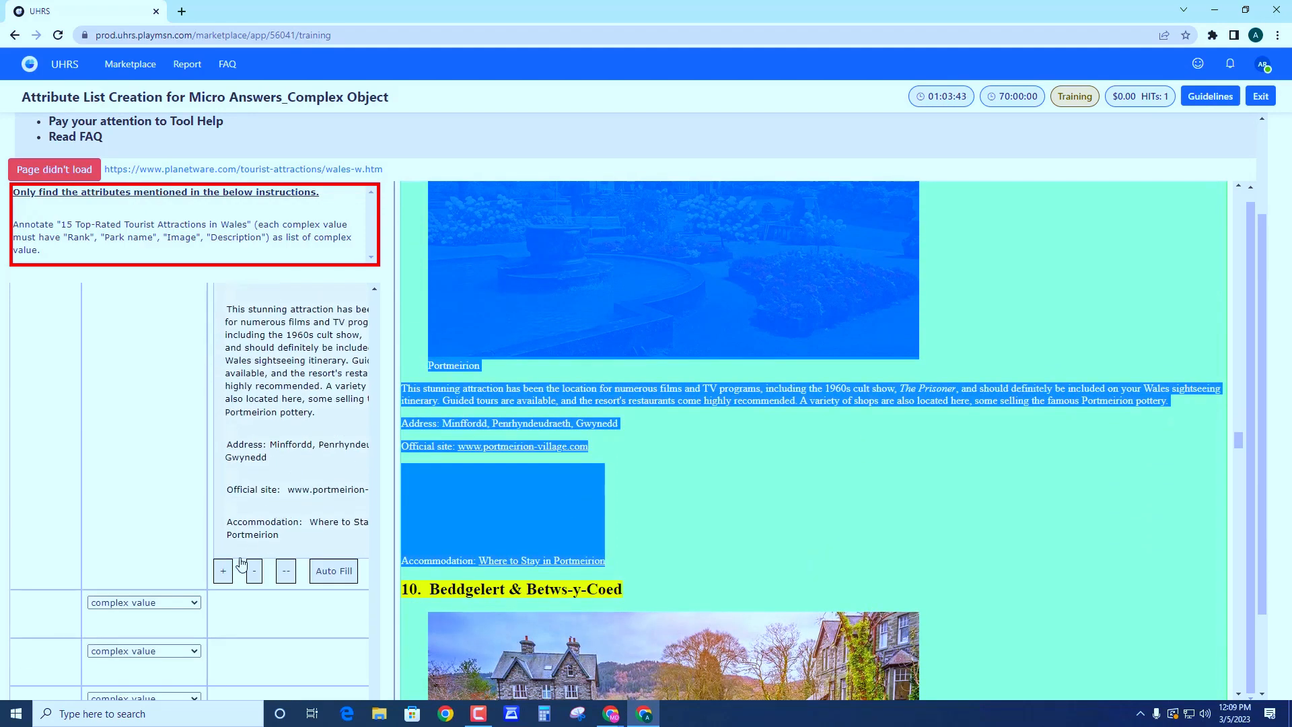
Capture the "10. Beddgelert & Betws-y-Coed" section through its last paragraph as the tenth list value, and add another entry.
{"action": "scroll", "coordinate": [431, 524], "scroll_direction": "down", "scroll_amount": 1}
{"action": "left_click_drag", "start_coordinate": [403, 523], "coordinate": [783, 581]}
{"action": "scroll", "coordinate": [870, 627], "scroll_direction": "down", "scroll_amount": 5}
{"action": "scroll", "coordinate": [871, 627], "scroll_direction": "down", "scroll_amount": 2}
{"action": "left_click", "coordinate": [790, 583]}
{"action": "scroll", "coordinate": [330, 554], "scroll_direction": "down", "scroll_amount": 5}
{"action": "left_click", "coordinate": [231, 472]}
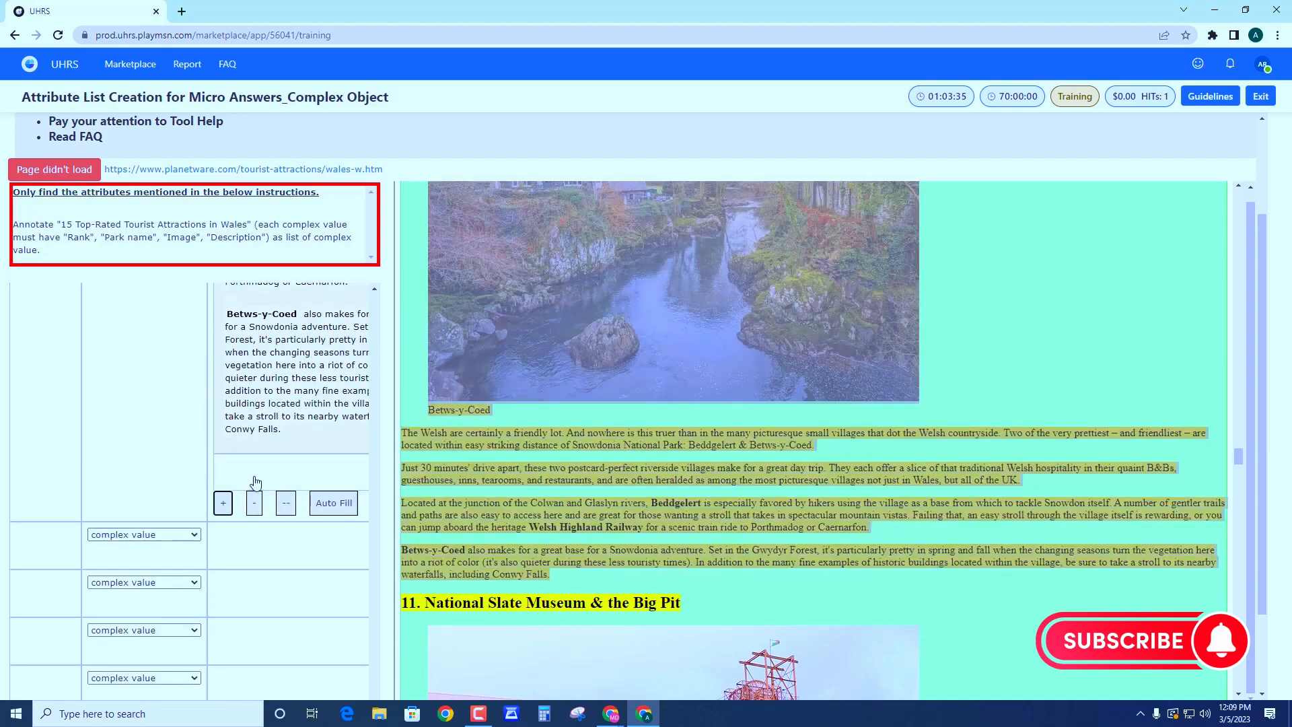
Capture the "11. National Slate Museum & the Big Pit" section through its official site as the eleventh list value, and add another entry.
{"action": "scroll", "coordinate": [675, 600], "scroll_direction": "down", "scroll_amount": 4}
{"action": "left_click_drag", "start_coordinate": [406, 333], "coordinate": [721, 527]}
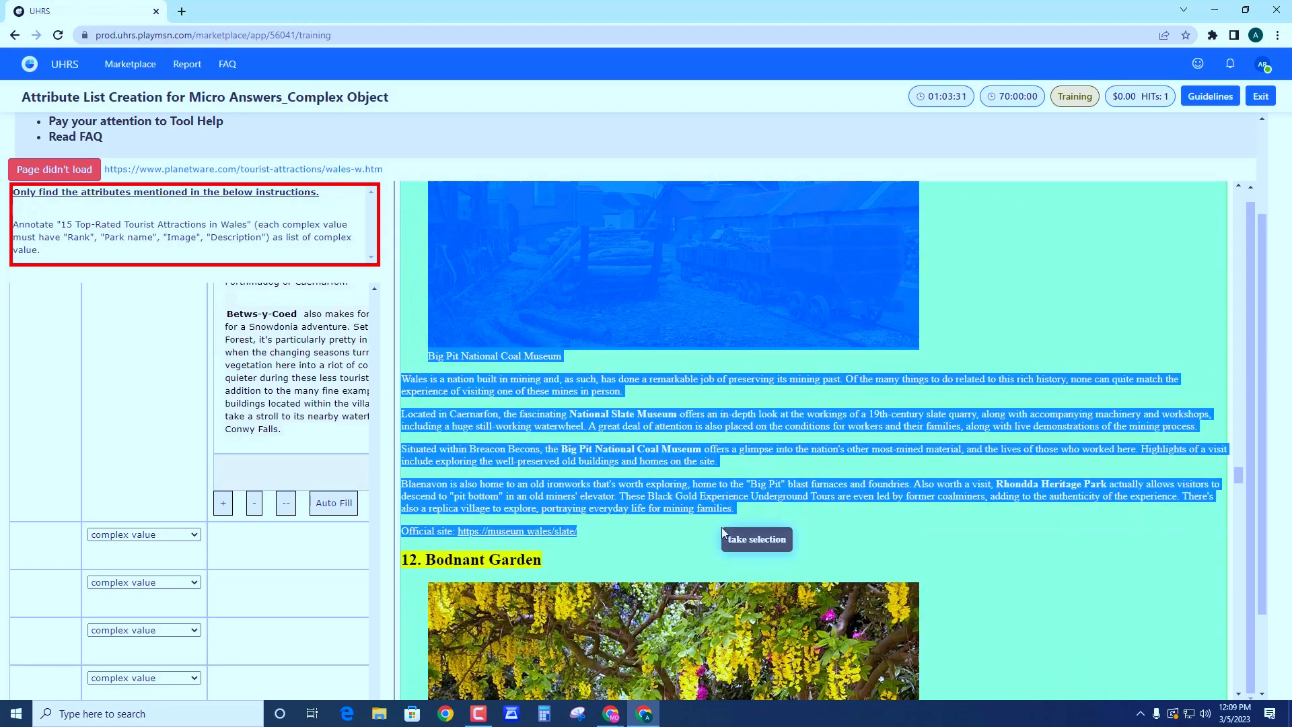
{"action": "left_click", "coordinate": [767, 538]}
{"action": "scroll", "coordinate": [266, 548], "scroll_direction": "down", "scroll_amount": 5}
{"action": "scroll", "coordinate": [265, 548], "scroll_direction": "down", "scroll_amount": 3}
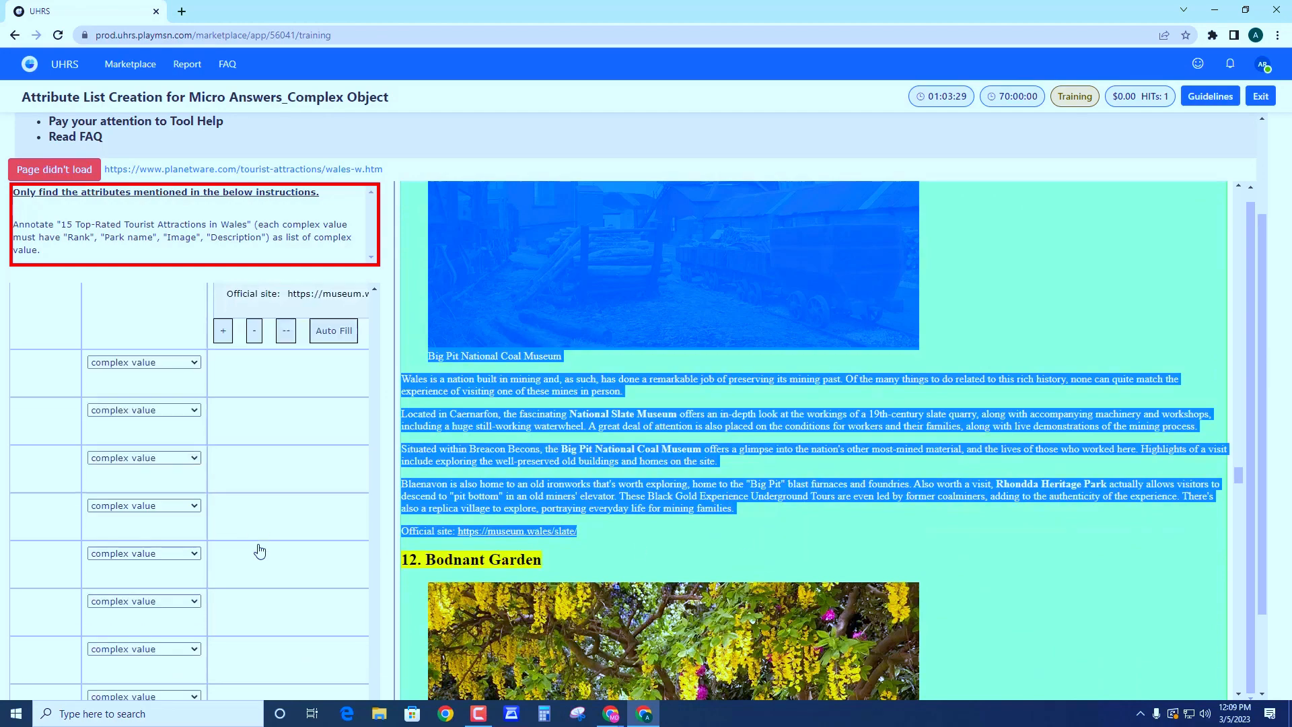
{"action": "left_click", "coordinate": [223, 337]}
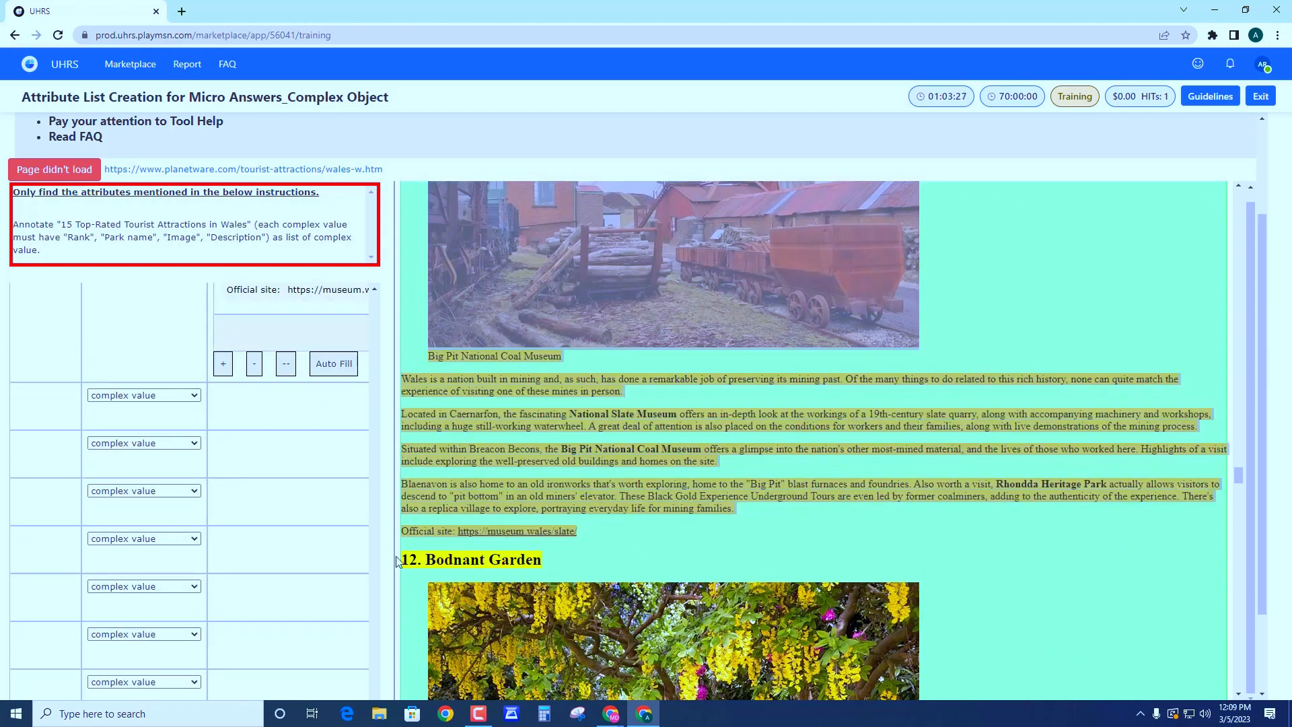
Capture the "12. Bodnant Garden" section through its official site as the twelfth list value, and add another entry.
{"action": "left_click_drag", "start_coordinate": [404, 555], "coordinate": [741, 407]}
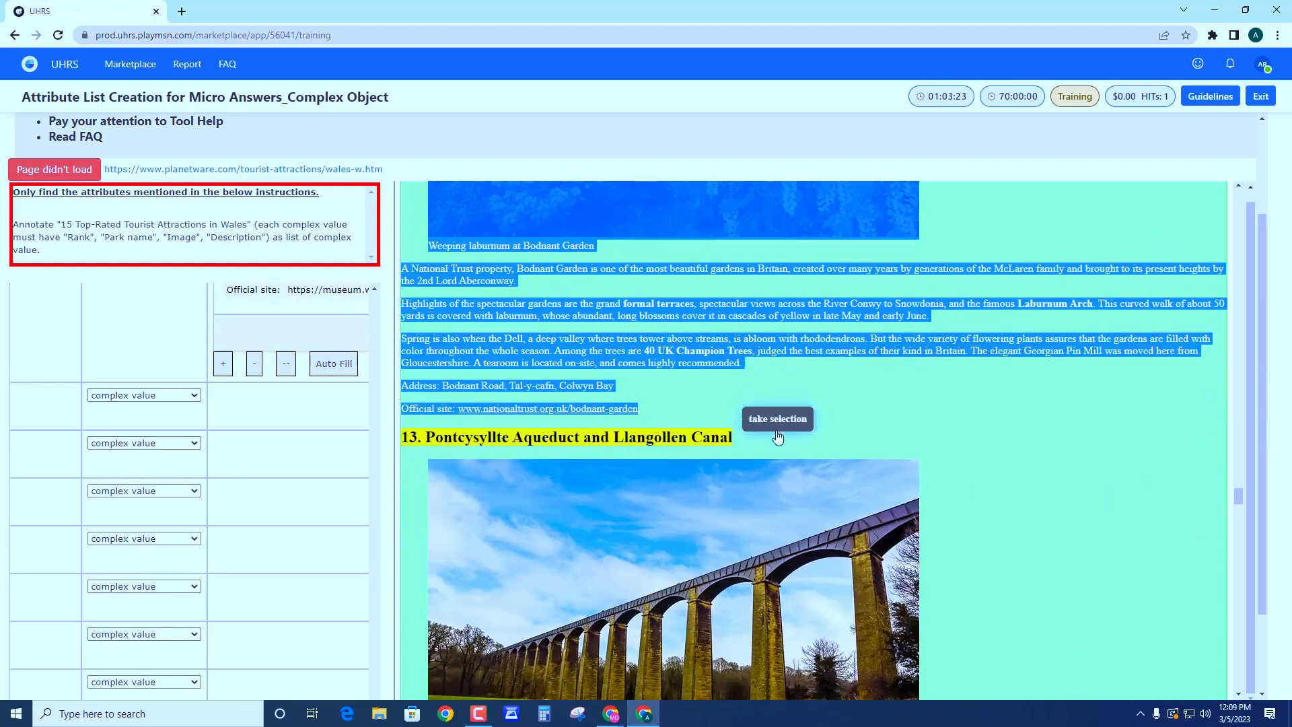
{"action": "left_click", "coordinate": [779, 419]}
{"action": "scroll", "coordinate": [276, 592], "scroll_direction": "down", "scroll_amount": 5}
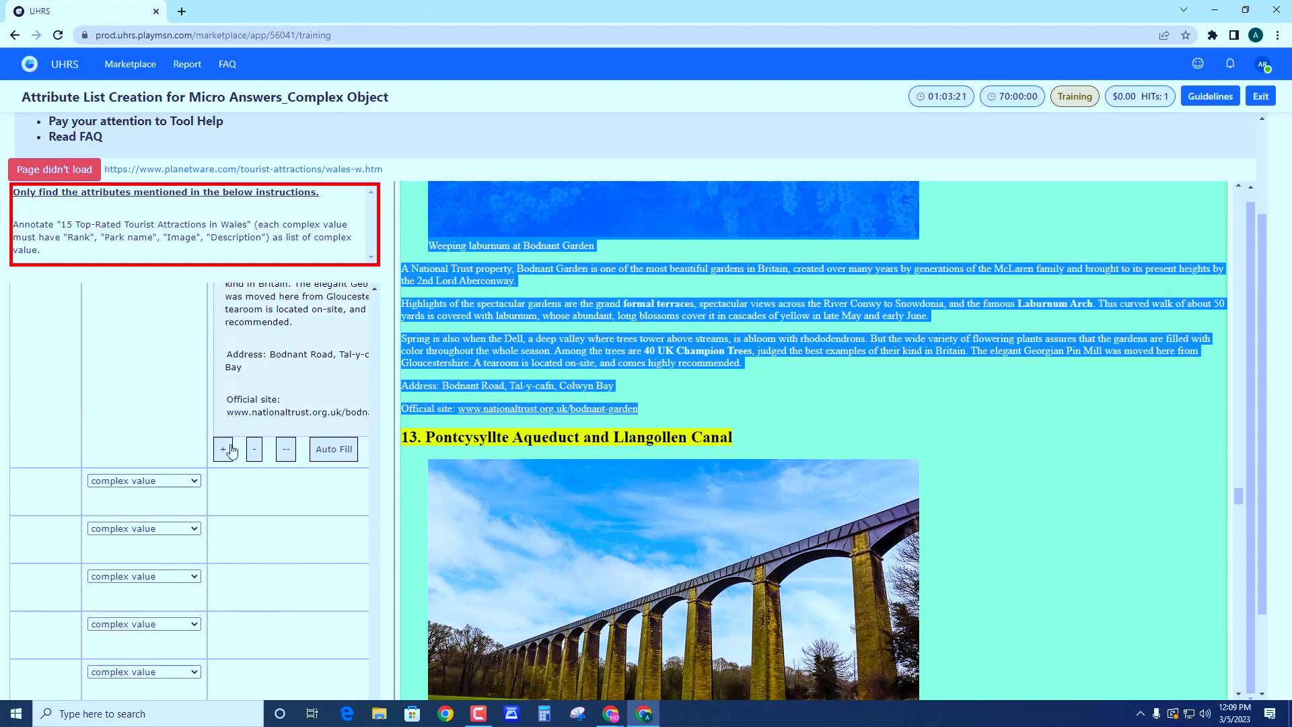
{"action": "left_click", "coordinate": [231, 458]}
Capture the "13. Pontcysyllte Aqueduct and Llangollen Canal" section through its official site as the thirteenth list value, and add another entry.
{"action": "left_click_drag", "start_coordinate": [410, 439], "coordinate": [700, 584]}
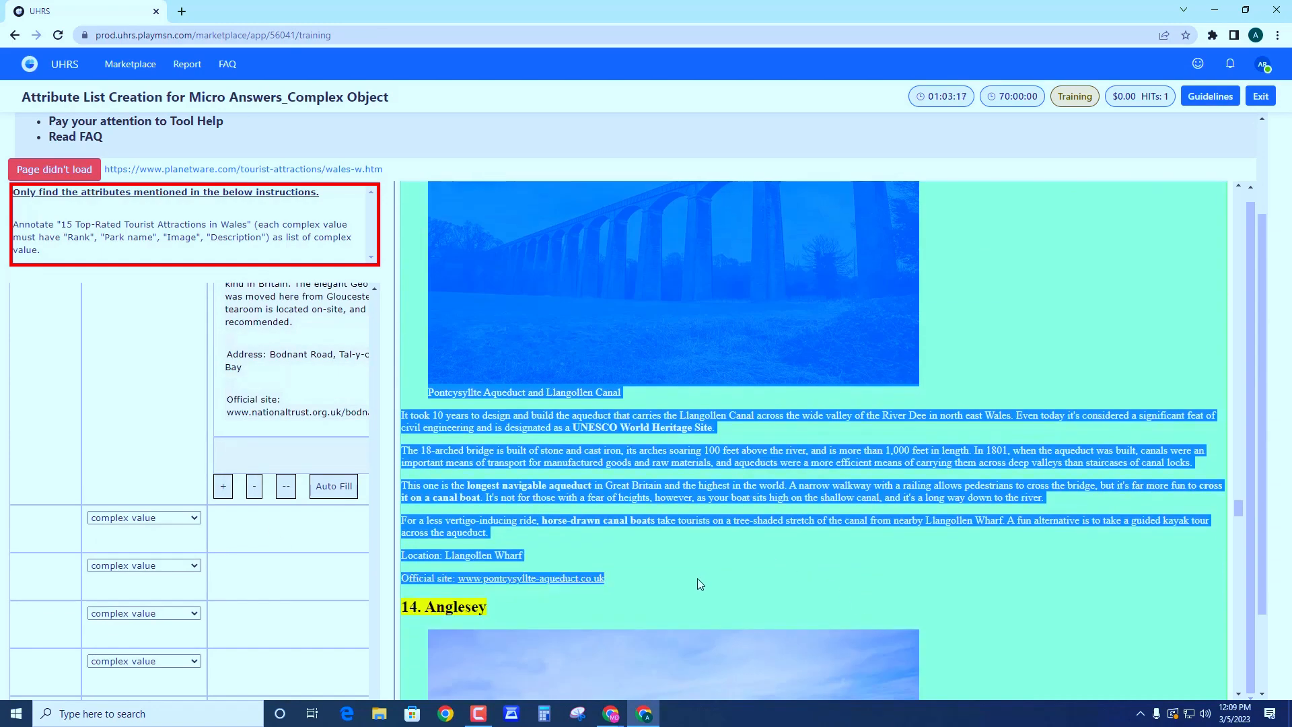
{"action": "left_click", "coordinate": [750, 591]}
{"action": "scroll", "coordinate": [200, 533], "scroll_direction": "down", "scroll_amount": 5}
{"action": "scroll", "coordinate": [205, 538], "scroll_direction": "down", "scroll_amount": 5}
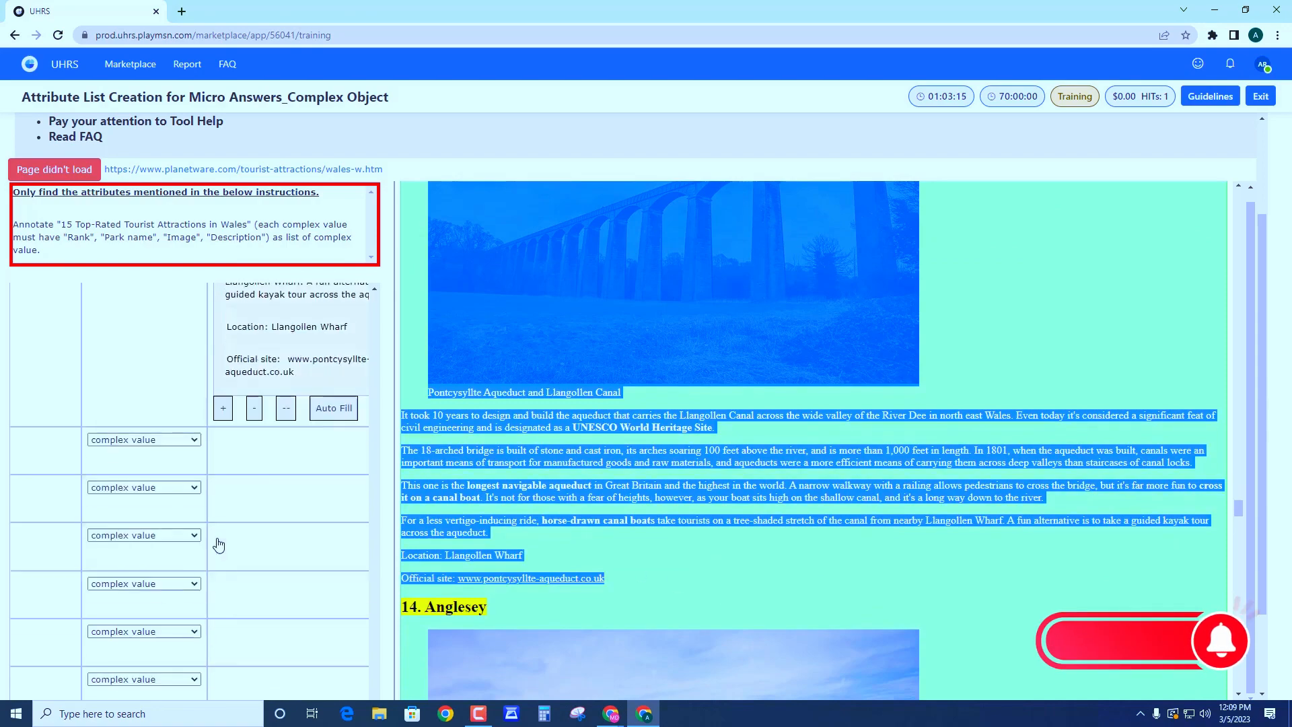
{"action": "left_click", "coordinate": [217, 405]}
{"action": "scroll", "coordinate": [435, 558], "scroll_direction": "down", "scroll_amount": 3}
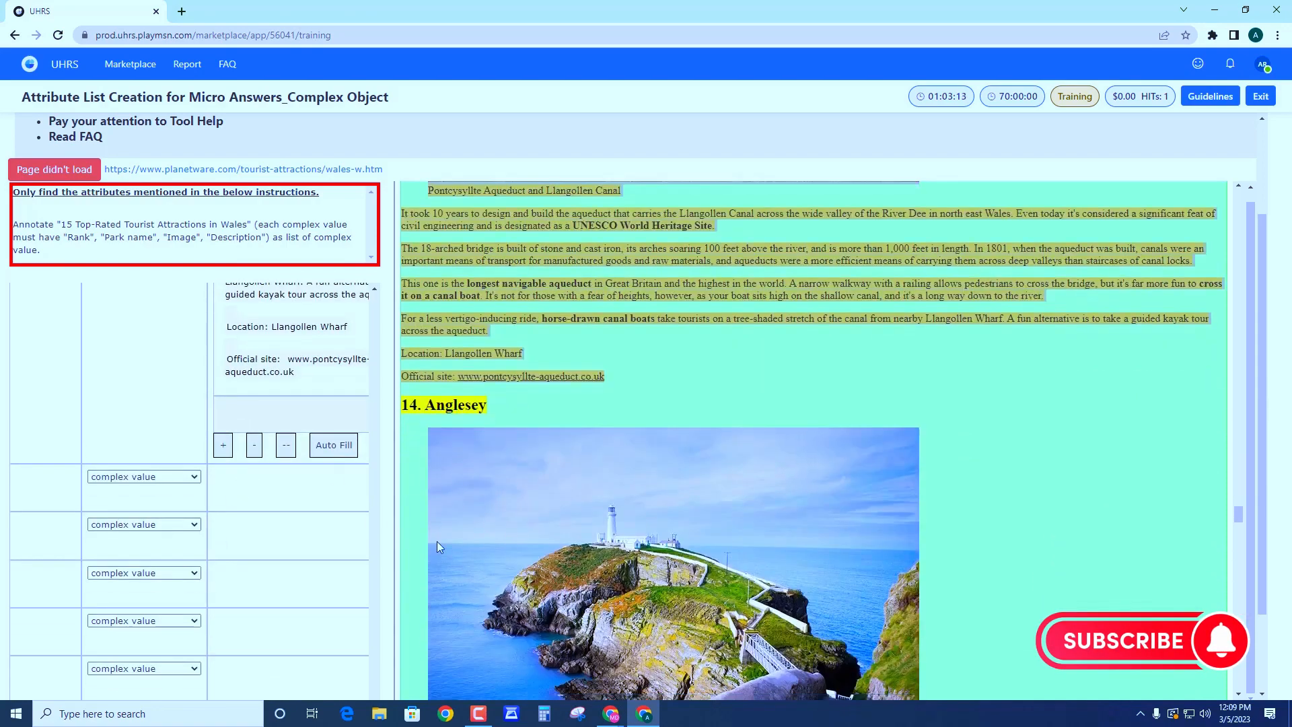
Capture the "14. Anglesey" section through its accommodation line as the fourteenth list value, and add another entry.
{"action": "left_click_drag", "start_coordinate": [405, 412], "coordinate": [746, 561]}
{"action": "scroll", "coordinate": [746, 561], "scroll_direction": "down", "scroll_amount": 1}
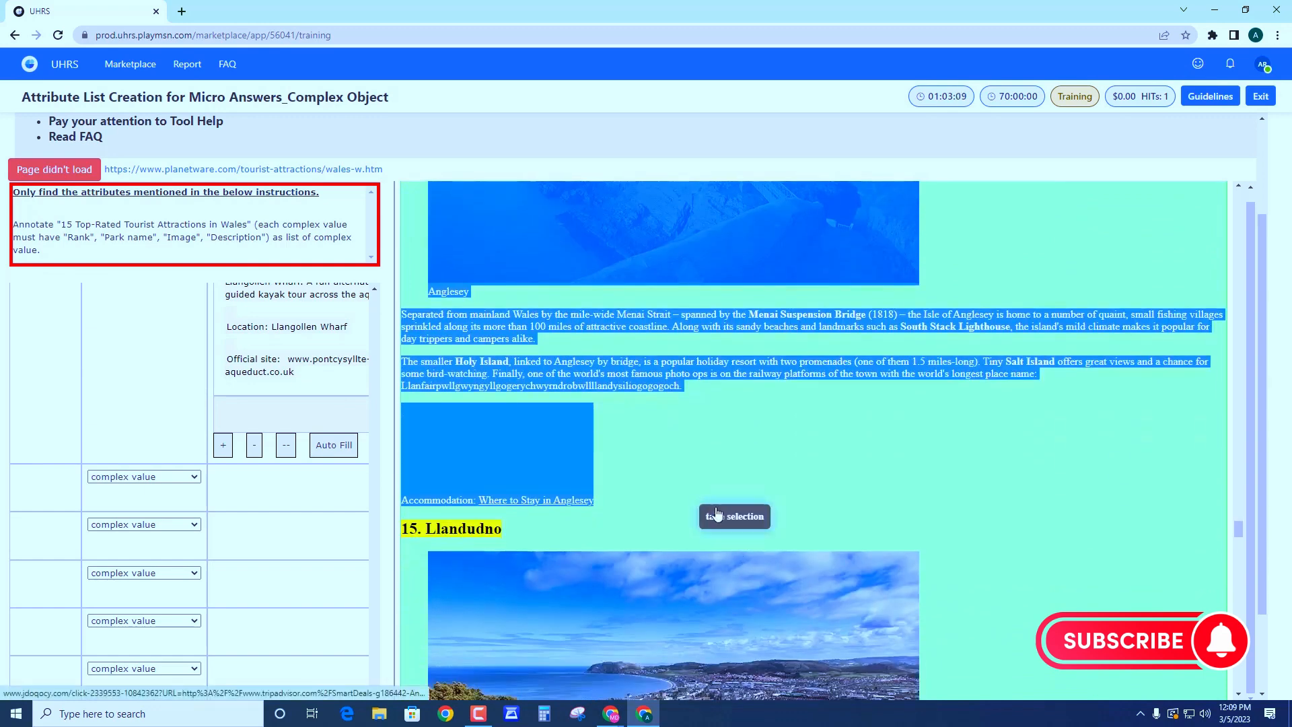
{"action": "left_click", "coordinate": [750, 519]}
{"action": "left_click", "coordinate": [225, 380]}
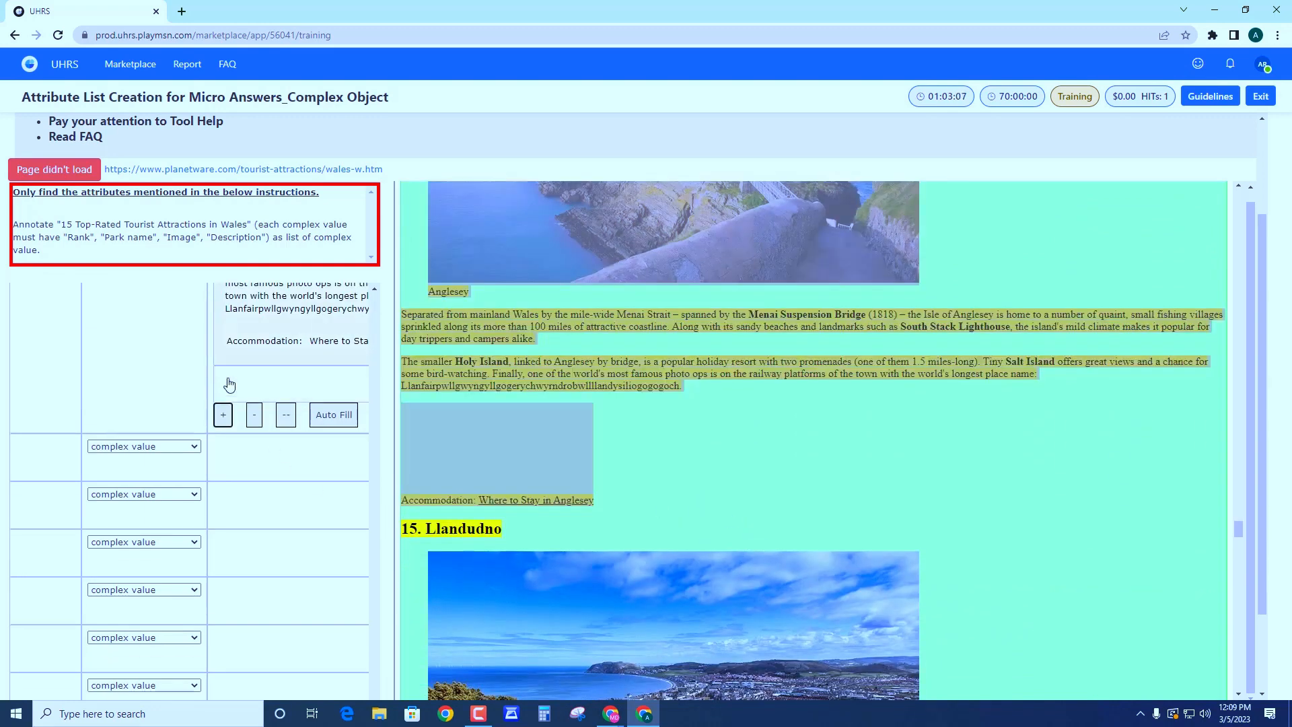
{"action": "scroll", "coordinate": [317, 492], "scroll_direction": "up", "scroll_amount": 10}
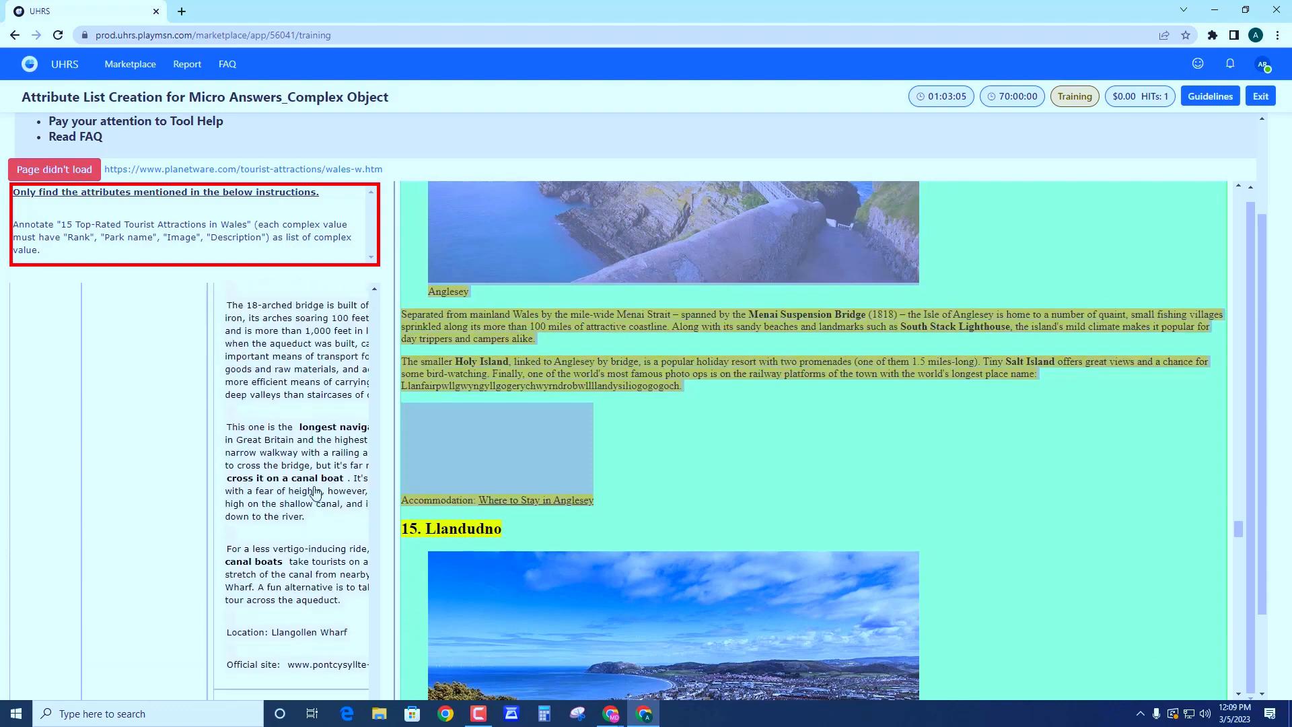
{"action": "scroll", "coordinate": [316, 491], "scroll_direction": "up", "scroll_amount": 3}
{"action": "scroll", "coordinate": [315, 512], "scroll_direction": "down", "scroll_amount": 10}
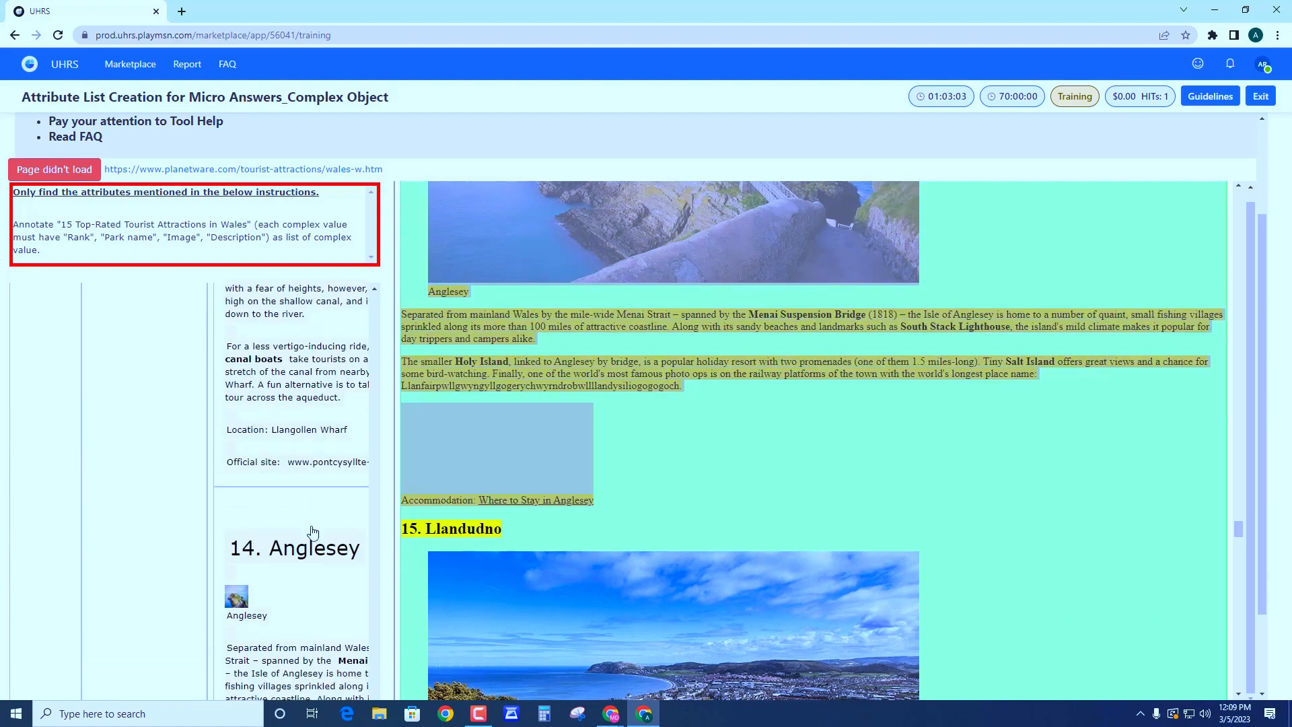
Capture the "15. Llandudno" section through its accommodation line as the fifteenth list value.
{"action": "left_click_drag", "start_coordinate": [401, 523], "coordinate": [684, 470]}
{"action": "scroll", "coordinate": [870, 616], "scroll_direction": "down", "scroll_amount": 6}
{"action": "scroll", "coordinate": [699, 571], "scroll_direction": "down", "scroll_amount": 2}
{"action": "scroll", "coordinate": [685, 471], "scroll_direction": "down", "scroll_amount": 4}
{"action": "scroll", "coordinate": [684, 470], "scroll_direction": "up", "scroll_amount": 3}
{"action": "scroll", "coordinate": [684, 471], "scroll_direction": "up", "scroll_amount": 2}
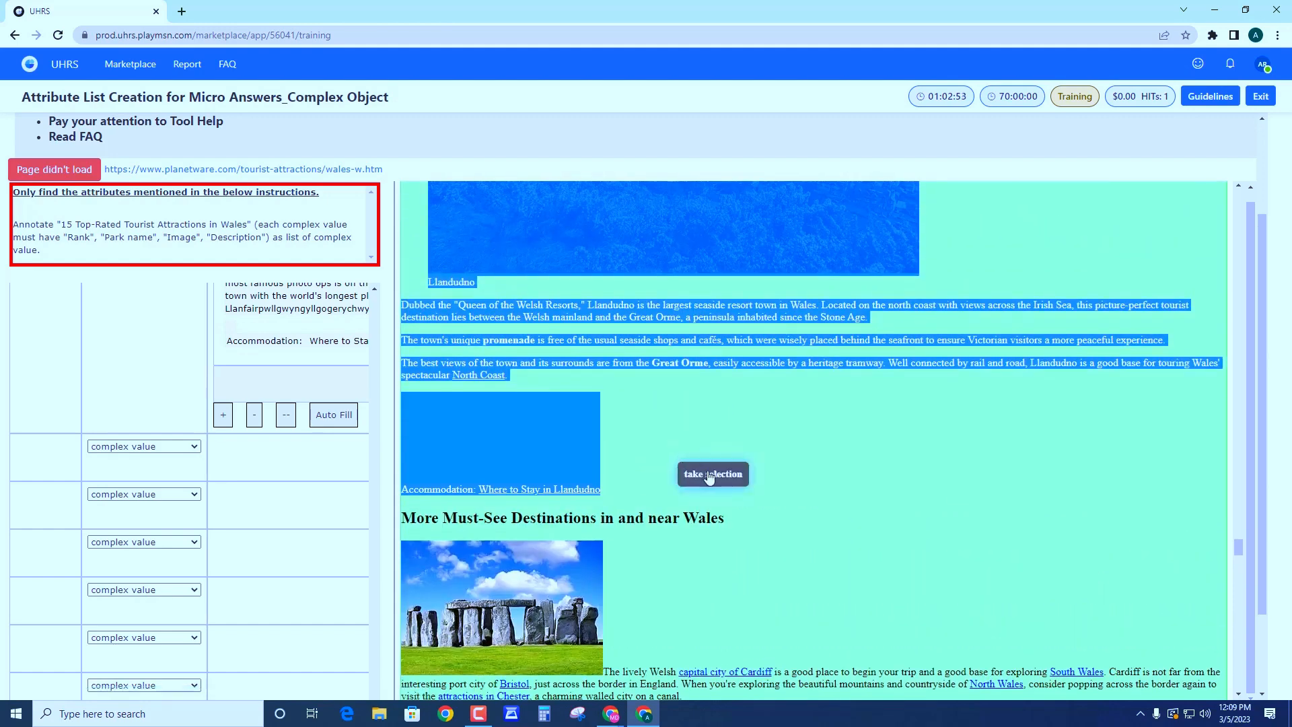
{"action": "left_click", "coordinate": [710, 474]}
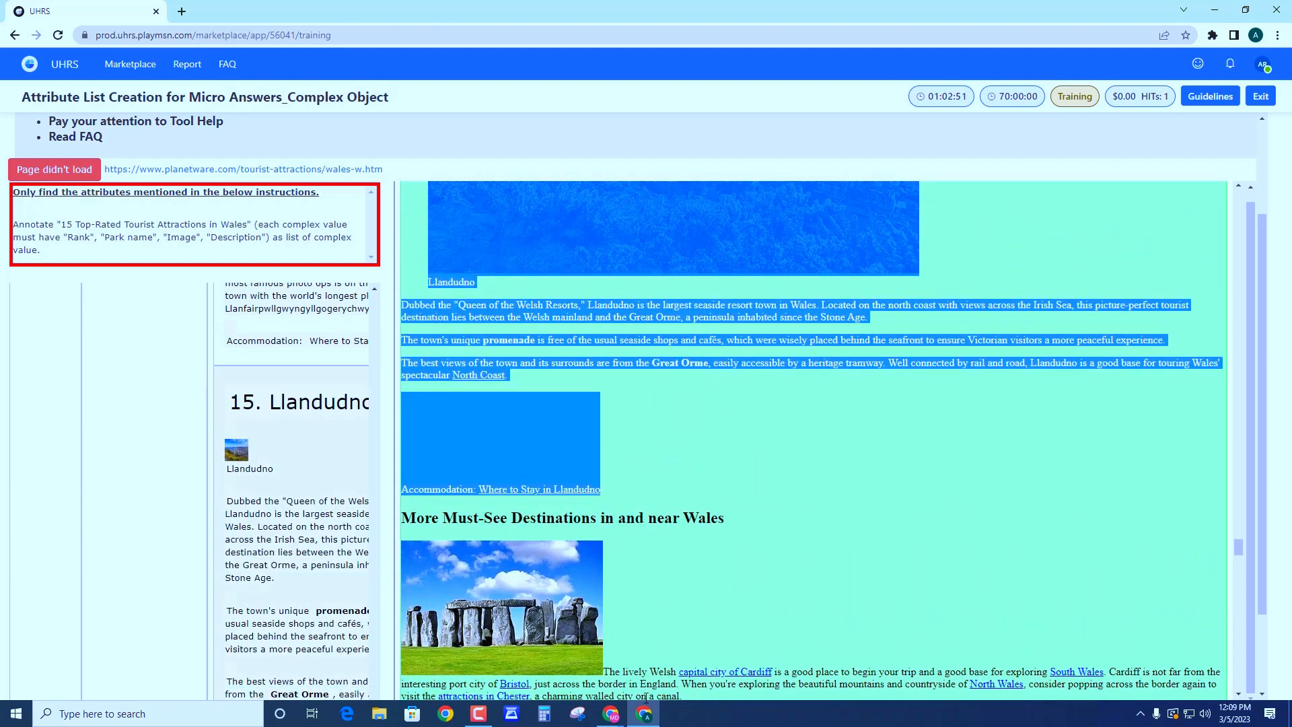
Check the captured attraction entries against the instructions and submit all annotations for the task.
{"action": "scroll", "coordinate": [242, 451], "scroll_direction": "down", "scroll_amount": 1}
{"action": "scroll", "coordinate": [300, 456], "scroll_direction": "up", "scroll_amount": 3}
{"action": "left_click_drag", "start_coordinate": [106, 227], "coordinate": [140, 227]}
{"action": "scroll", "coordinate": [296, 497], "scroll_direction": "up", "scroll_amount": 5}
{"action": "scroll", "coordinate": [304, 520], "scroll_direction": "down", "scroll_amount": 12}
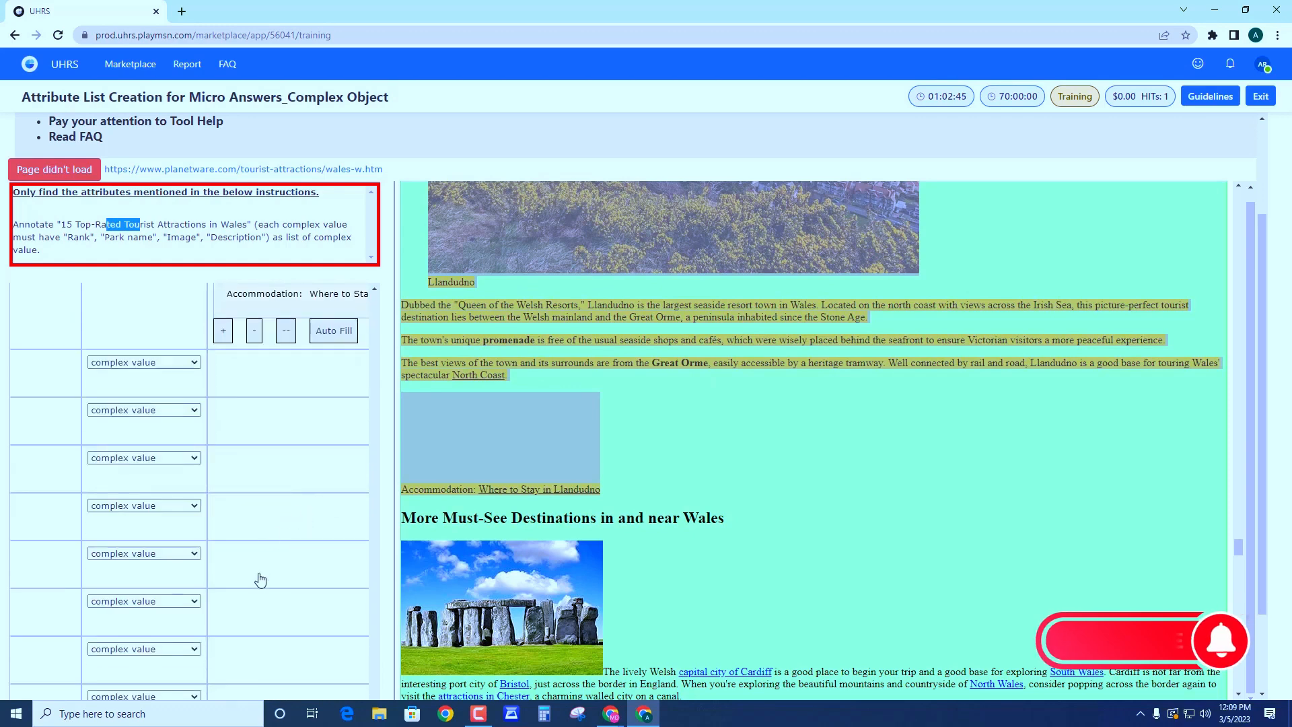
{"action": "scroll", "coordinate": [343, 620], "scroll_direction": "down", "scroll_amount": 2}
{"action": "left_click_drag", "start_coordinate": [373, 661], "coordinate": [379, 652]}
{"action": "scroll", "coordinate": [380, 653], "scroll_direction": "up", "scroll_amount": 2}
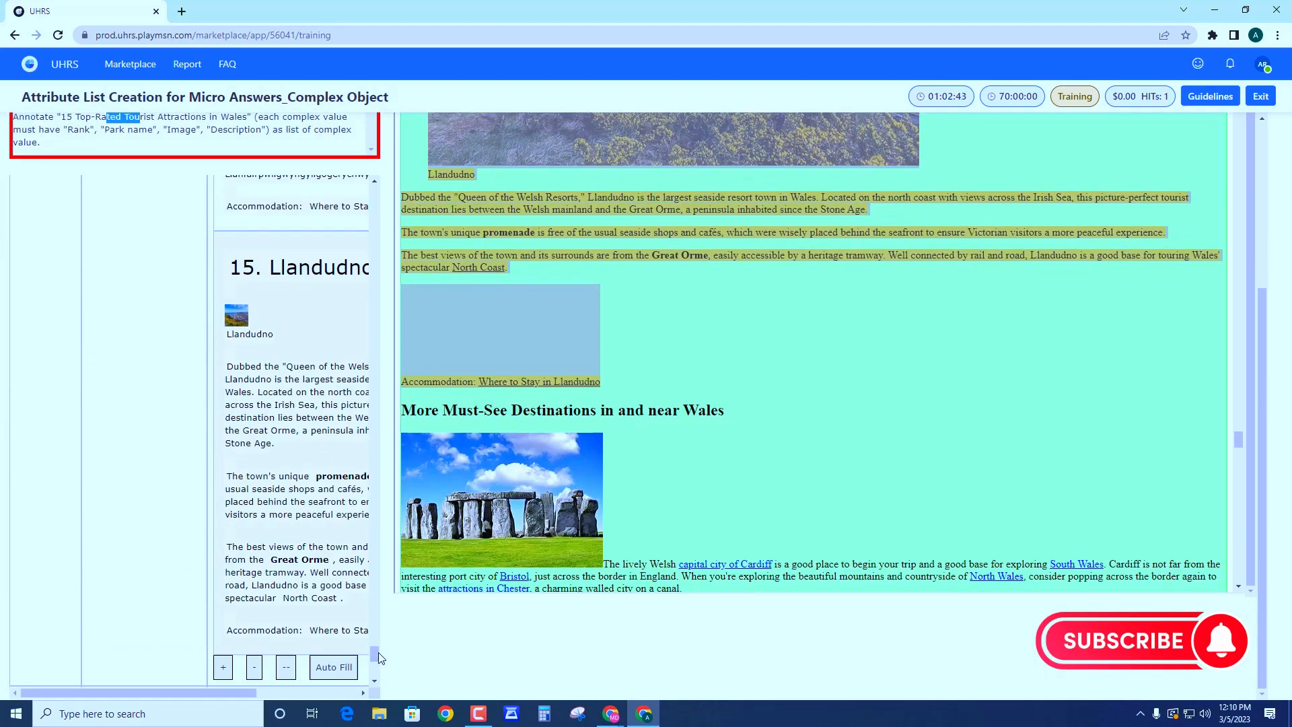
{"action": "scroll", "coordinate": [374, 658], "scroll_direction": "down", "scroll_amount": 5}
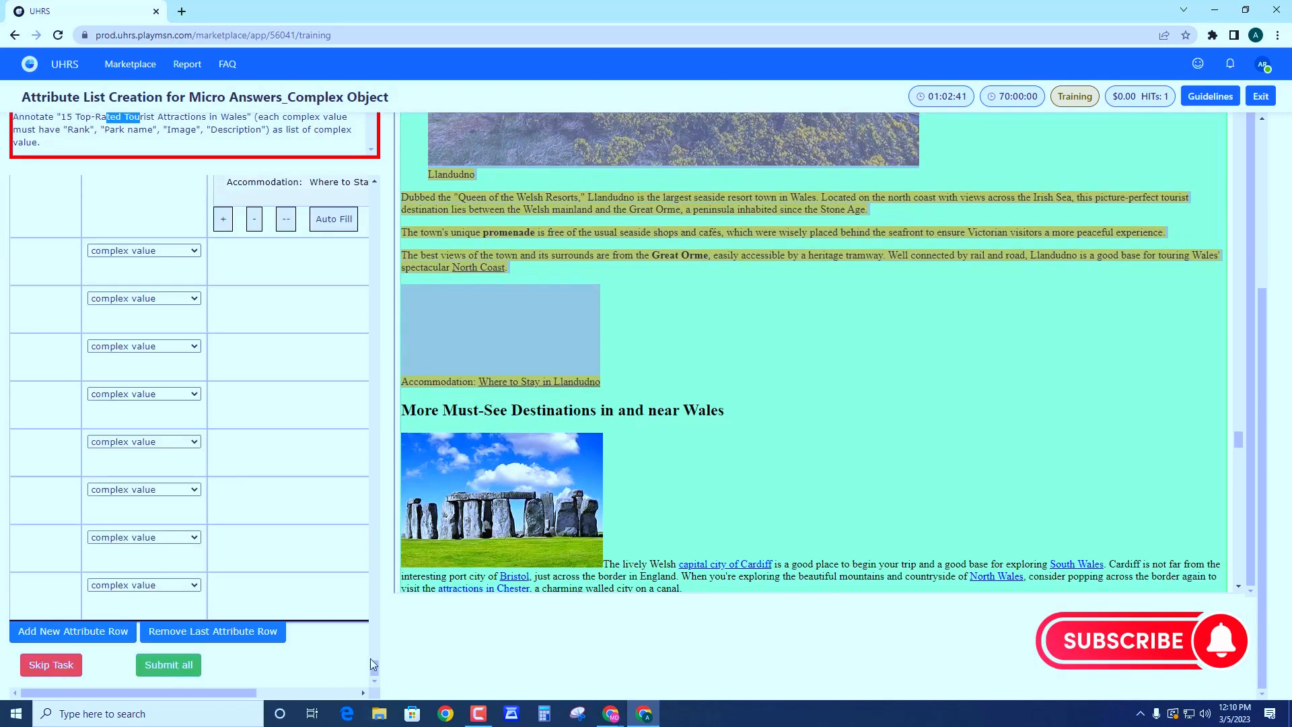
{"action": "left_click", "coordinate": [187, 668]}
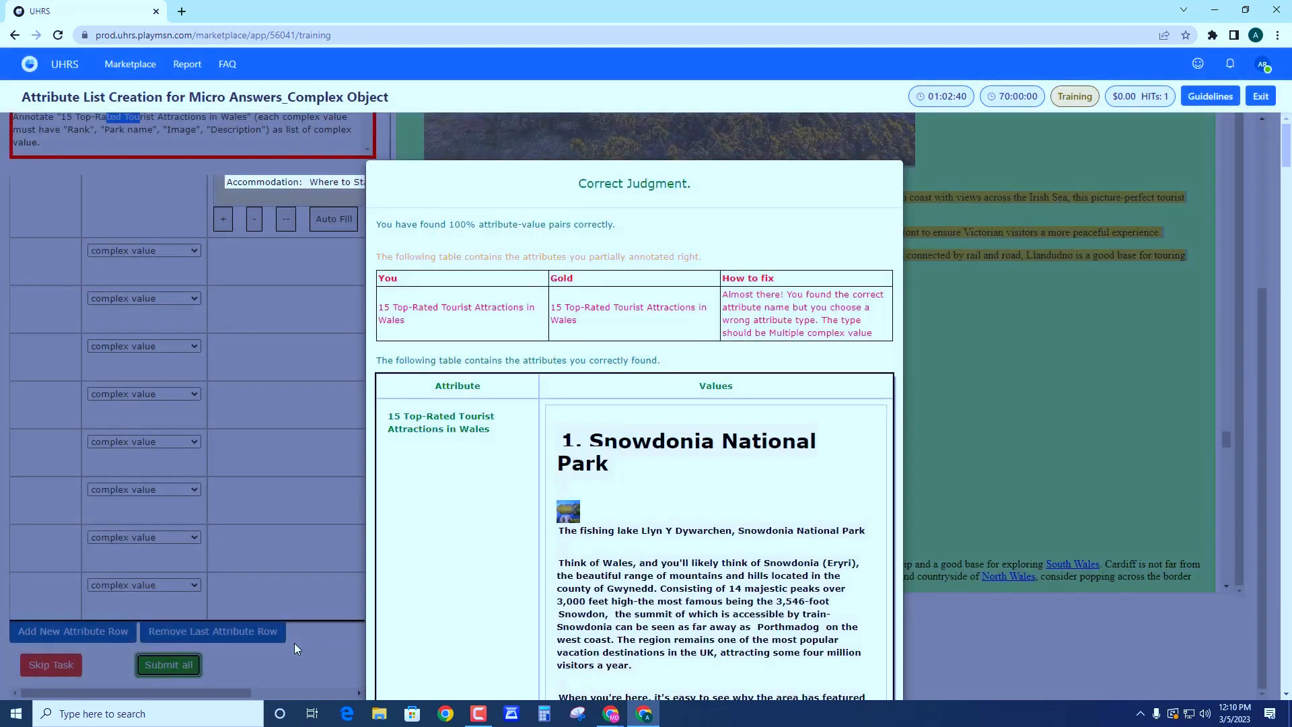
Examine the judgment feedback, including the partially correct attribute and the list of correctly found attraction values.
{"action": "left_click_drag", "start_coordinate": [615, 225], "coordinate": [584, 228]}
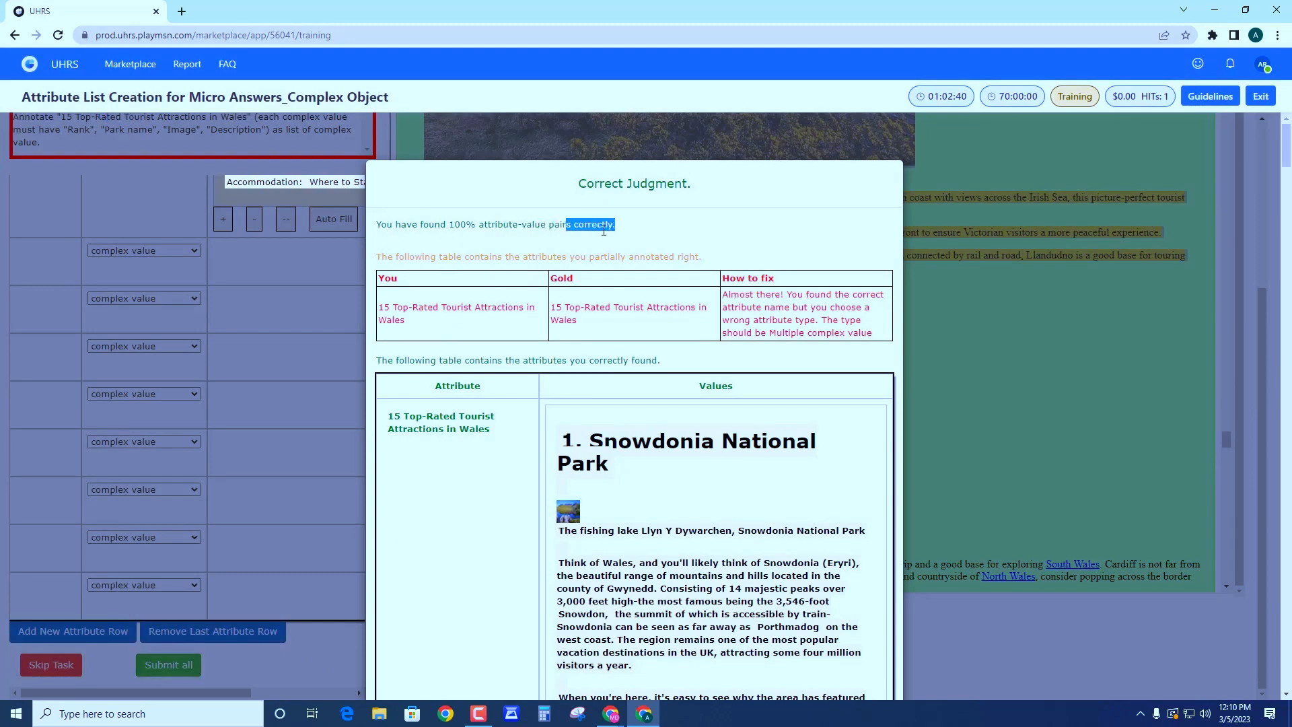
{"action": "scroll", "coordinate": [713, 433], "scroll_direction": "down", "scroll_amount": 5}
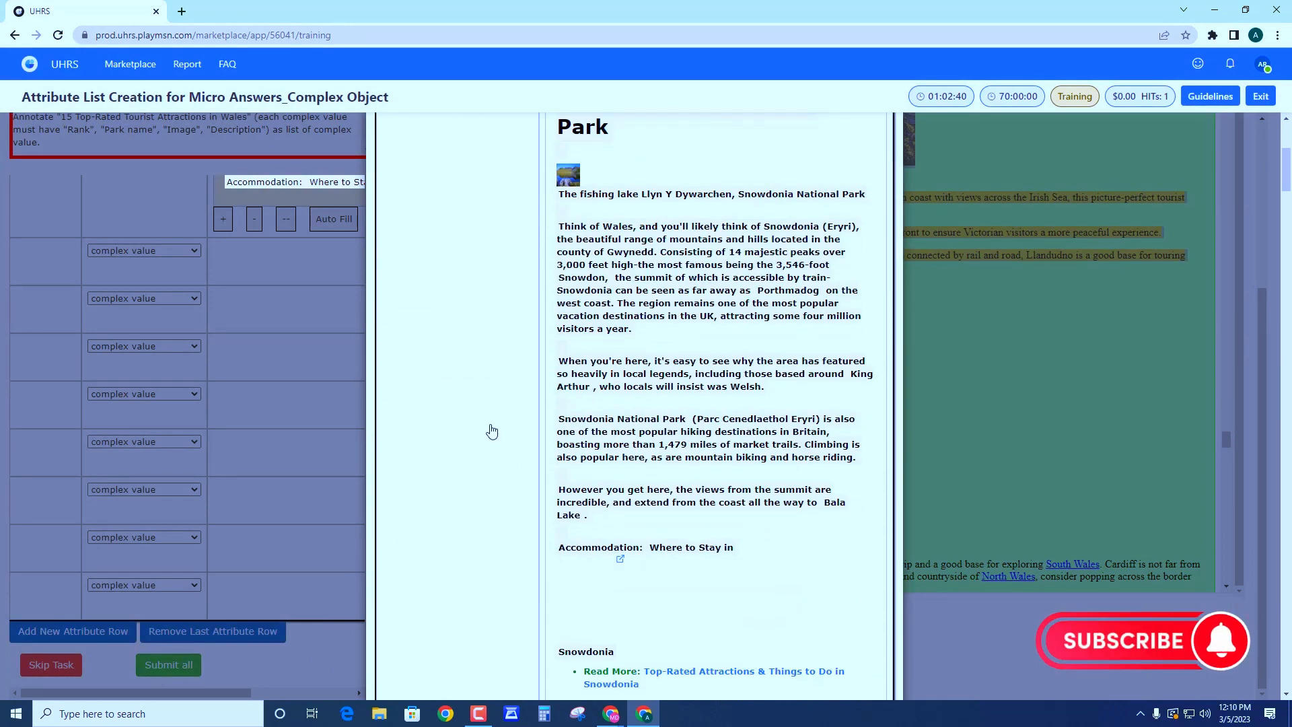
{"action": "left_click", "coordinate": [767, 598]}
{"action": "left_click", "coordinate": [317, 13]}
{"action": "scroll", "coordinate": [391, 552], "scroll_direction": "down", "scroll_amount": 5}
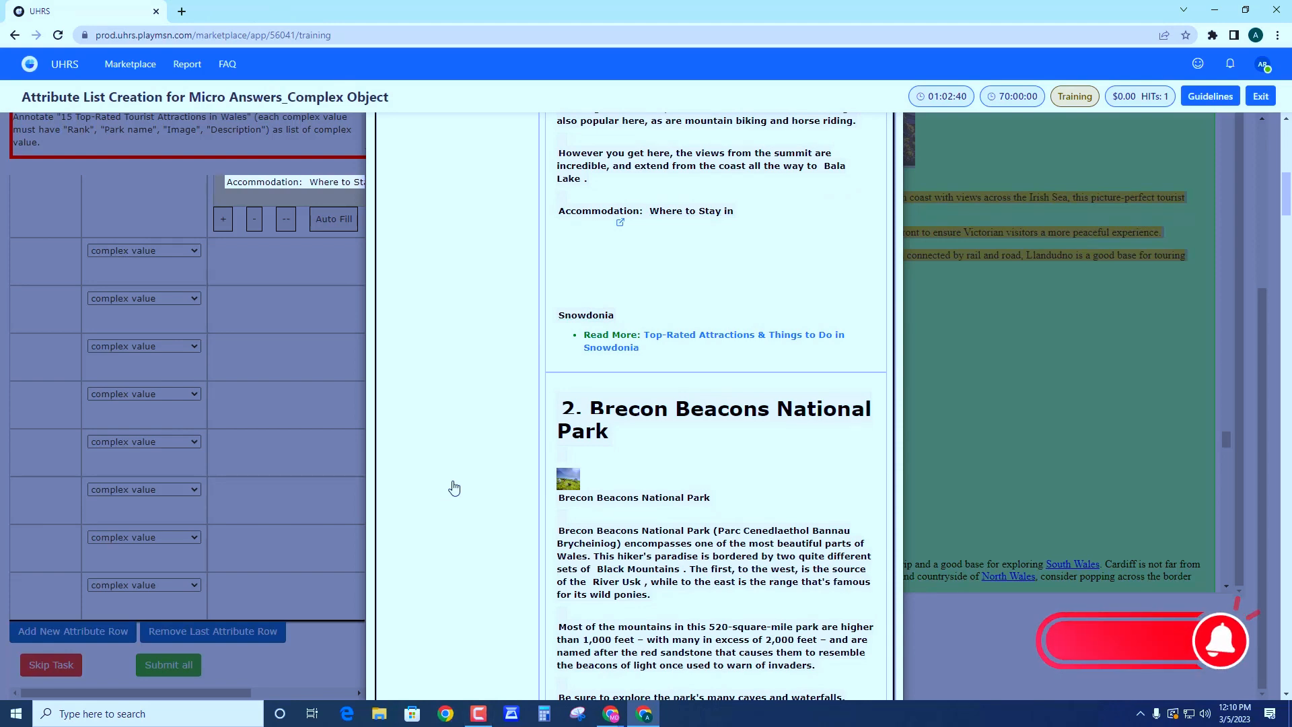
{"action": "scroll", "coordinate": [670, 506], "scroll_direction": "down", "scroll_amount": 8}
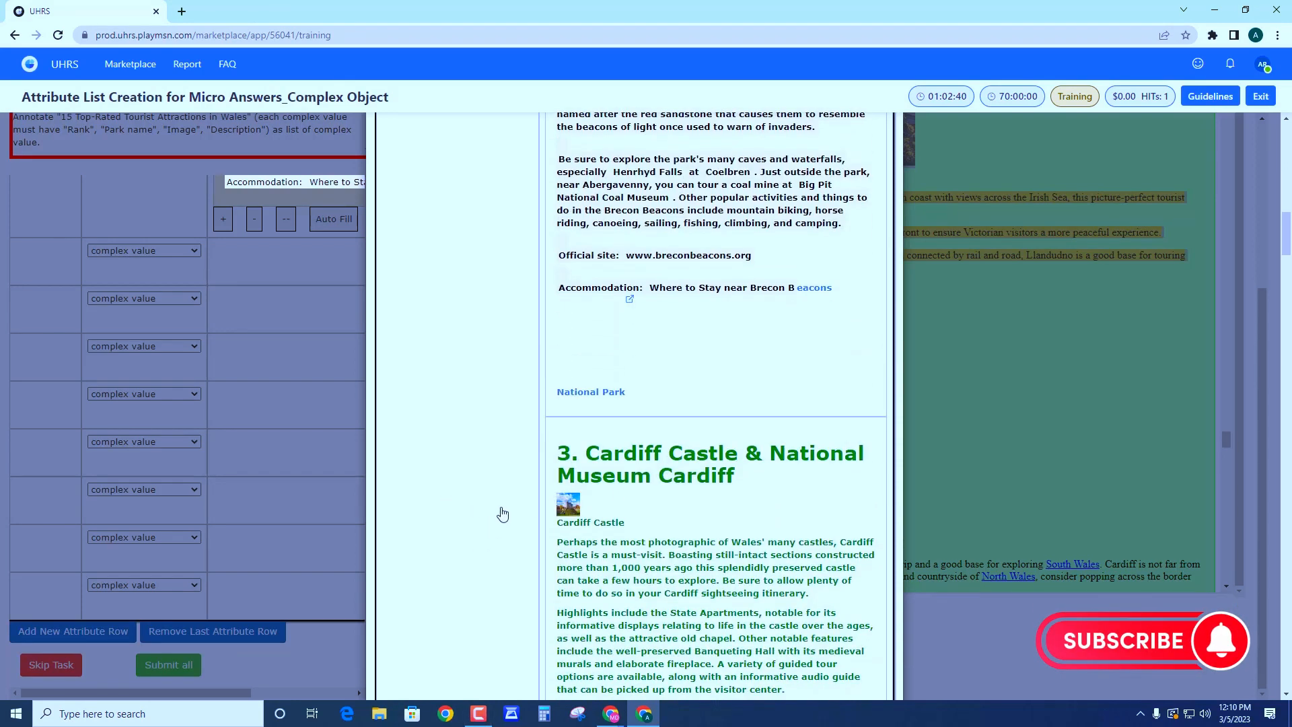
{"action": "scroll", "coordinate": [509, 510], "scroll_direction": "down", "scroll_amount": 20}
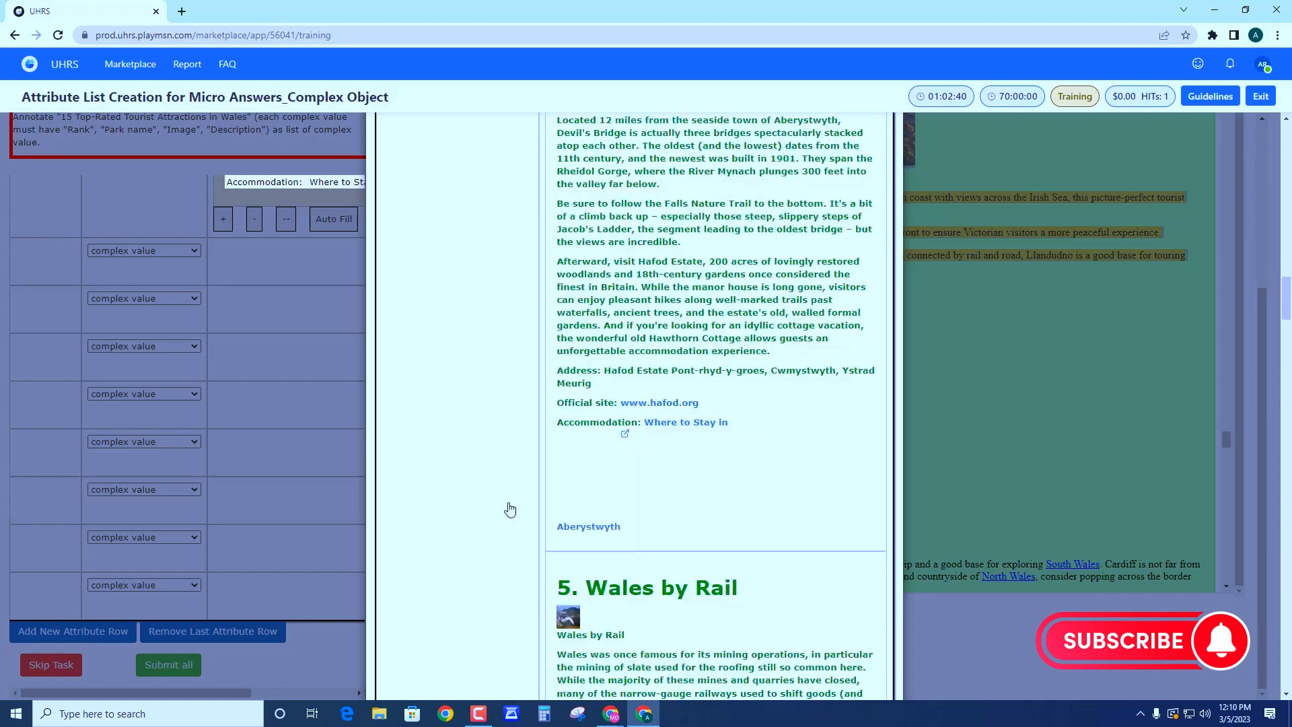
{"action": "scroll", "coordinate": [510, 509], "scroll_direction": "down", "scroll_amount": 20}
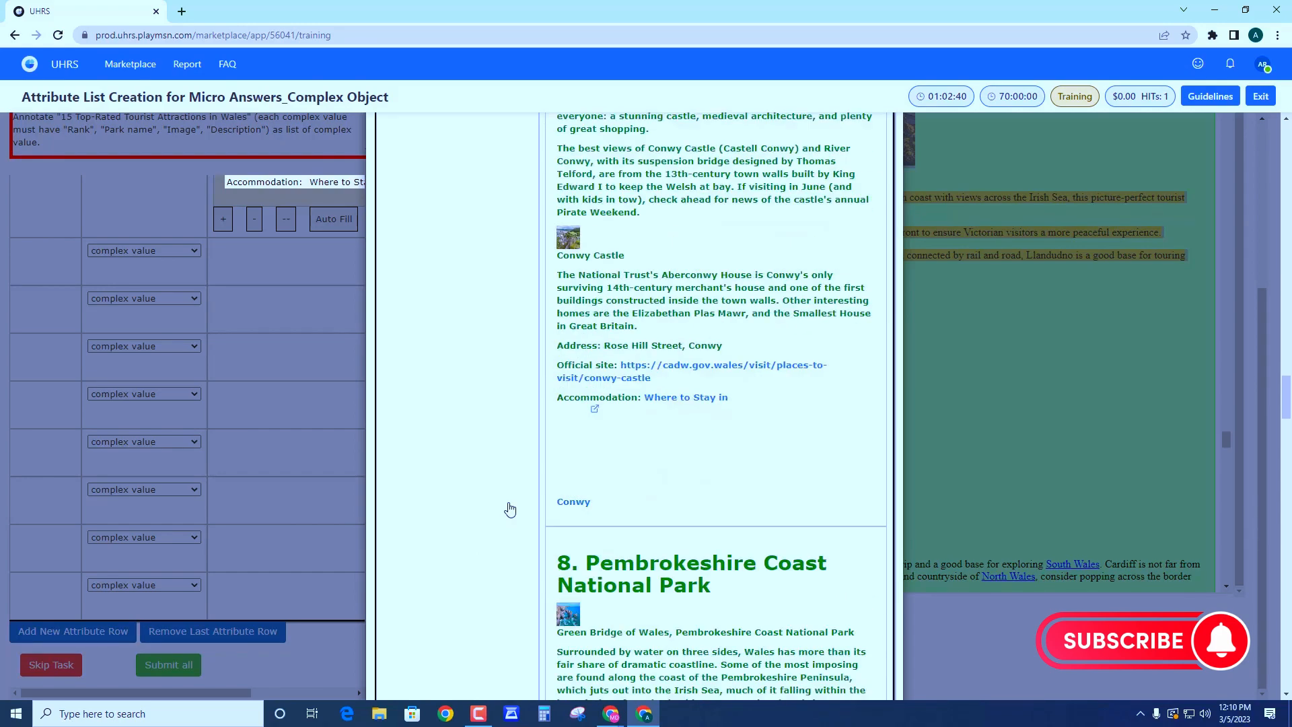